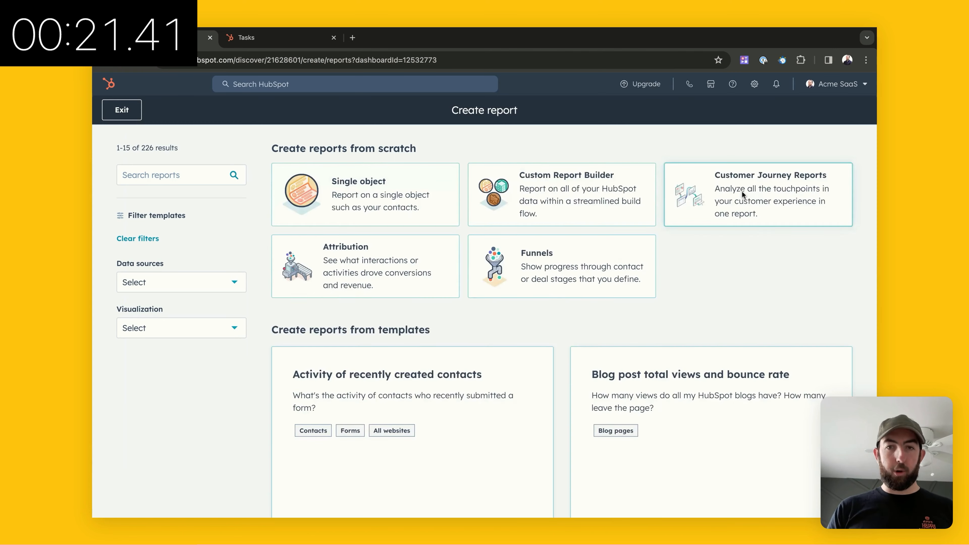
Start a report in the Custom Report Builder with self-chosen data sources, using Tickets as the primary data source.
left_click(587, 209)
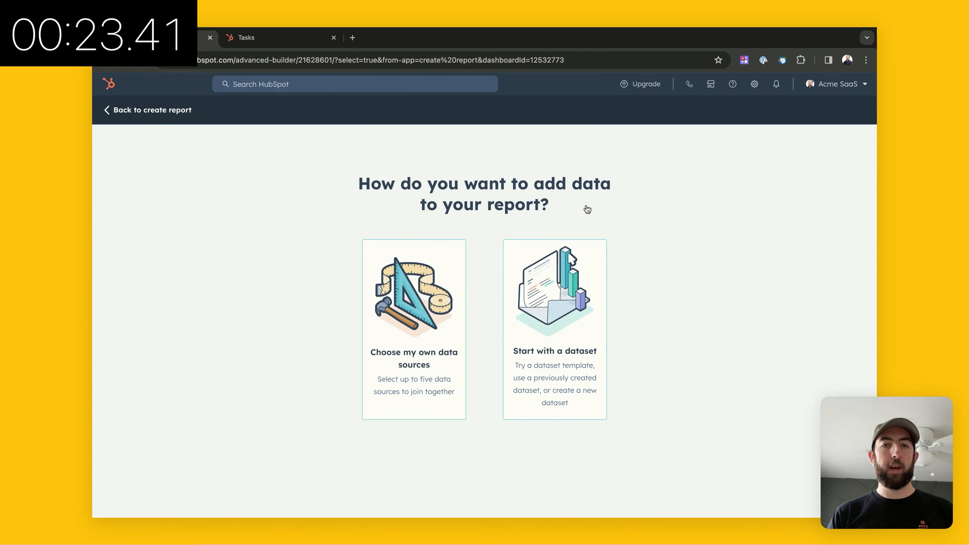
left_click(427, 339)
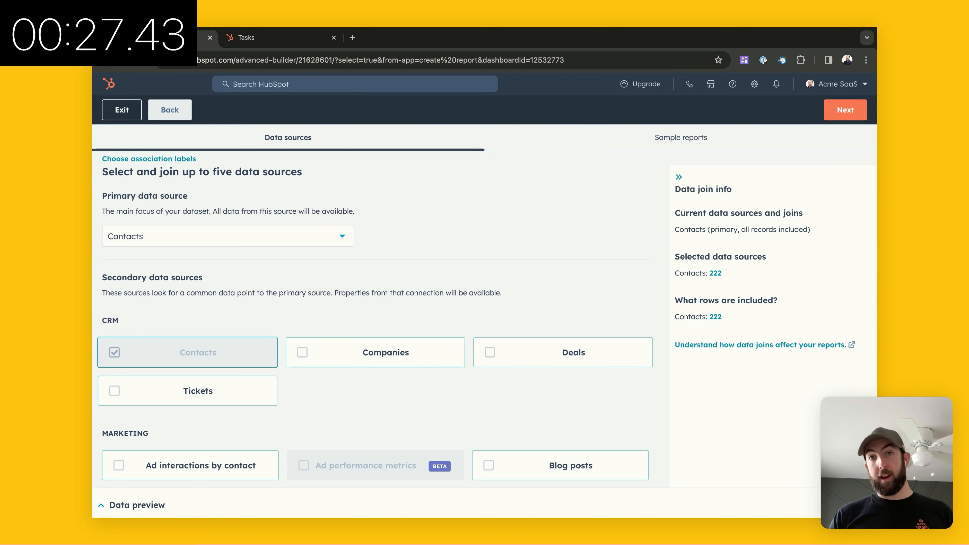
left_click(221, 244)
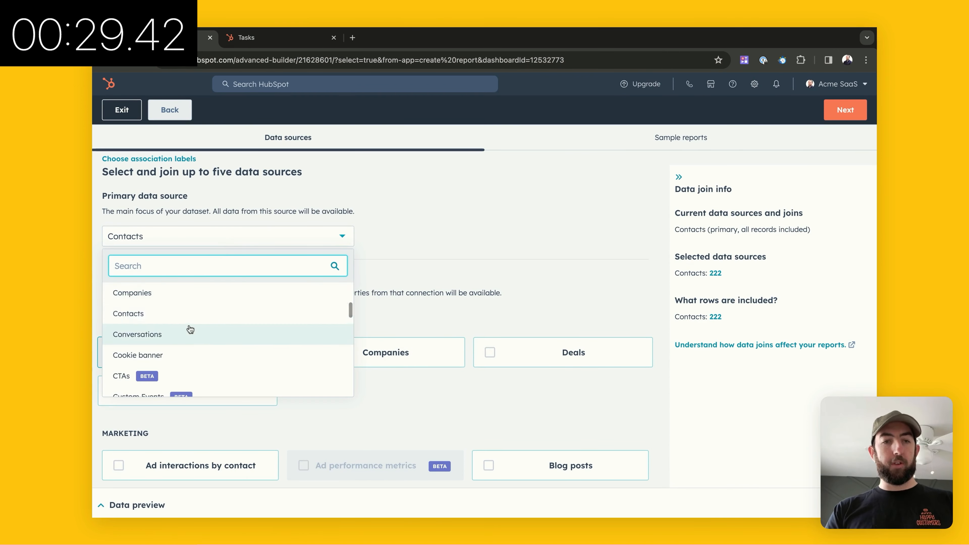
scroll(190, 329, "down", 3)
scroll(190, 329, "down", 6)
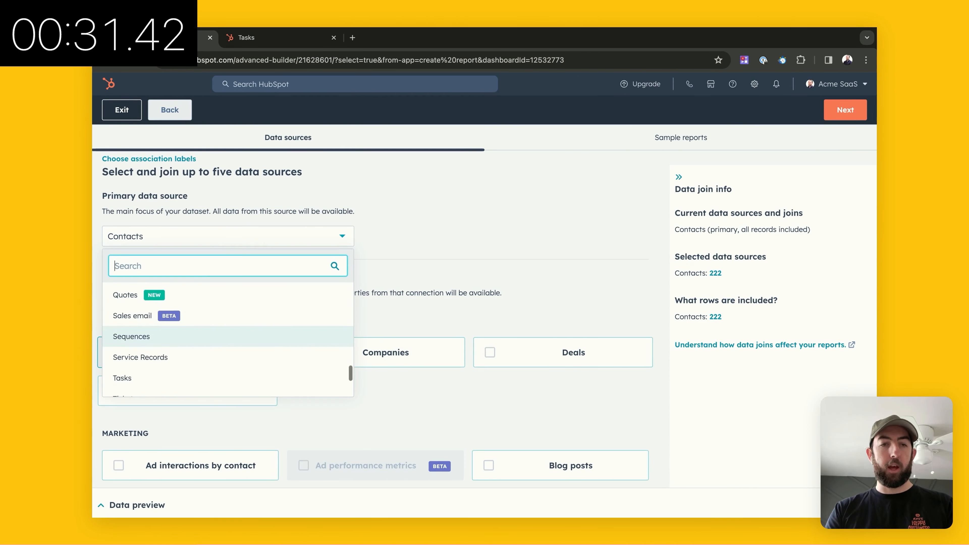
left_click(189, 329)
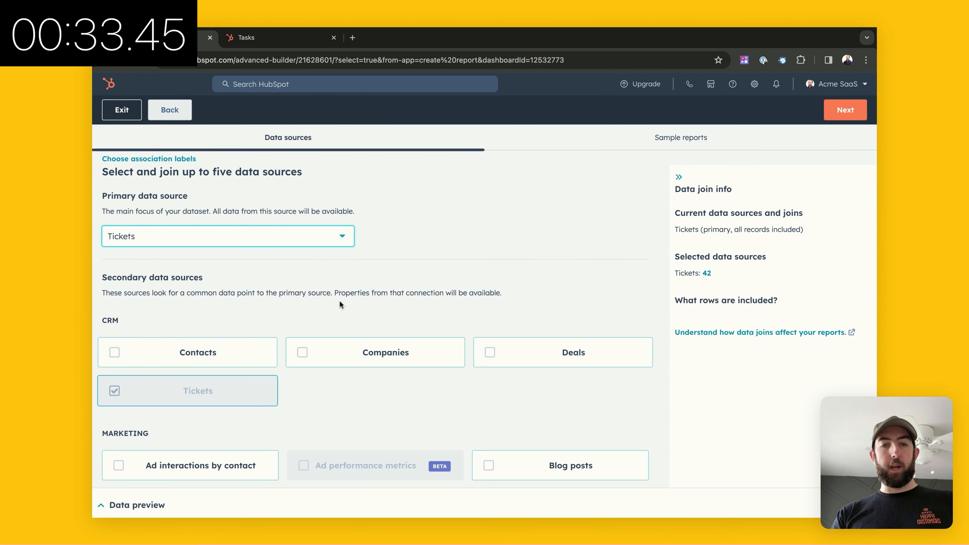
left_click(844, 109)
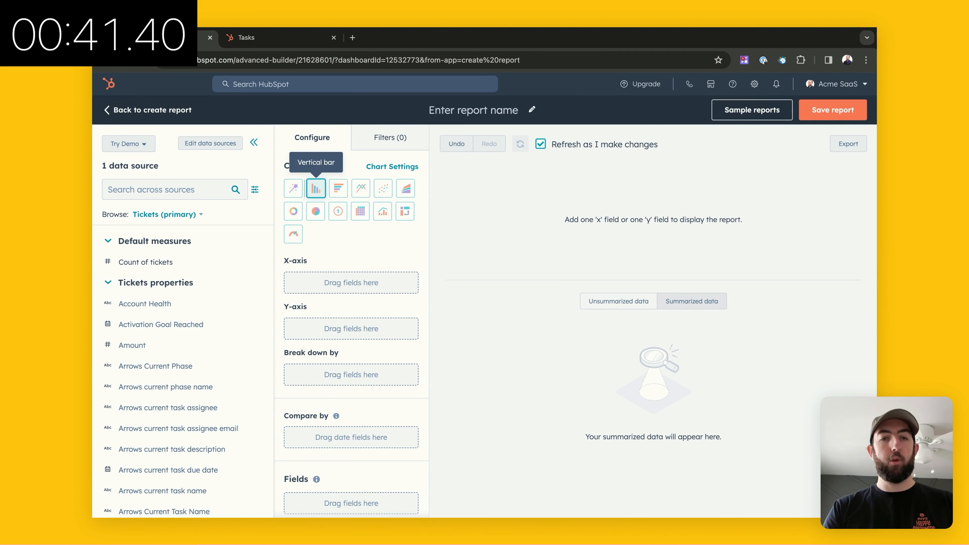
Put the tickets' Create date on the X-axis and Count of tickets on the Y-axis.
left_click(188, 187)
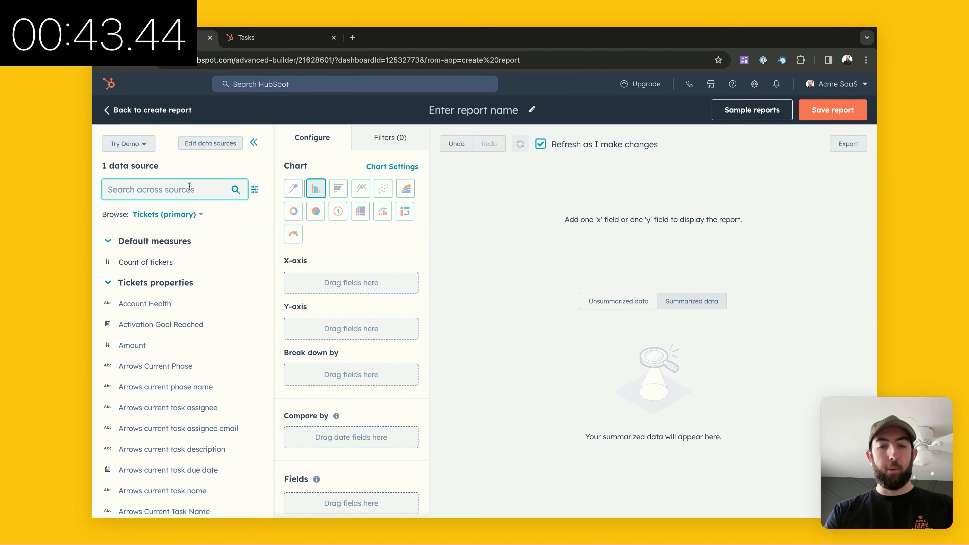
type("create")
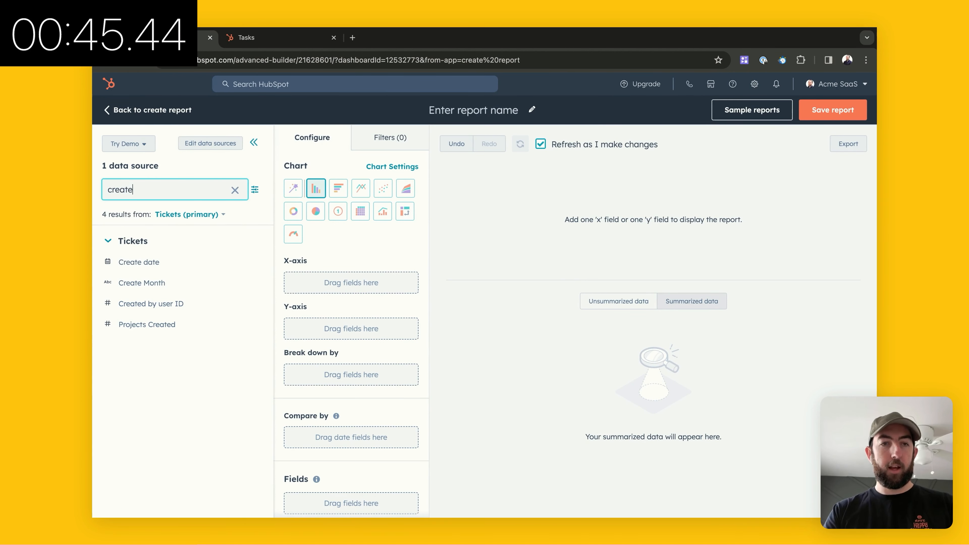
left_click_drag(134, 266, 315, 283)
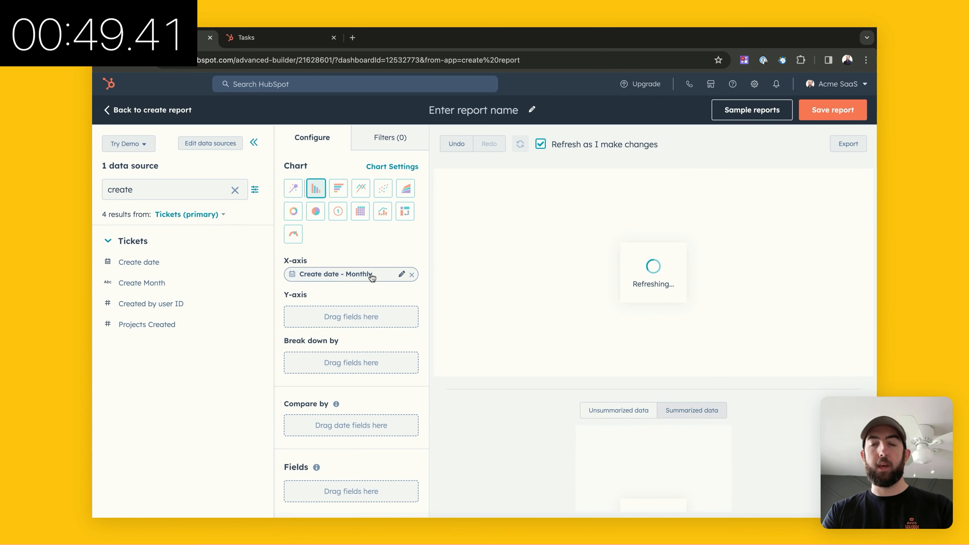
double_click(150, 197)
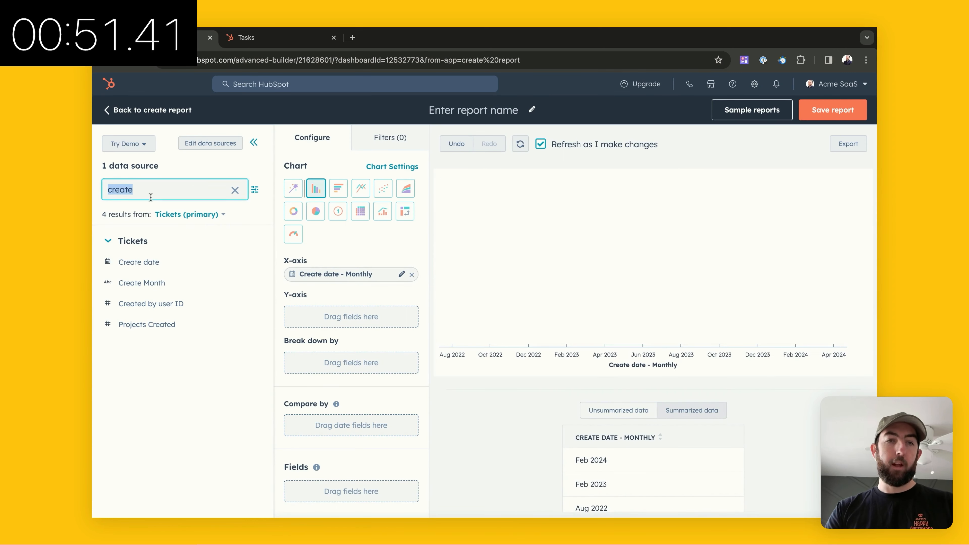
type("count")
left_click_drag(134, 259, 303, 316)
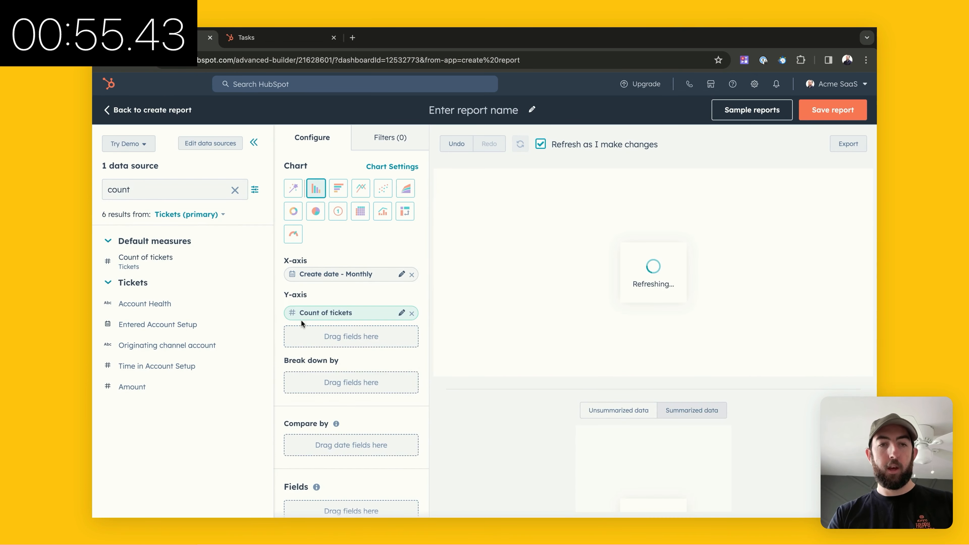
Find the Arrows plan status property and break the chart down by it.
double_click(161, 191)
key("BackSpace")
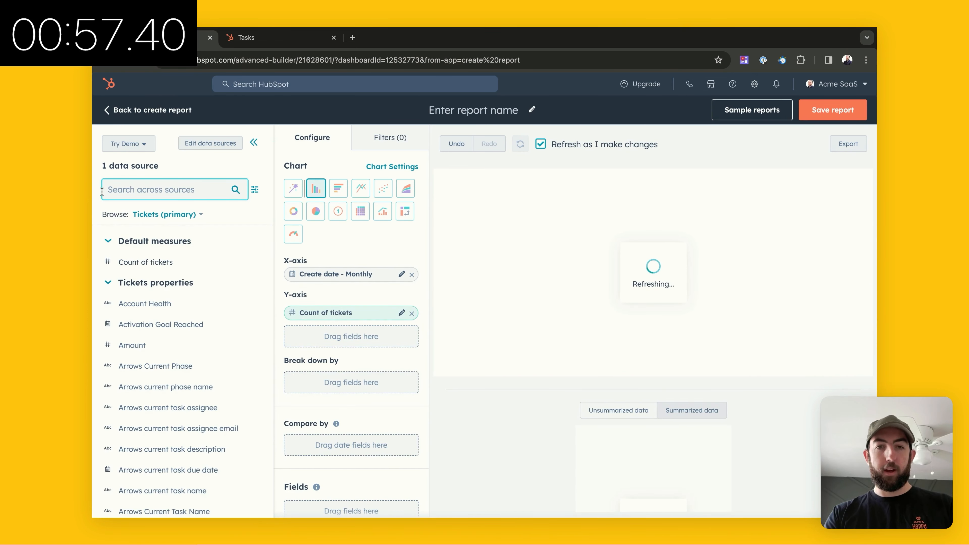
type("arrow")
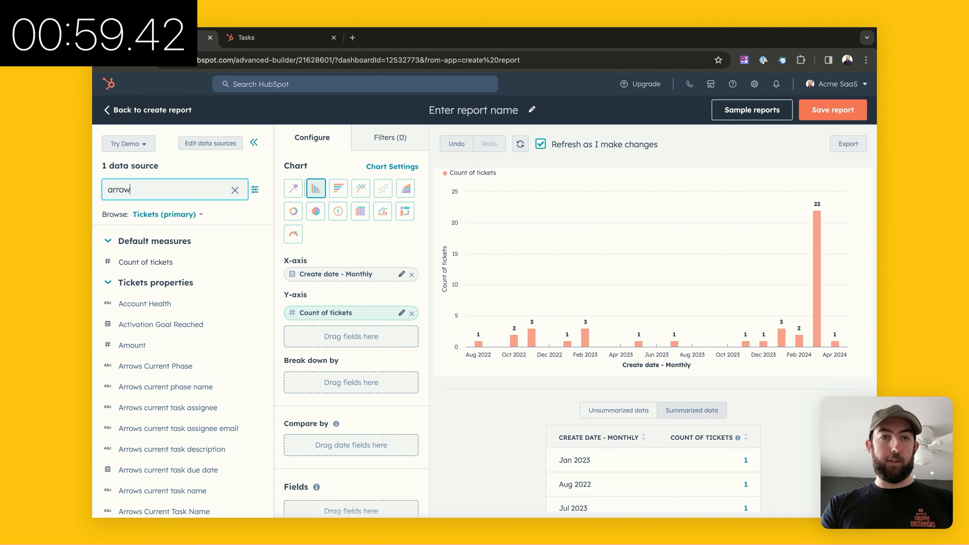
type("s plan")
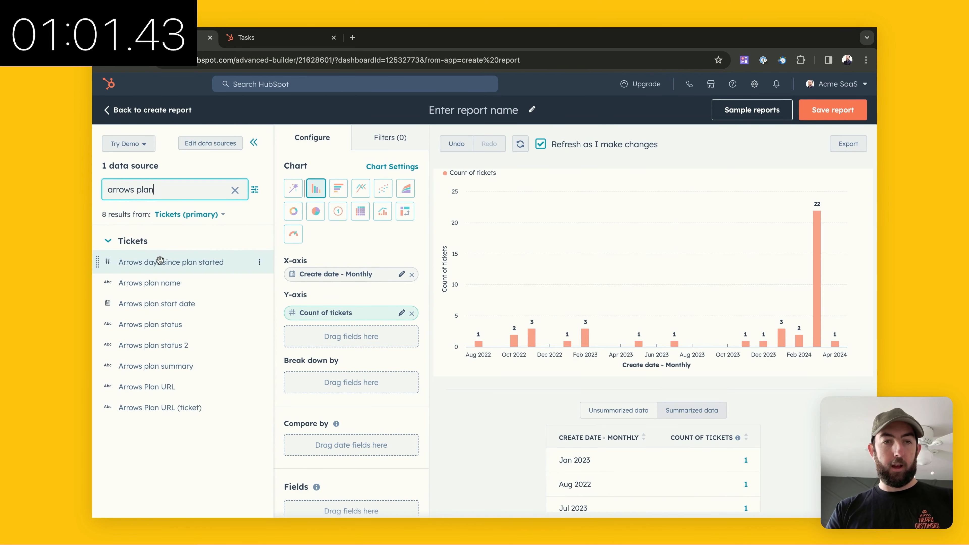
left_click_drag(157, 330, 323, 378)
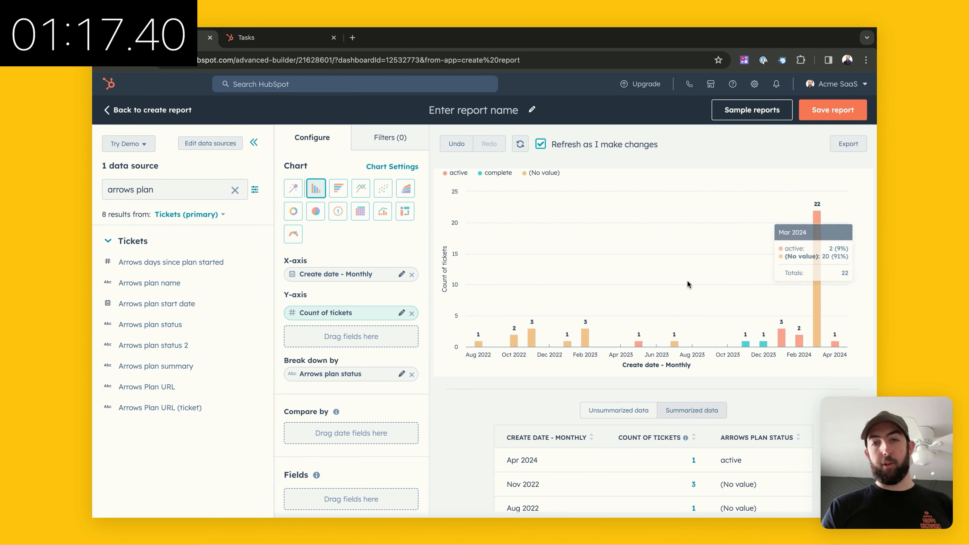
Name the report "Onboarding By Status & Start Month".
left_click(500, 107)
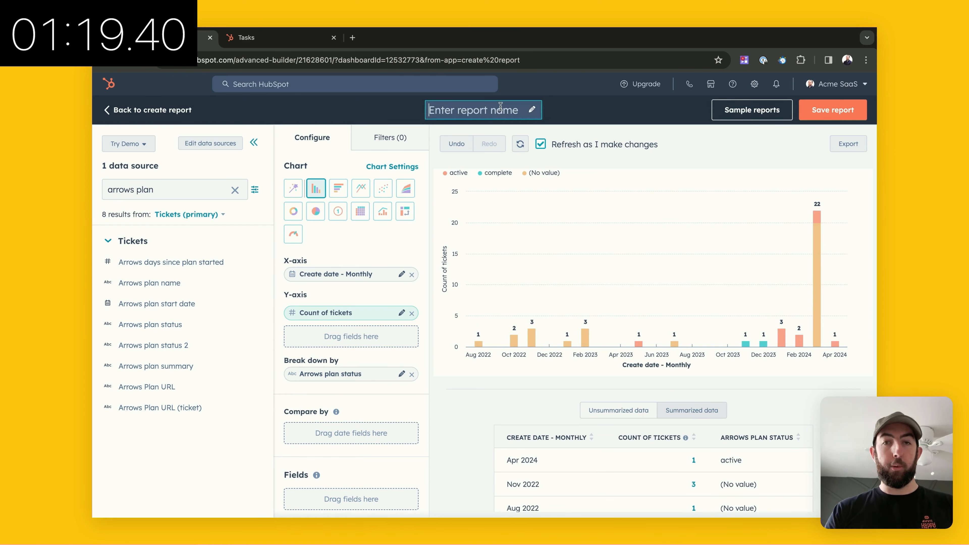
type("On")
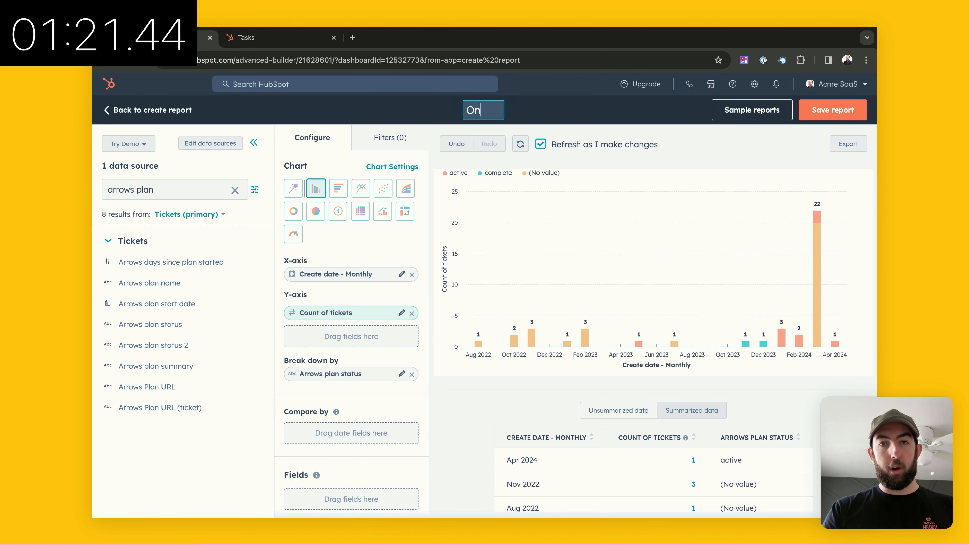
type("boarding By ")
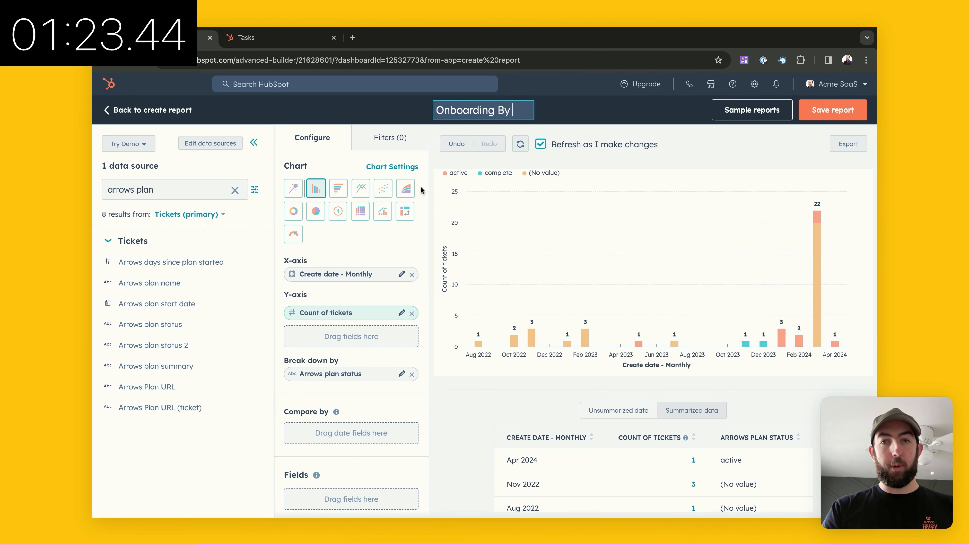
type("Status ")
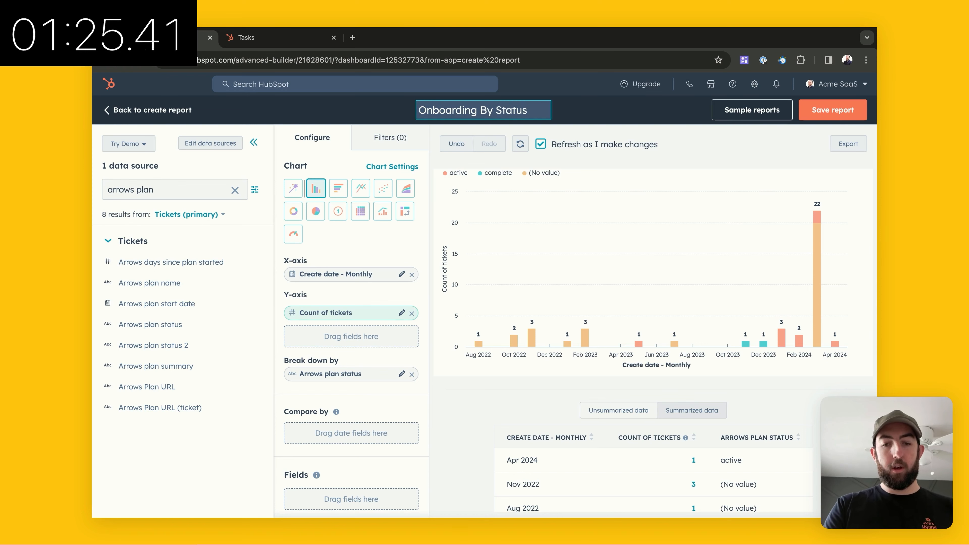
type("& Start Mo")
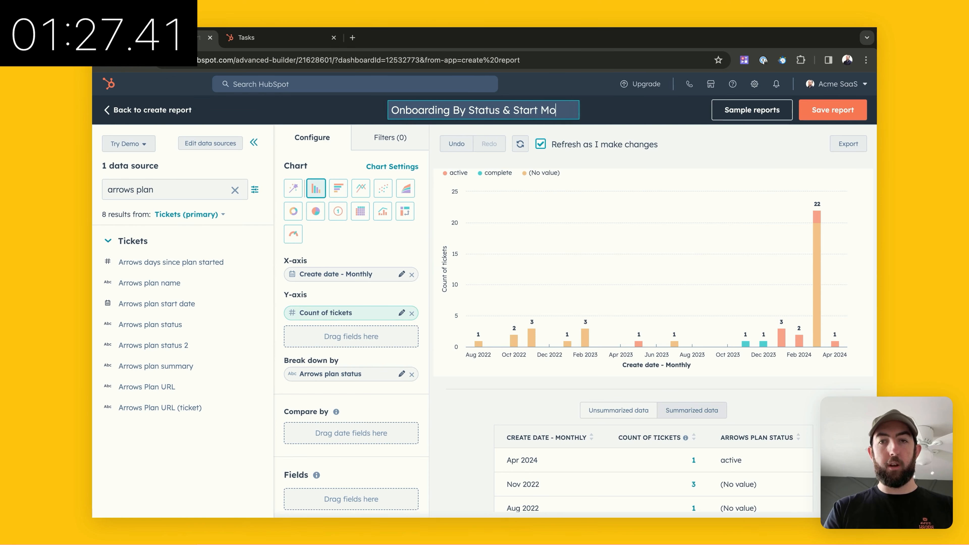
type("nth")
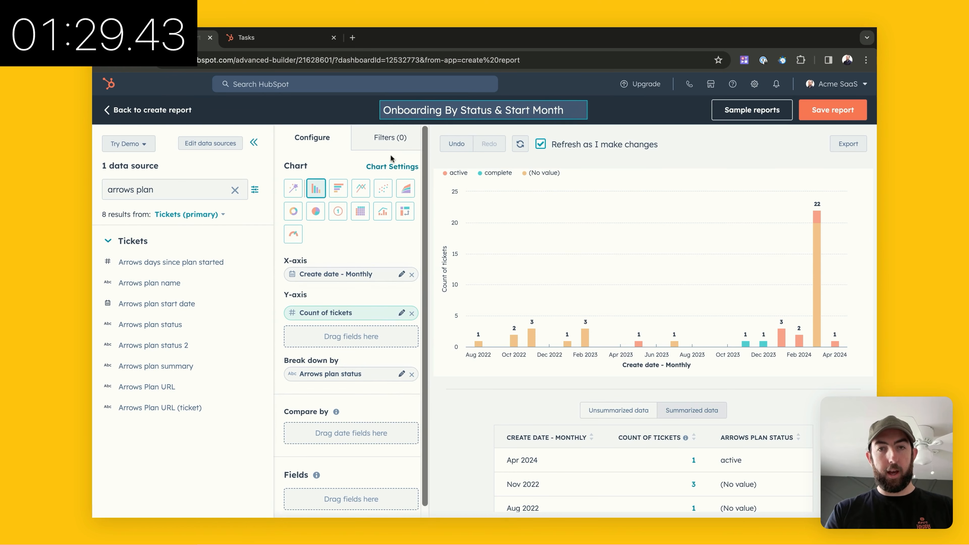
Find the tickets' Pipeline property and add it to the report's filters.
left_click(389, 137)
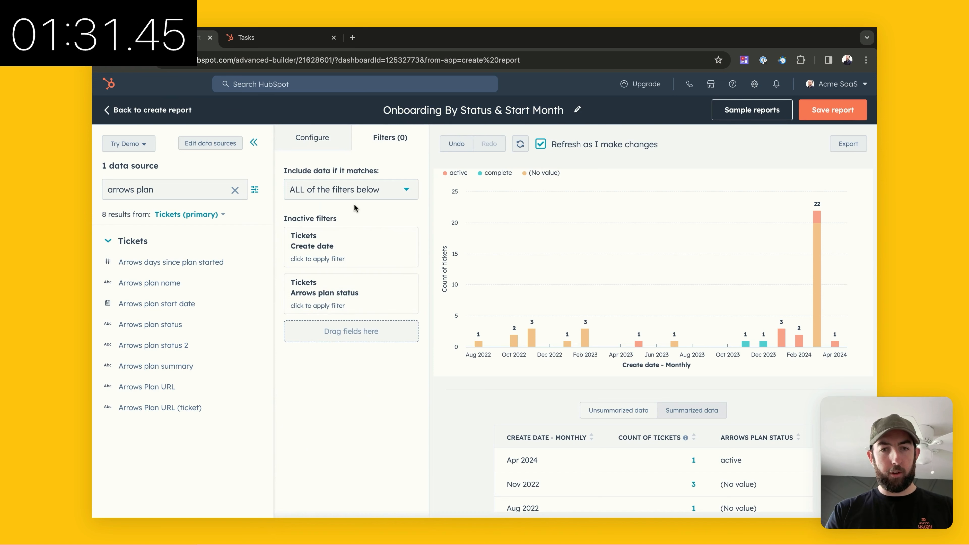
left_click_drag(196, 189, 128, 189)
key("BackSpace")
key("BackSpace")
key("BackSpace")
key("BackSpace")
key("BackSpace")
key("BackSpace")
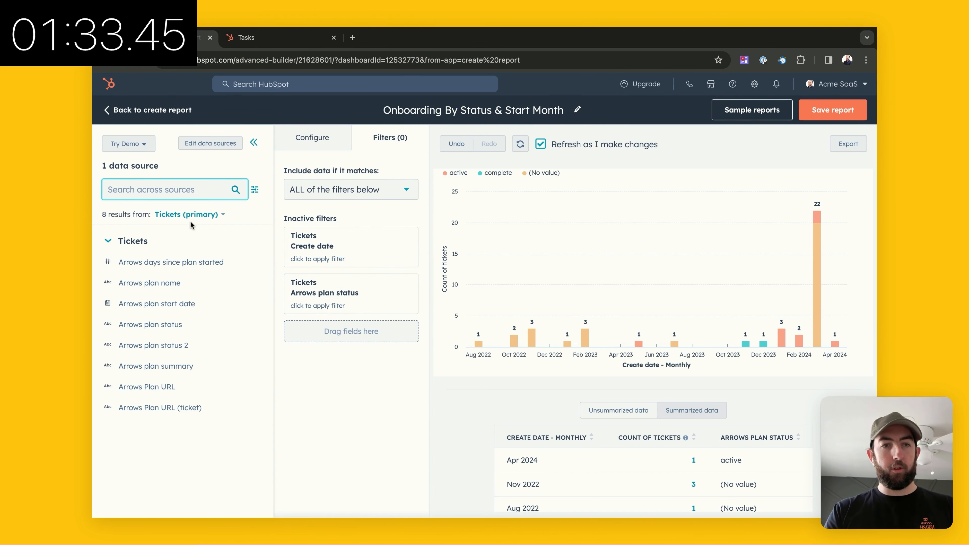
type("pipel")
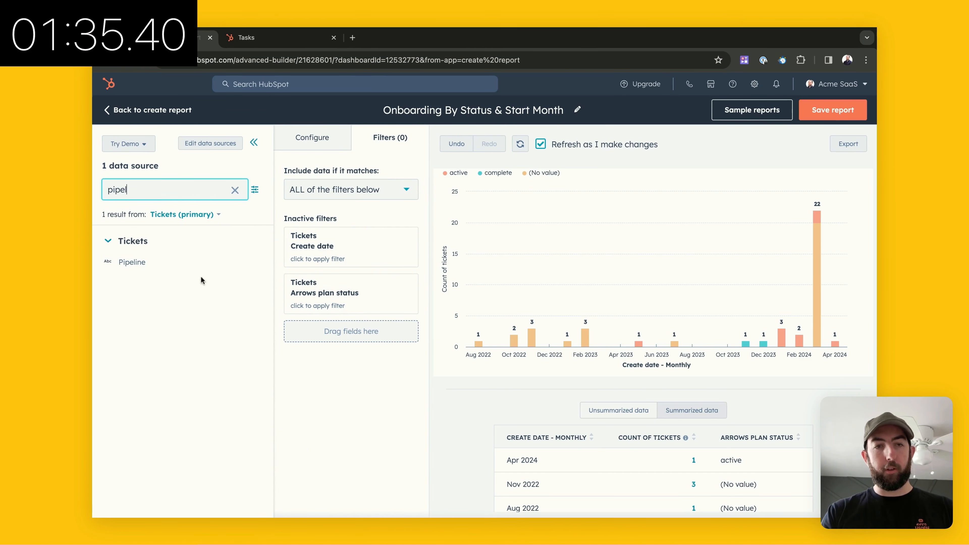
left_click(183, 260)
left_click_drag(134, 264, 327, 344)
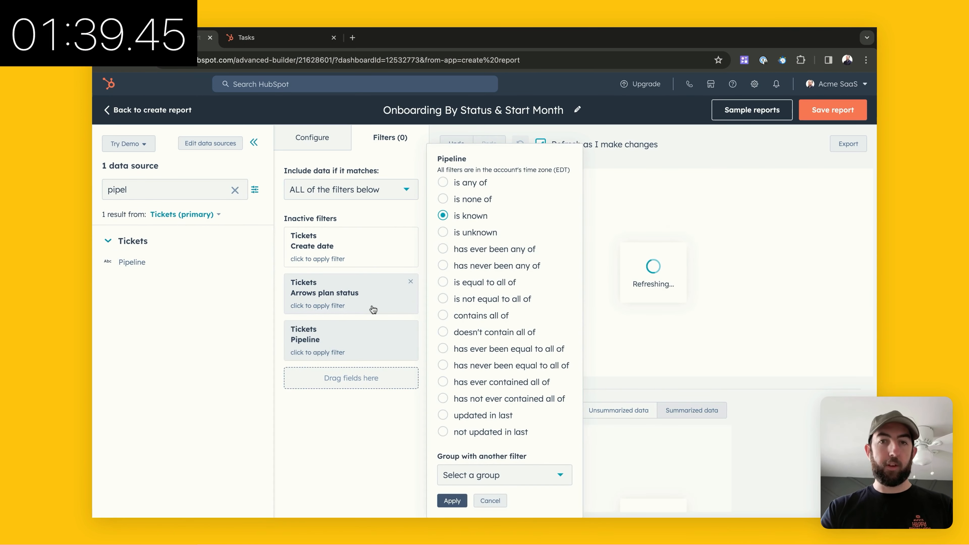
Set the Pipeline filter to "is any of" Onboarding Pipeline and apply it.
left_click(470, 185)
left_click(485, 185)
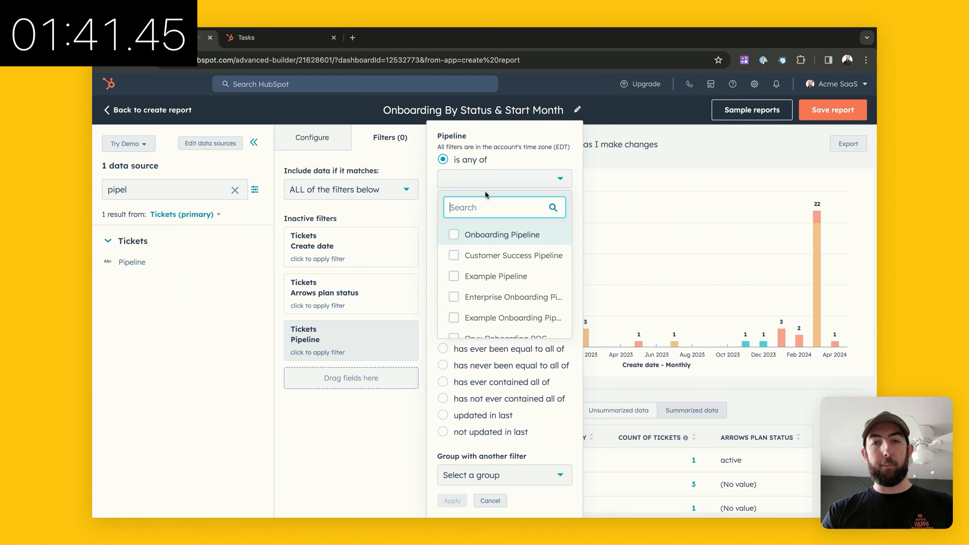
left_click(491, 235)
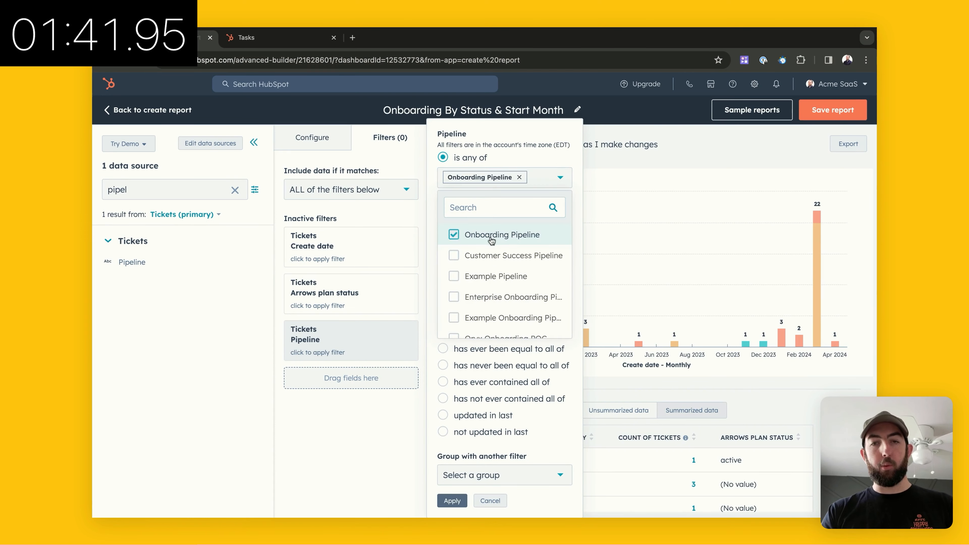
left_click(462, 500)
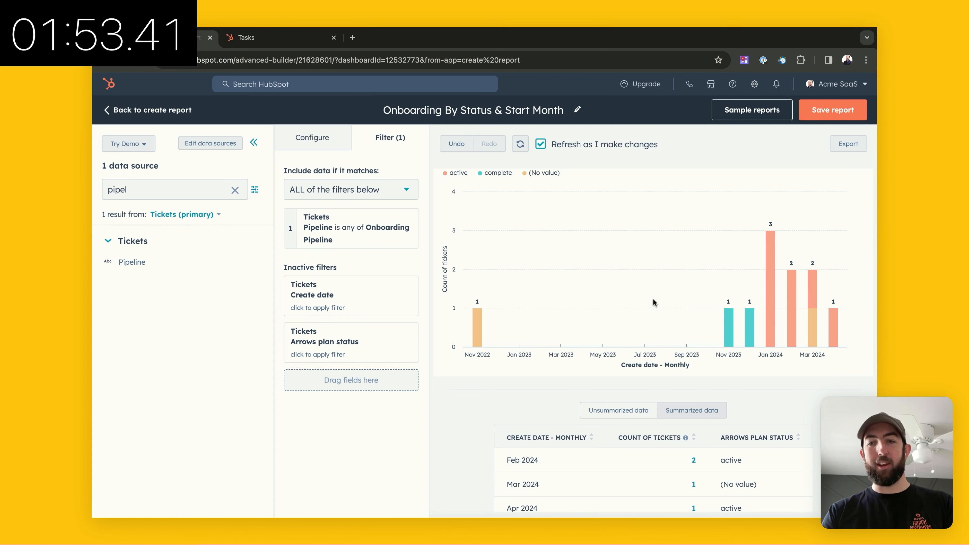
Save the report to the existing Onboarding Visibility dashboard and exit report creation to that dashboard.
mouse_move(769, 294)
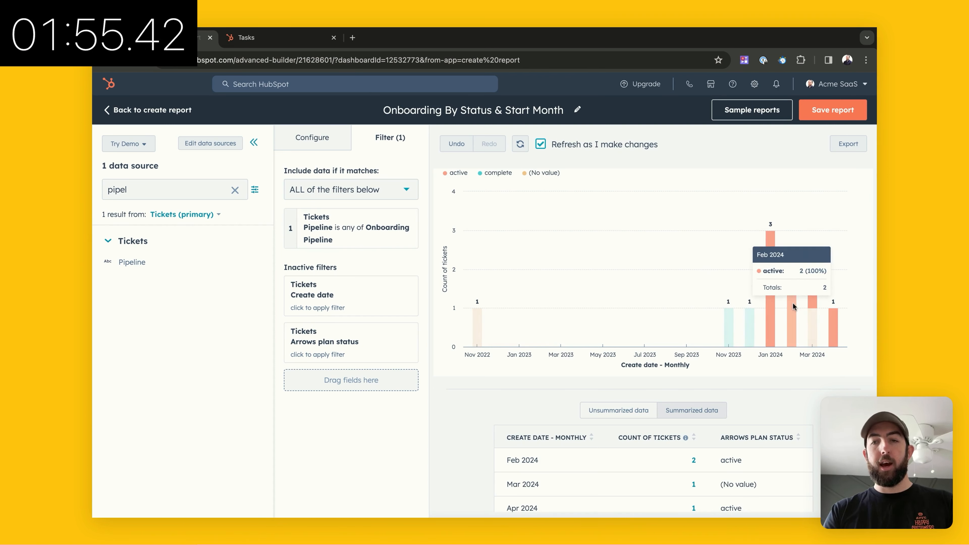
left_click(821, 112)
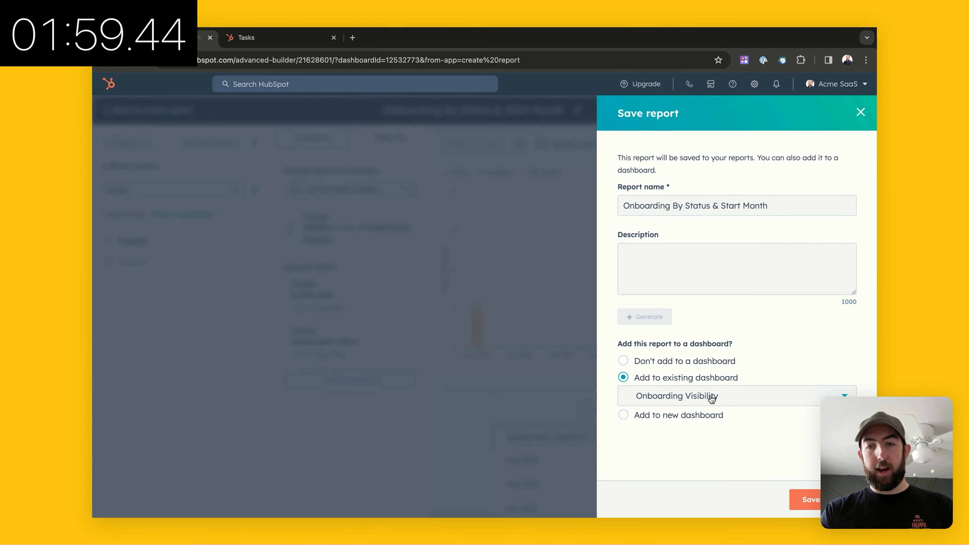
left_click(801, 499)
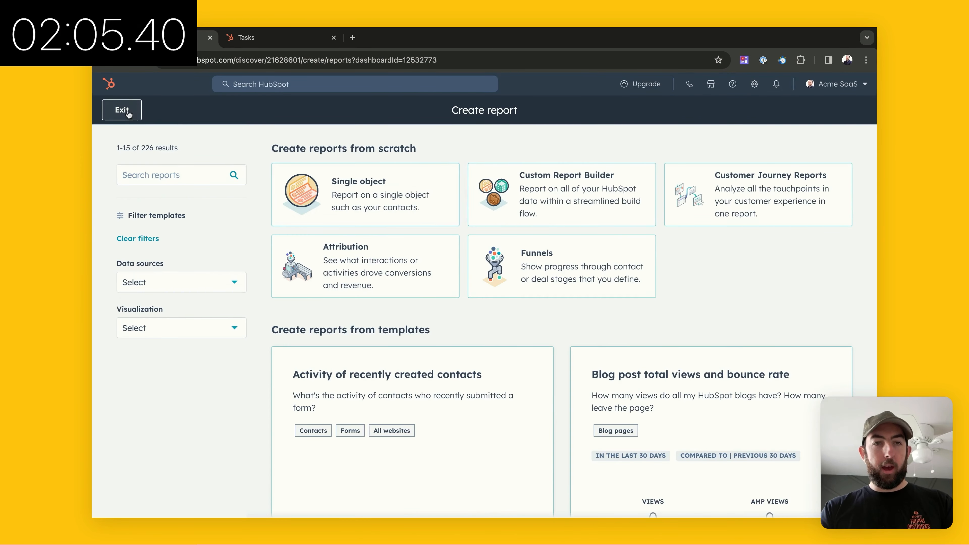
left_click(121, 109)
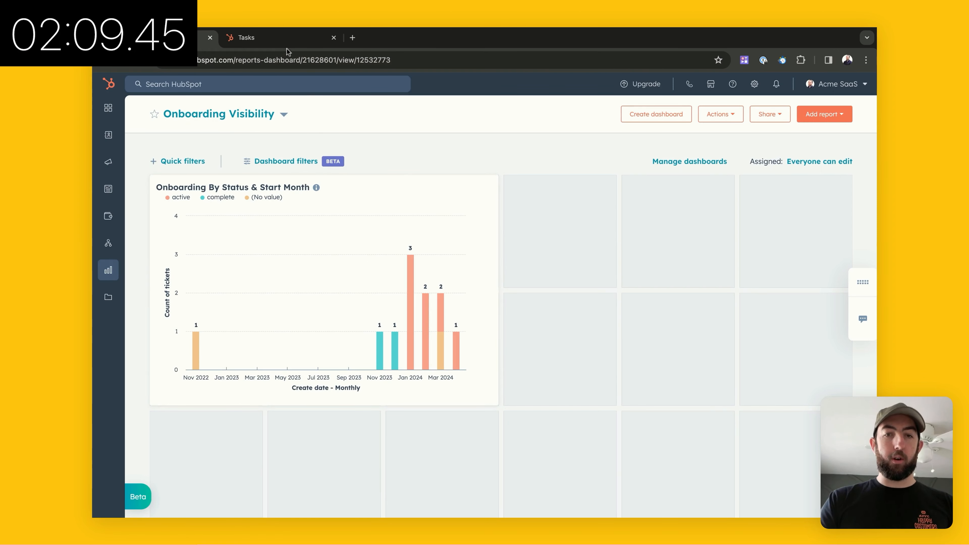
left_click(251, 37)
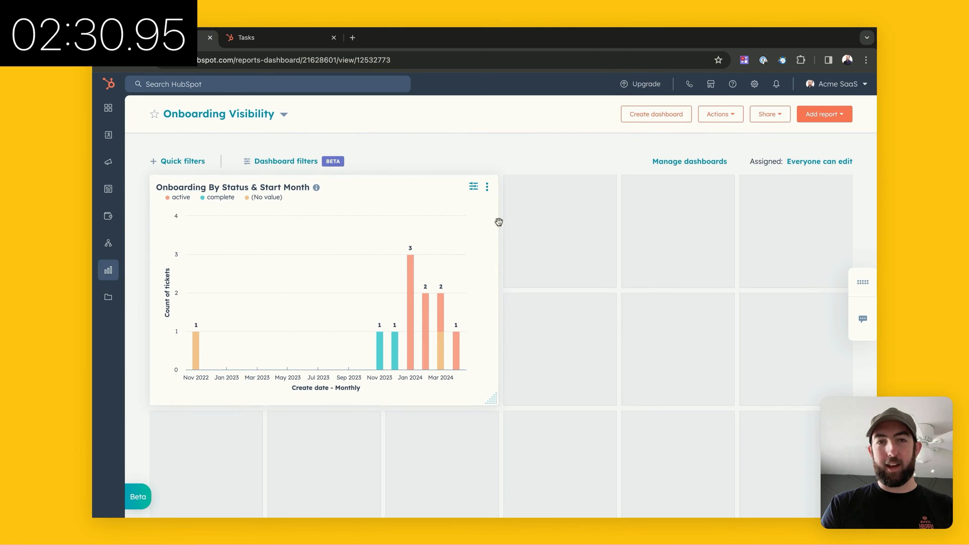
mouse_move(334, 162)
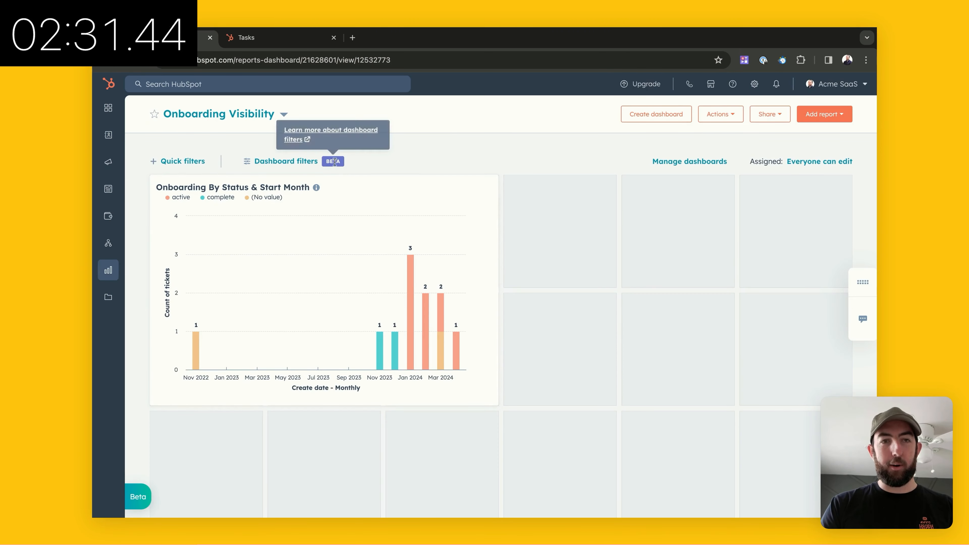
mouse_move(122, 151)
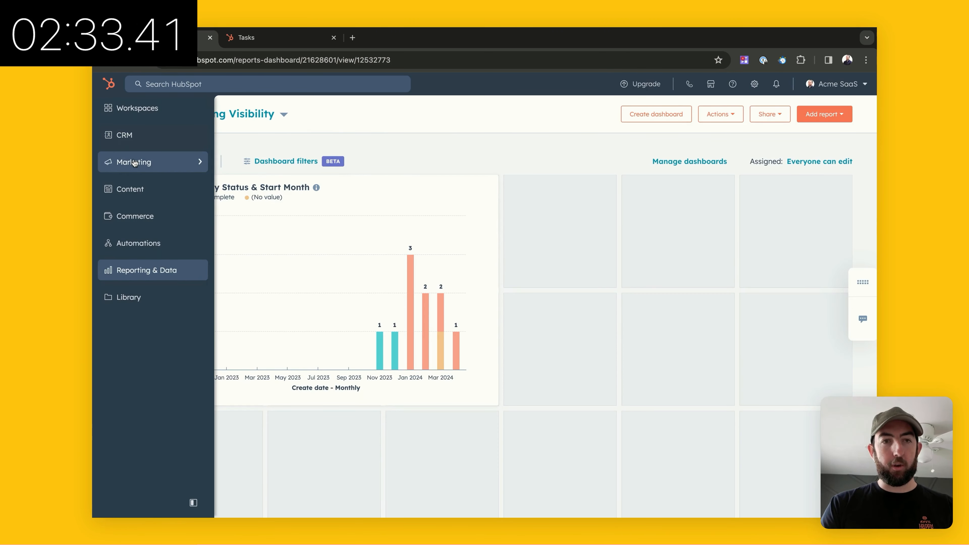
Open the ticket object's property settings and start creating a new ticket property.
left_click(754, 84)
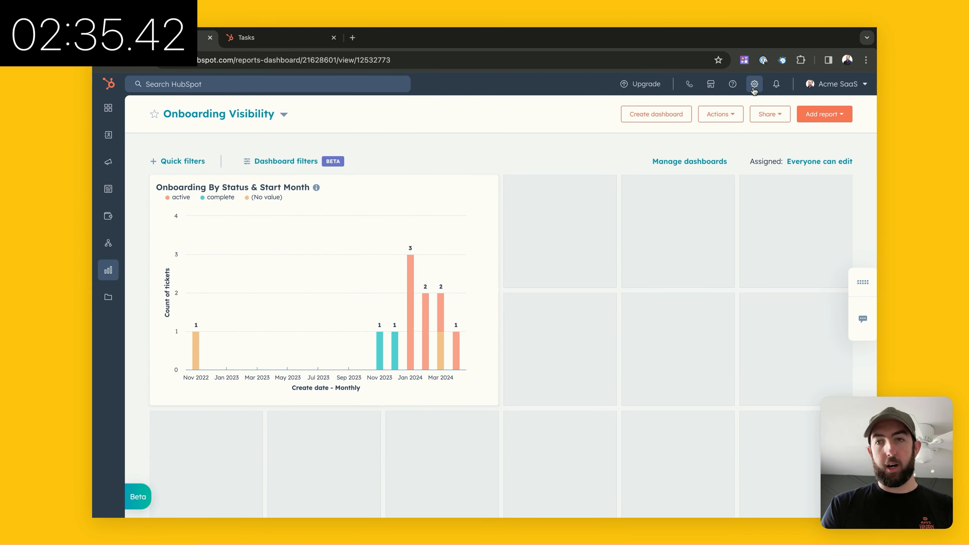
scroll(209, 281, "down", 5)
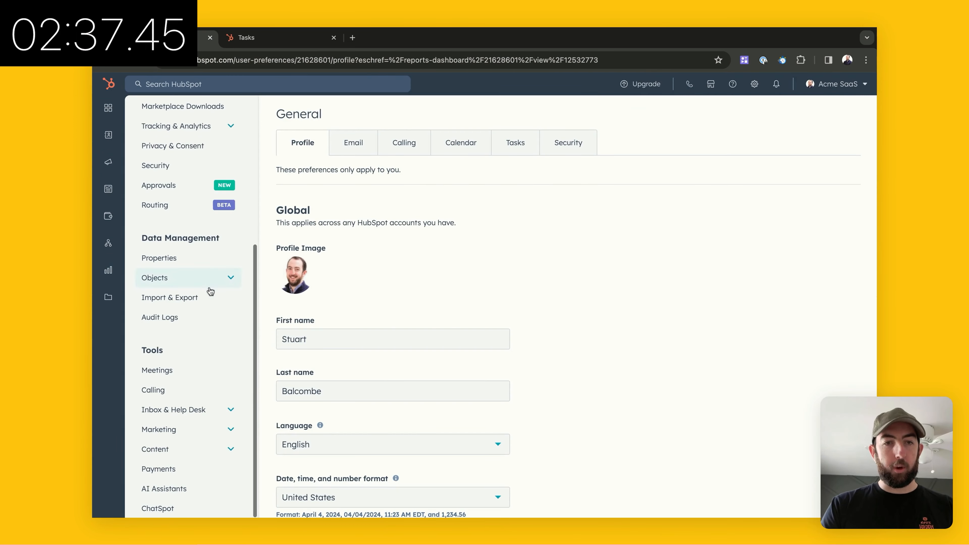
left_click(189, 277)
scroll(172, 378, "down", 1)
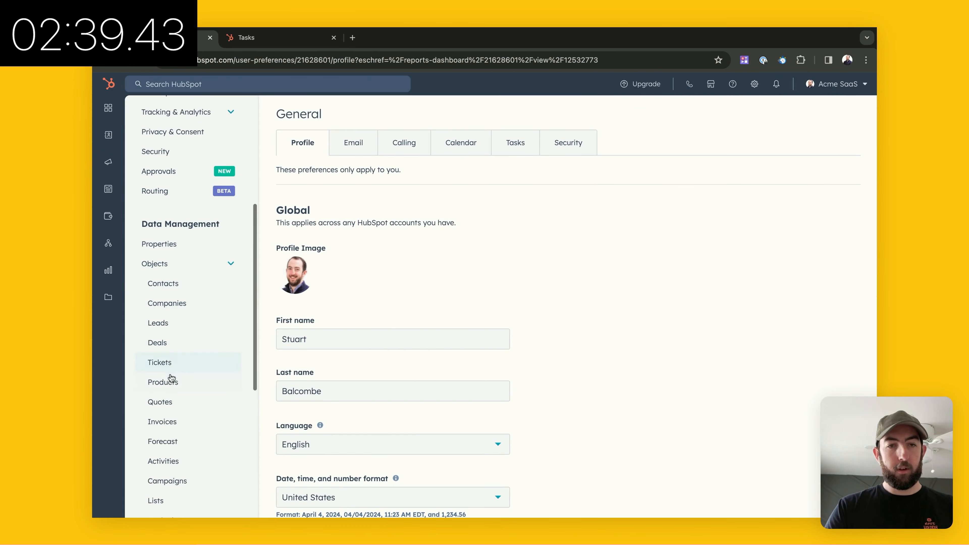
left_click(168, 363)
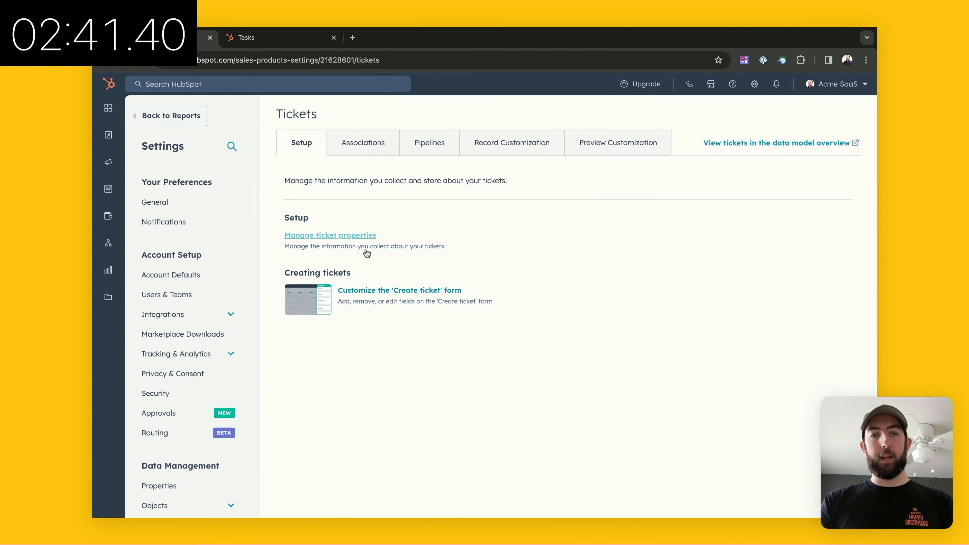
left_click(359, 235)
left_click(809, 262)
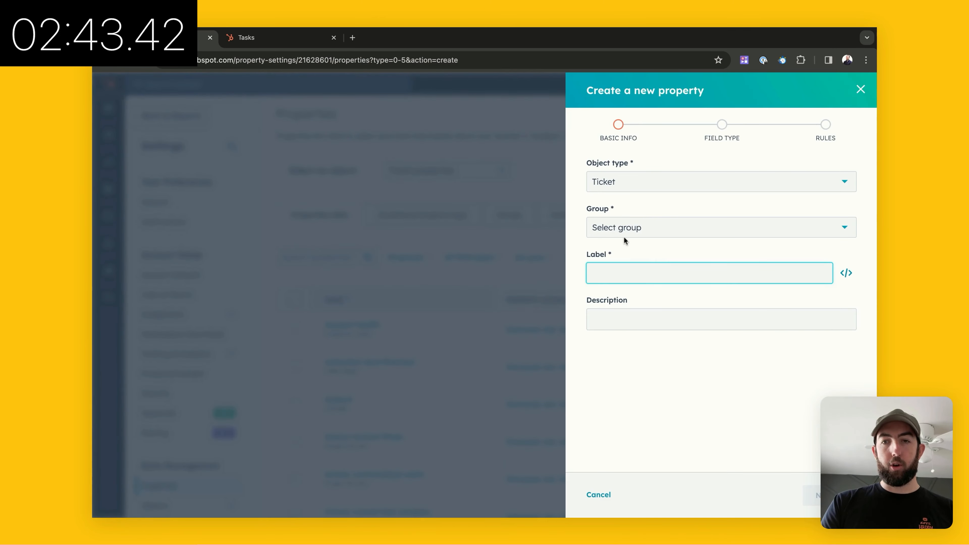
Assign the new ticket property to the Account Activity group and label it "Onboarding Health".
left_click(642, 236)
scroll(633, 321, "down", 2)
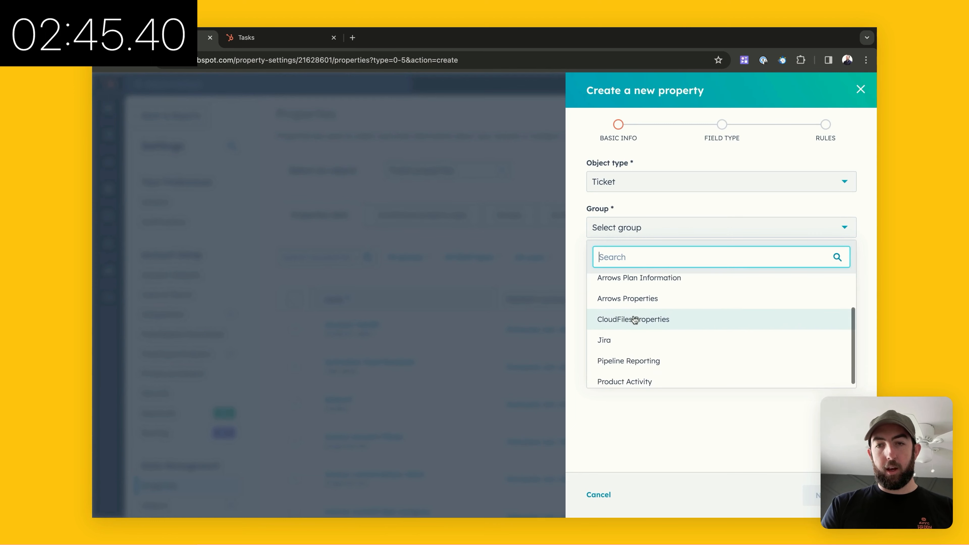
scroll(634, 319, "up", 1)
scroll(634, 320, "down", 2)
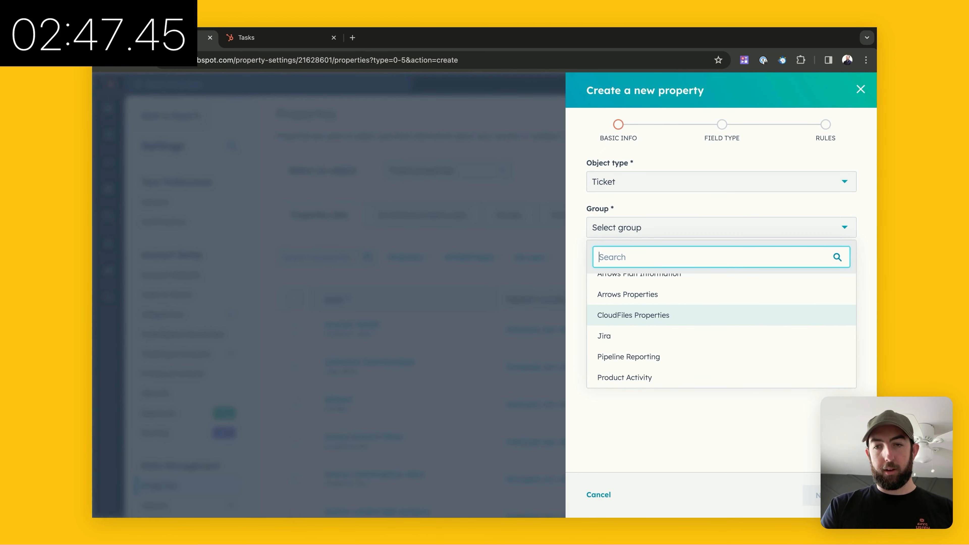
scroll(634, 320, "up", 3)
left_click(632, 286)
left_click(635, 275)
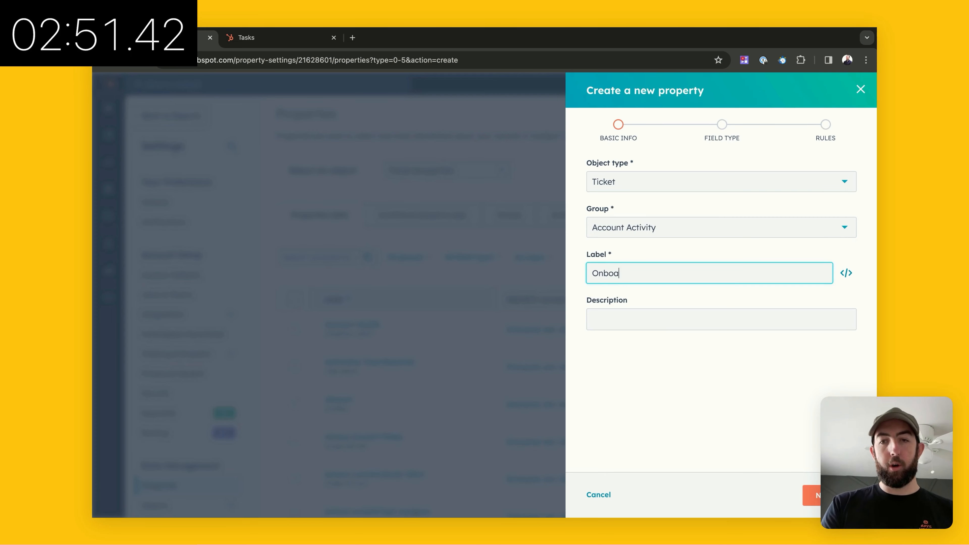
type("Onboarding Health")
key("Return")
Set the Onboarding Health property's field type to Dropdown select.
left_click(683, 208)
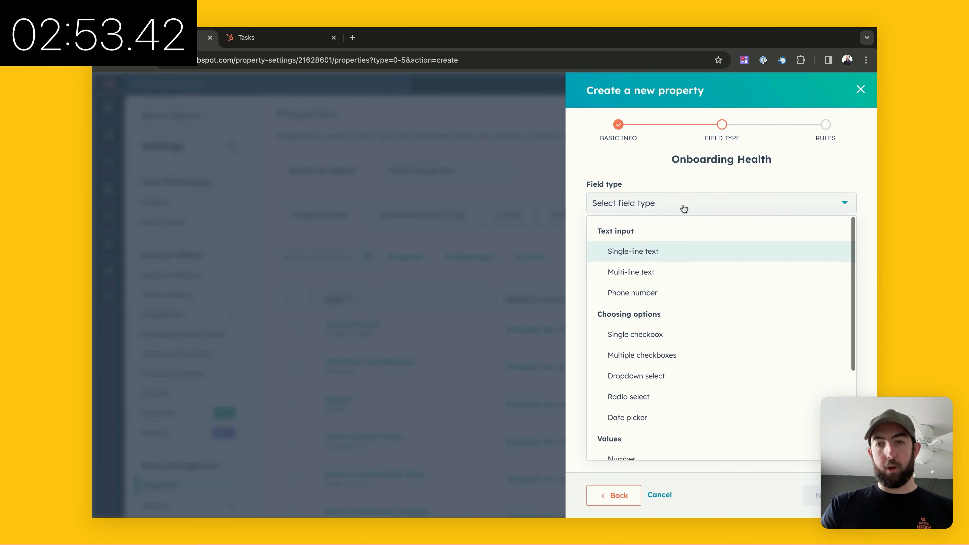
scroll(653, 280, "down", 2)
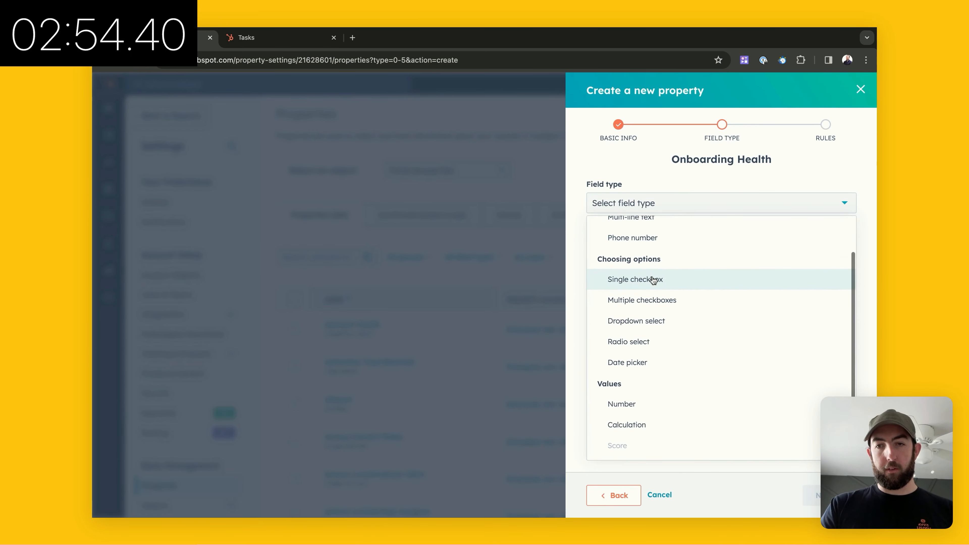
left_click(647, 324)
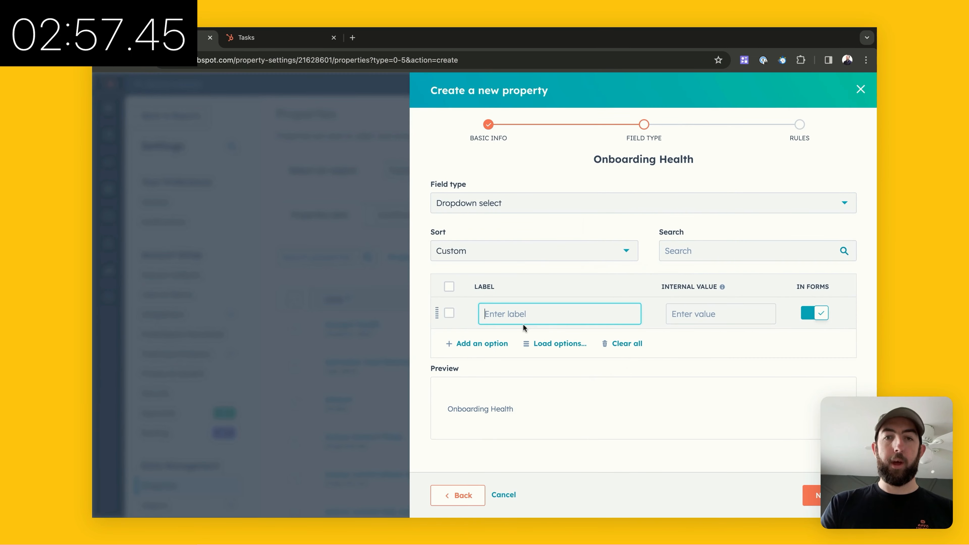
Check the health statuses in the onboarding dashboard task's notes and add the dropdown options Complete, Stuck and Progressing.
left_click(262, 45)
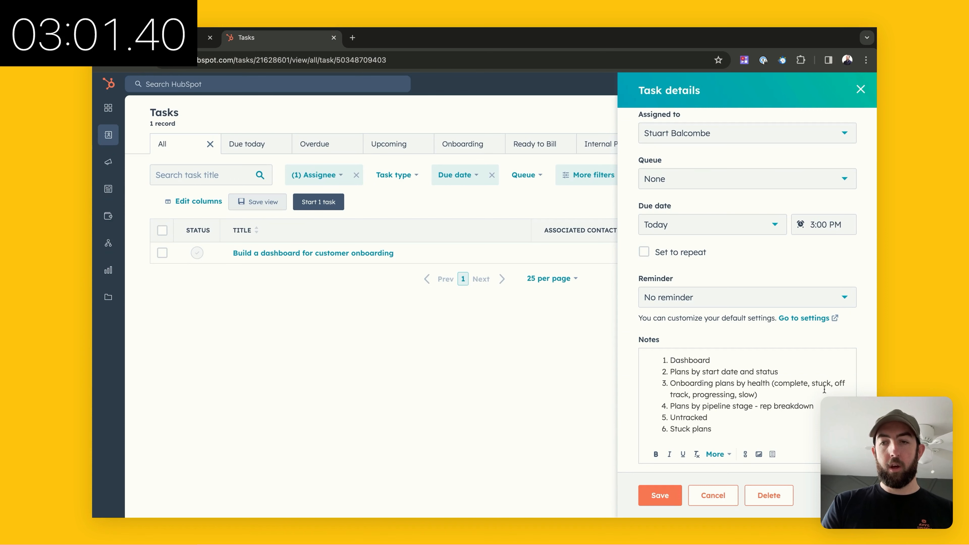
left_click(167, 38)
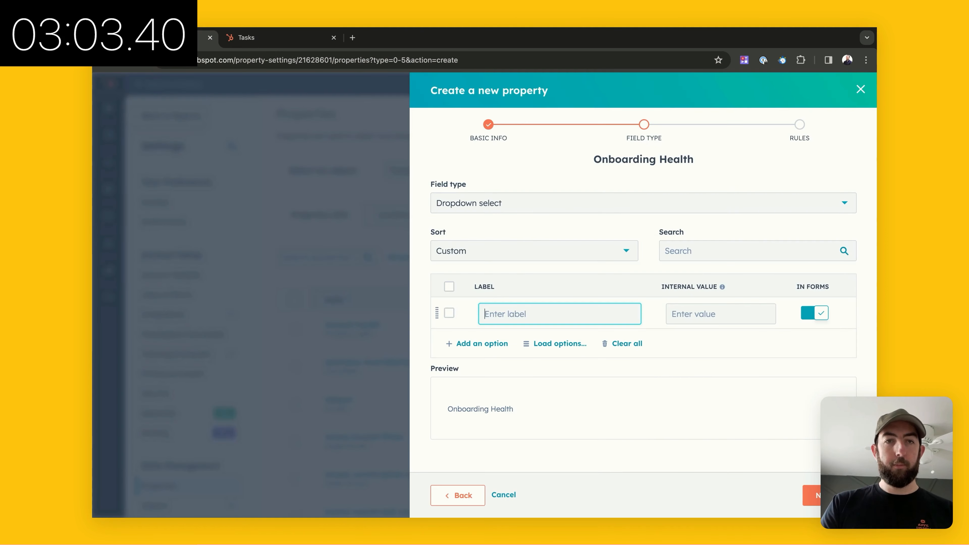
type("Complete")
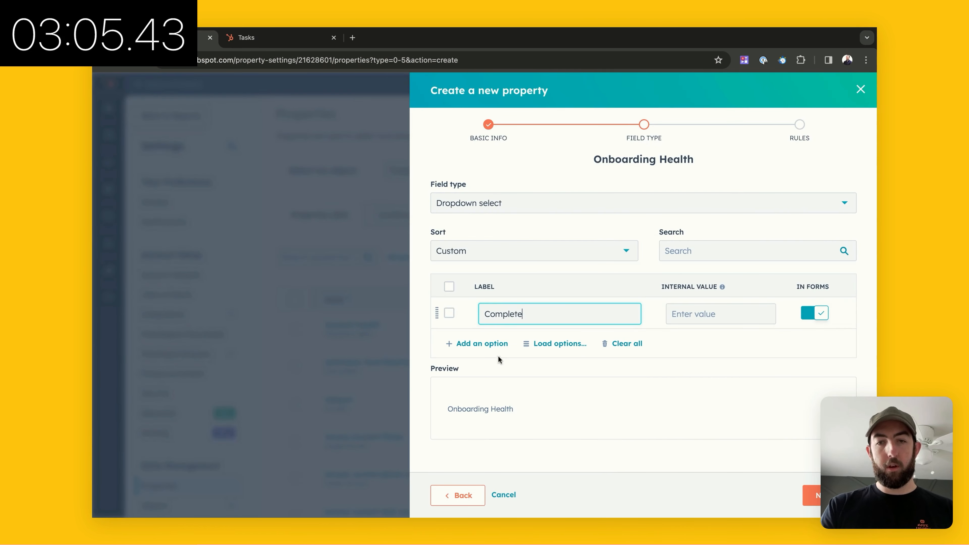
left_click(507, 344)
type("Stuck")
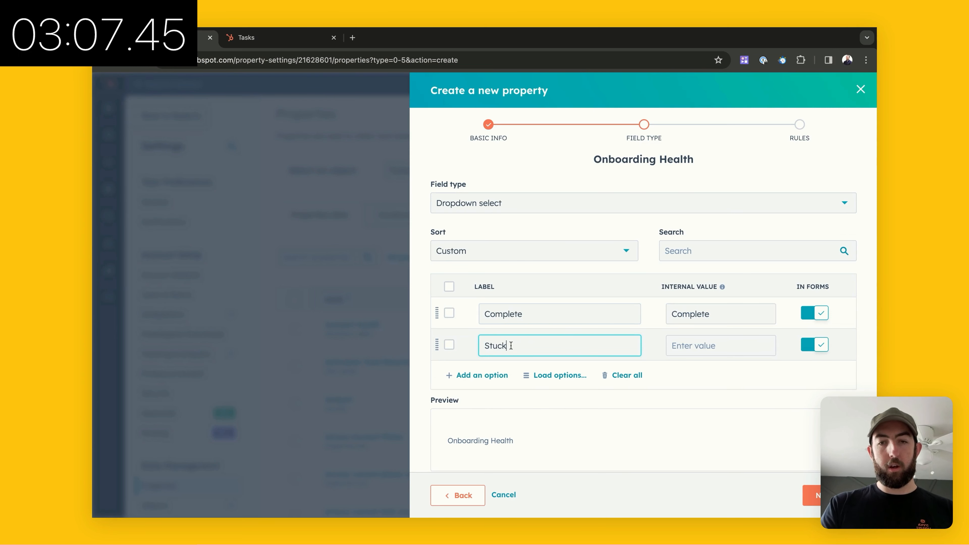
left_click(511, 375)
type("Progre")
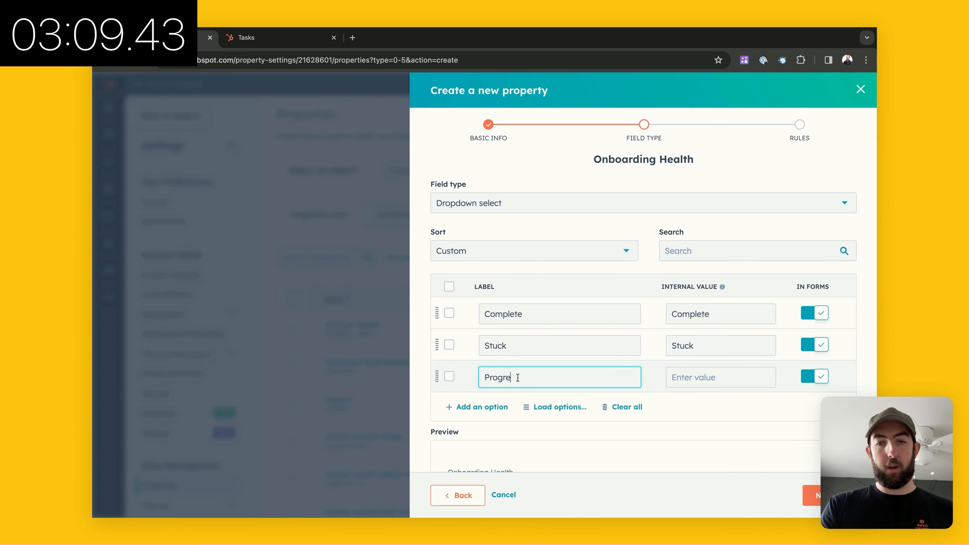
type("ssing")
Add a fourth dropdown option, Slow, and relabel it "Off Track".
left_click(505, 407)
type("Slow")
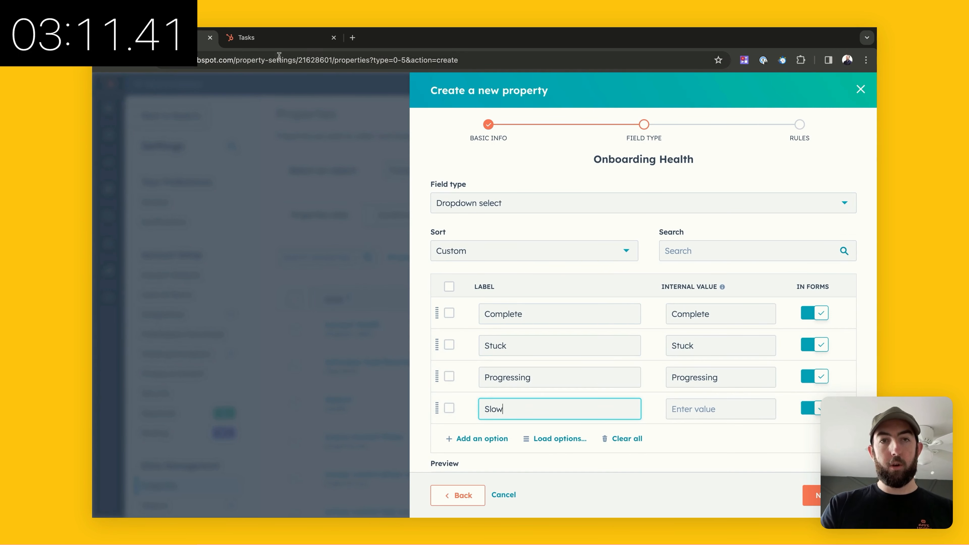
left_click_drag(505, 408, 480, 409)
type("Off Track")
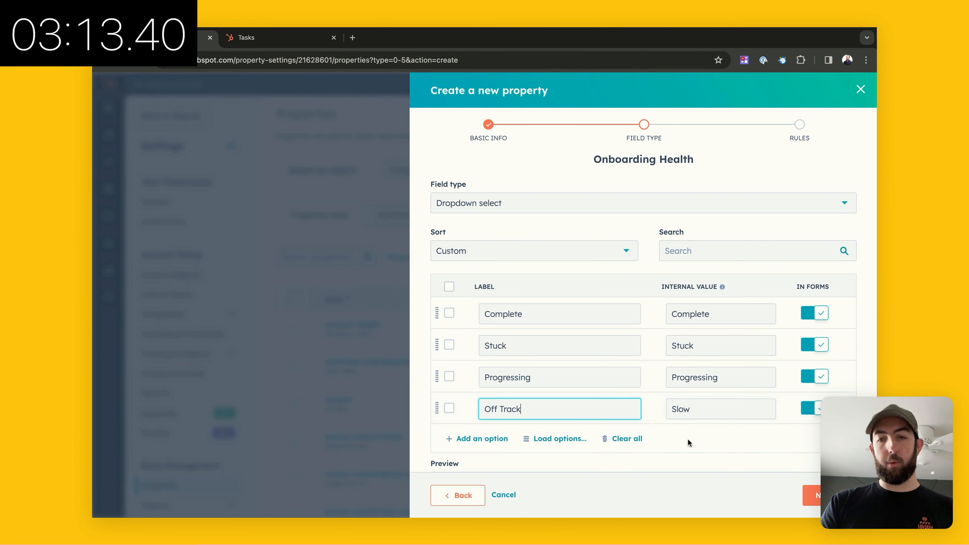
left_click(701, 410)
Finish creating the Onboarding Health property, keeping it shown in forms, pop-up forms and bots.
scroll(696, 396, "down", 1)
left_click(812, 495)
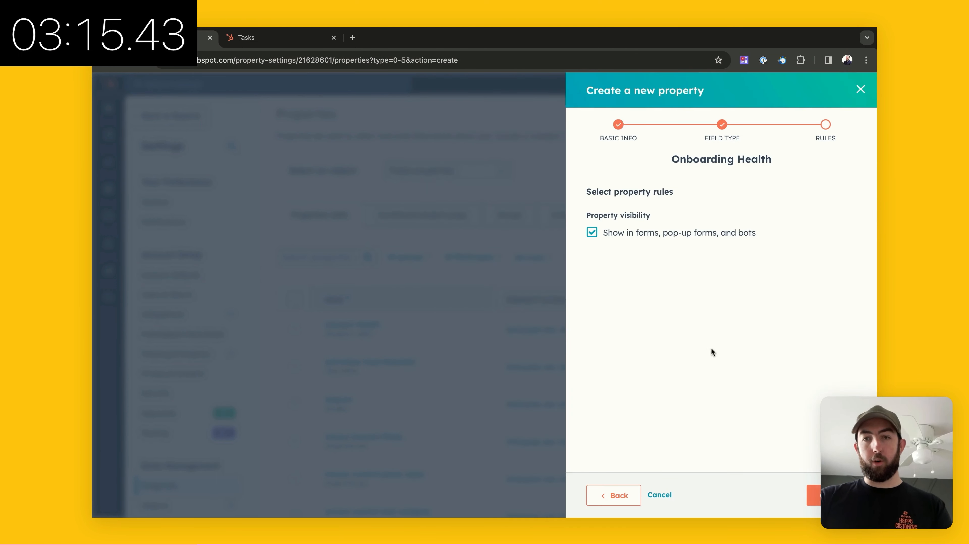
left_click(814, 495)
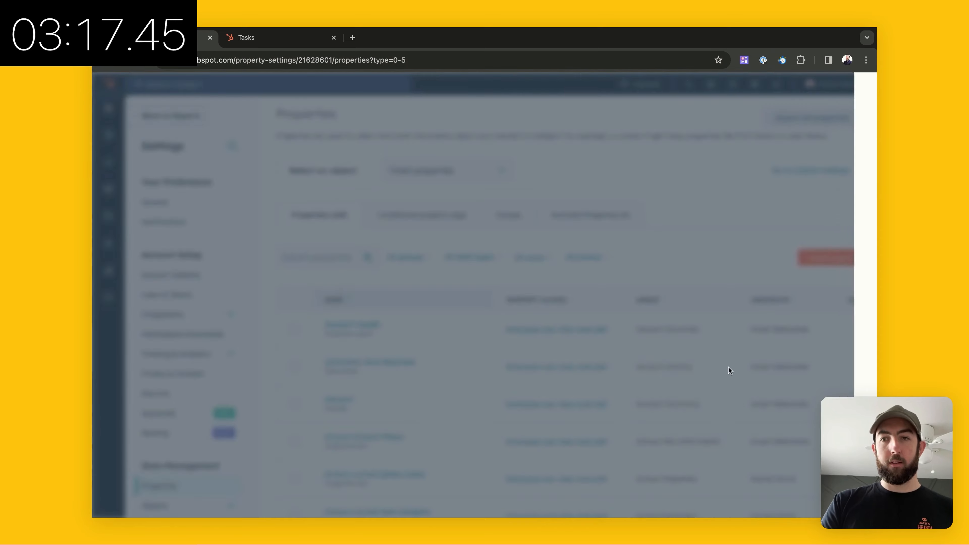
Create a blank ticket-based workflow from scratch.
mouse_move(411, 335)
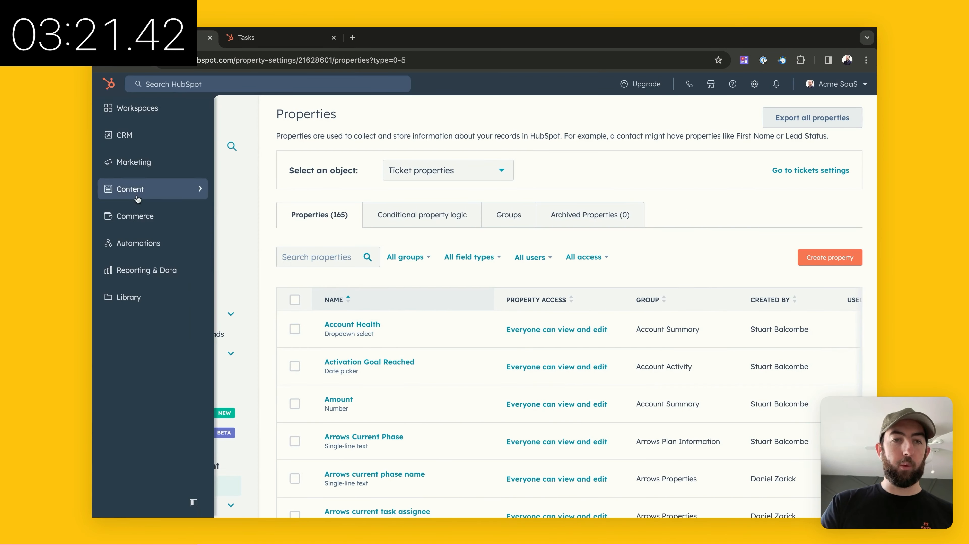
mouse_move(153, 248)
left_click(282, 115)
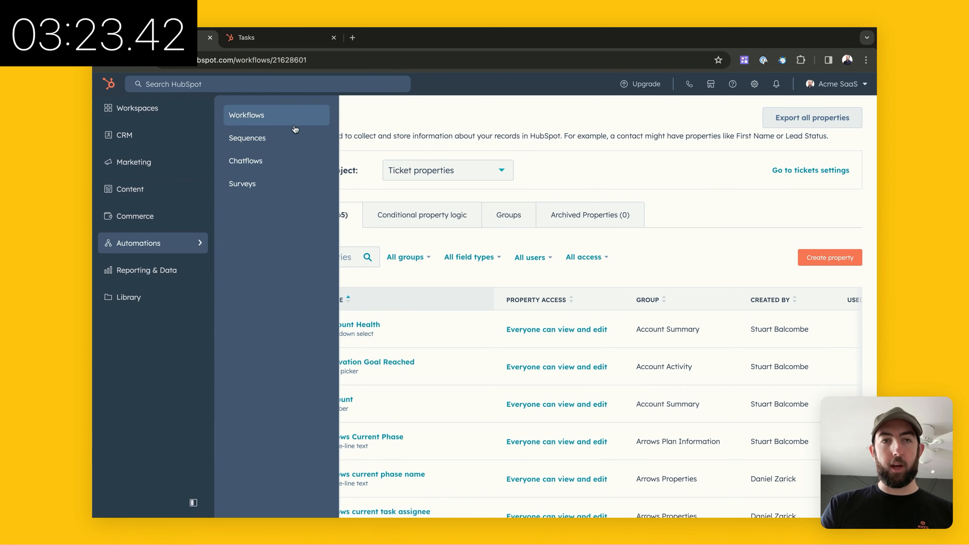
left_click(816, 113)
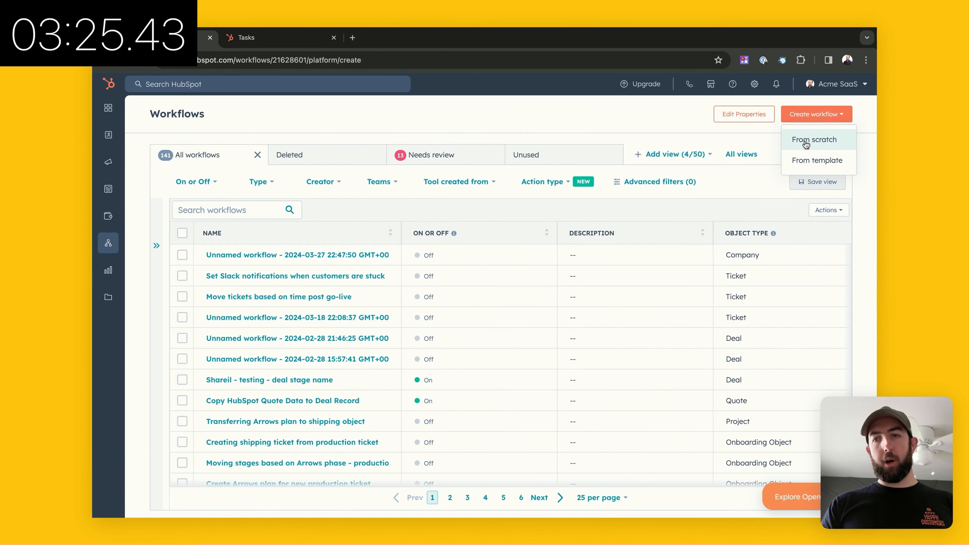
left_click(800, 141)
scroll(240, 355, "down", 4)
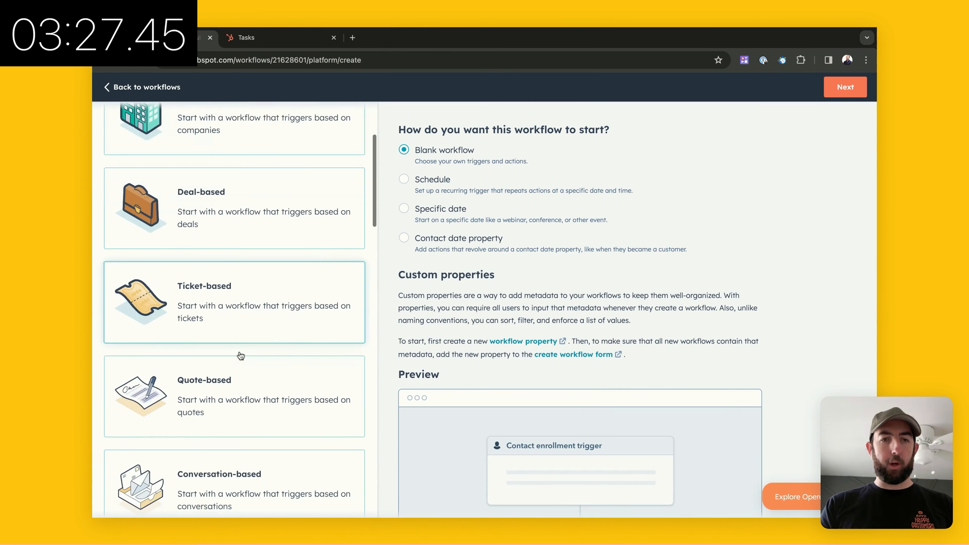
left_click(259, 310)
left_click(845, 89)
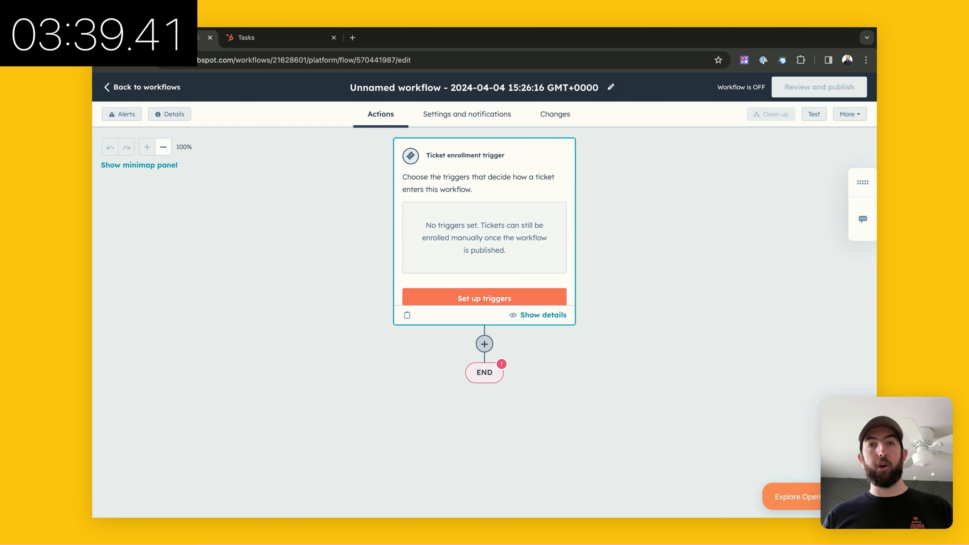
Add a Branch action based on matching filter criteria directly below the ticket enrollment trigger.
left_click(484, 344)
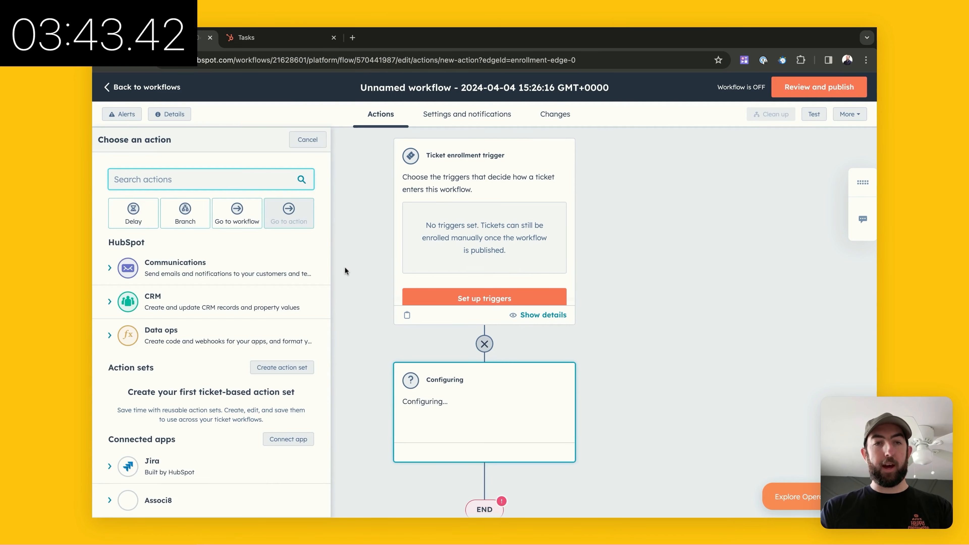
type("branch")
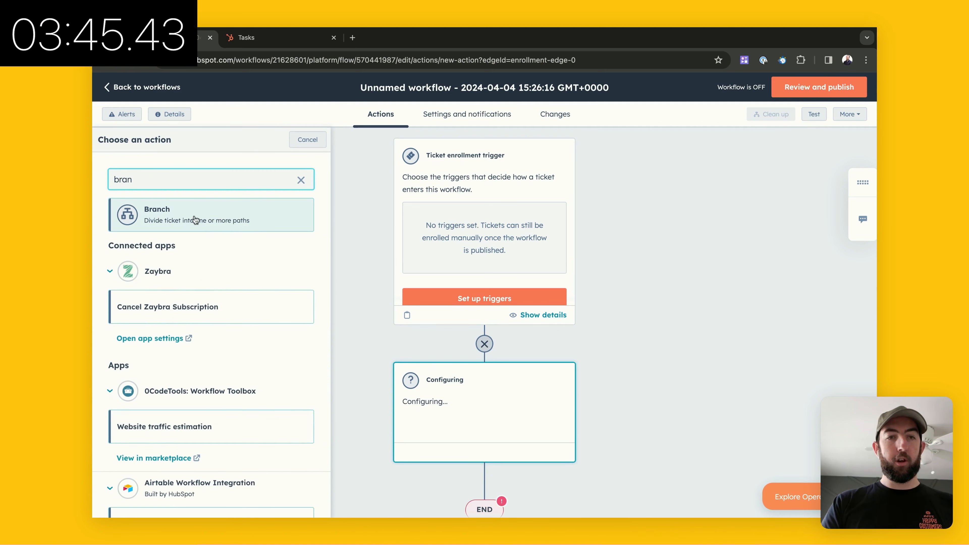
left_click(194, 219)
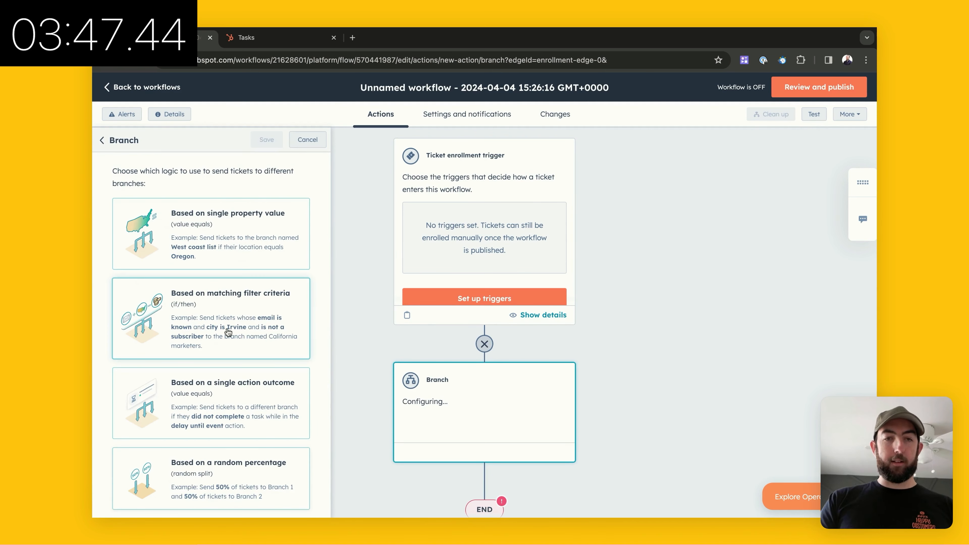
left_click(234, 316)
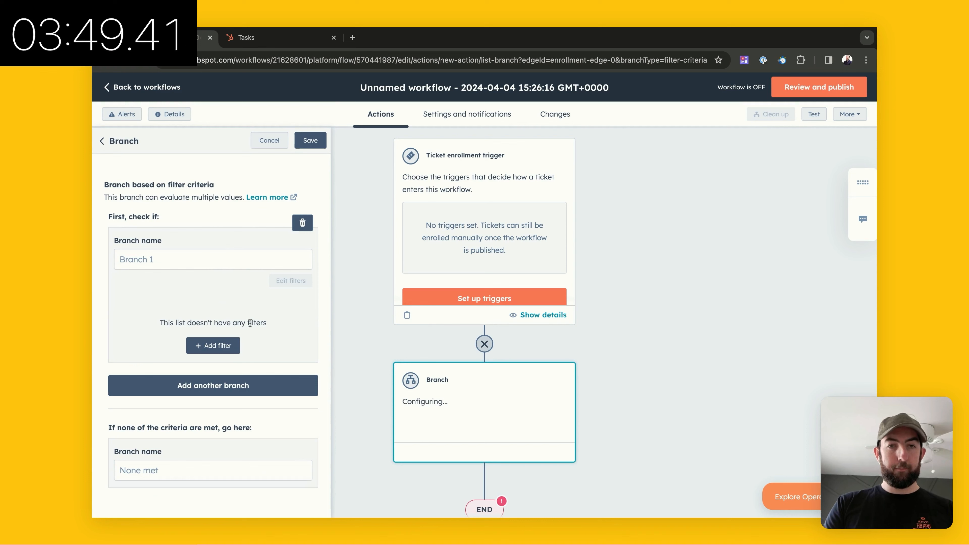
Consult the health statuses in the task notes, name the first branch "Complete" and start a filter for it.
left_click(233, 261)
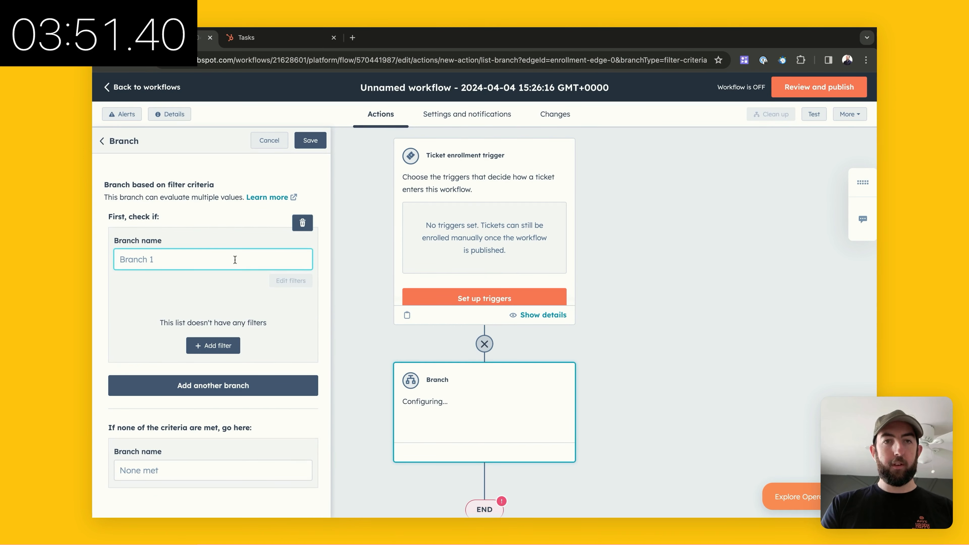
left_click(278, 38)
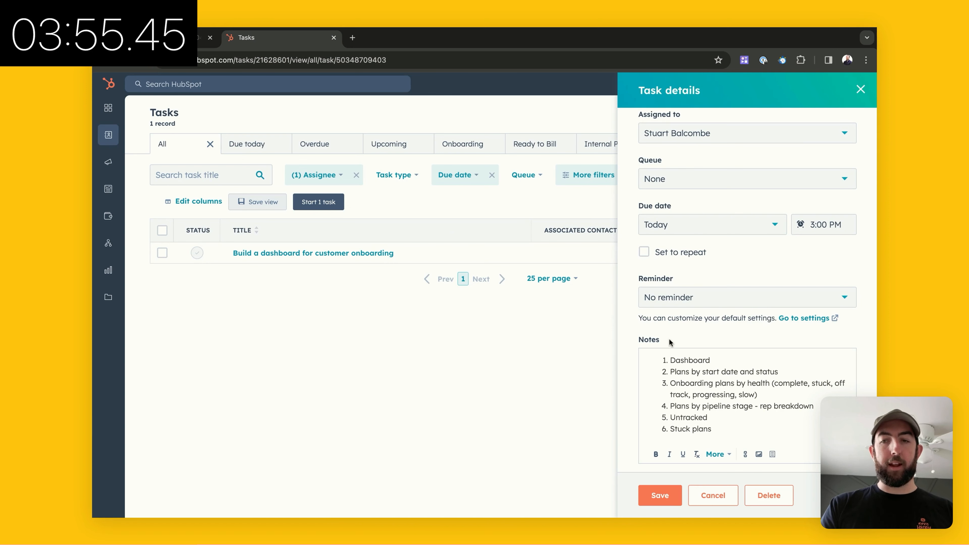
key("ctrl+shift+Tab")
type("Co")
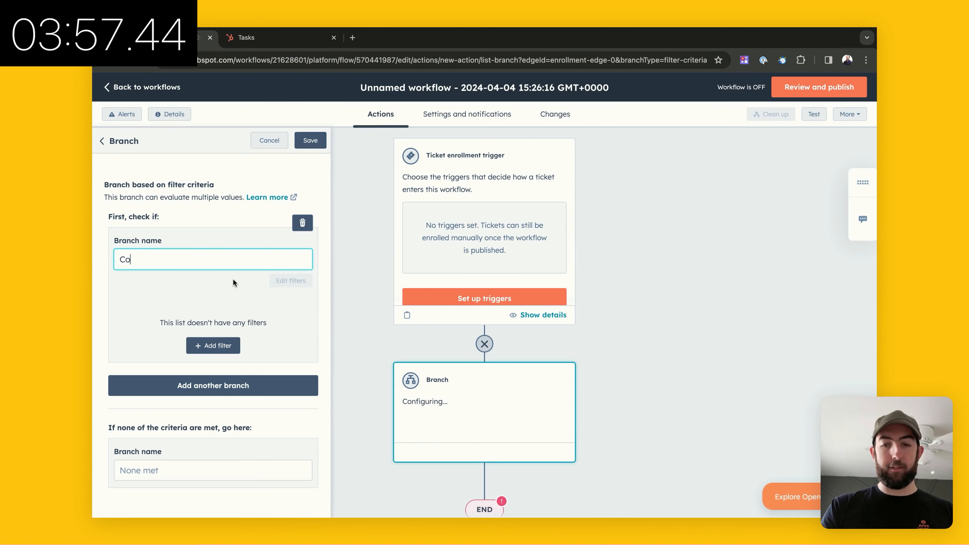
type("mplete")
left_click(225, 345)
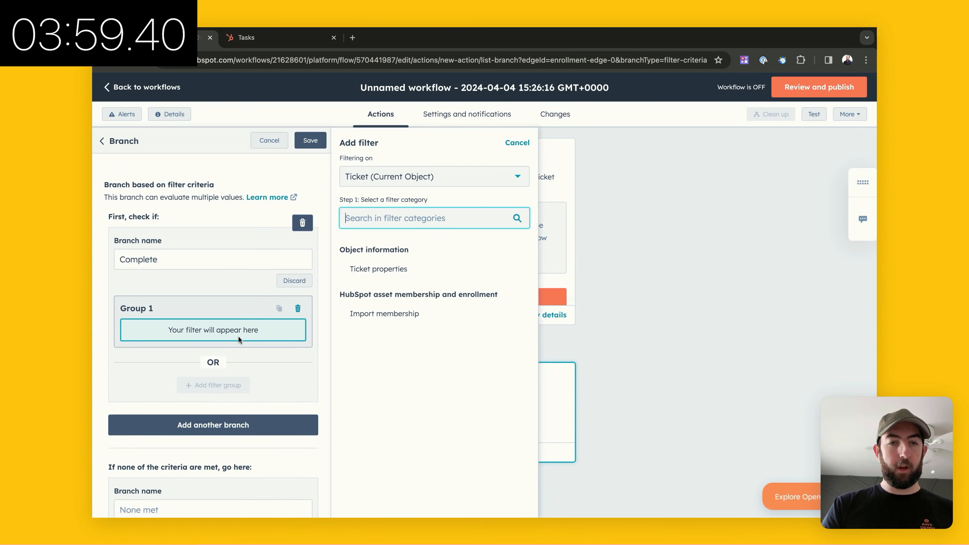
Add a second branch below the Complete branch and name it "Stuck".
left_click(248, 424)
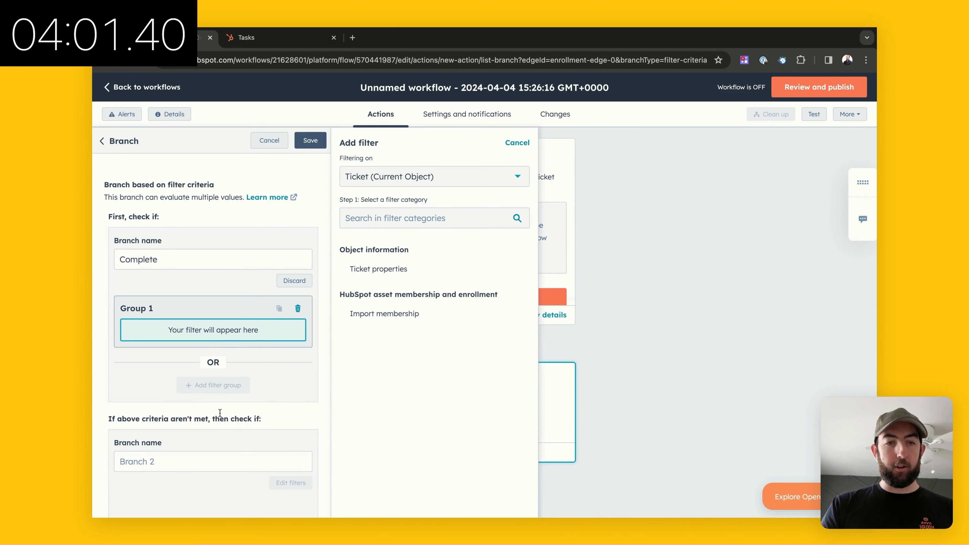
scroll(216, 371, "down", 3)
left_click(216, 371)
type("Stu")
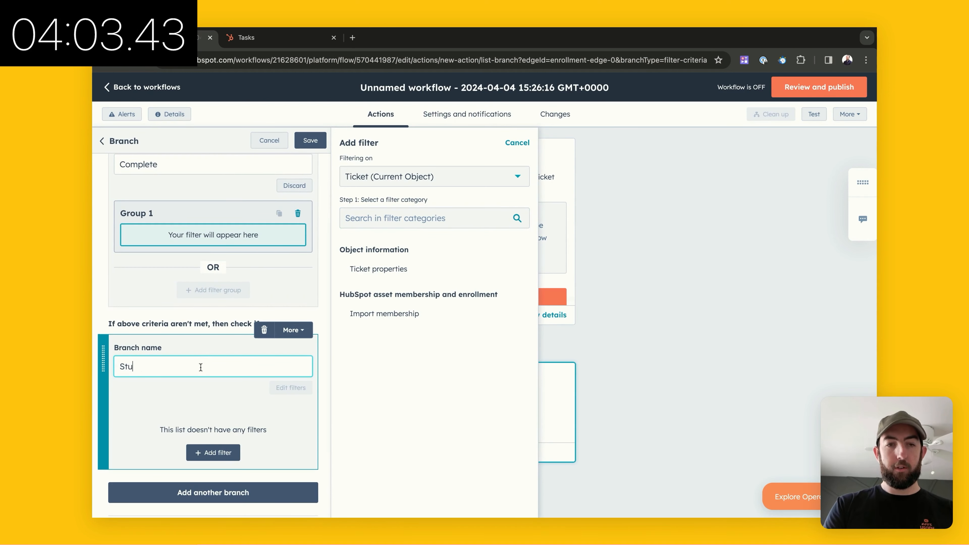
type("ck")
Add a third branch after Stuck and name it "Off Track".
scroll(228, 489, "down", 1)
left_click(229, 460)
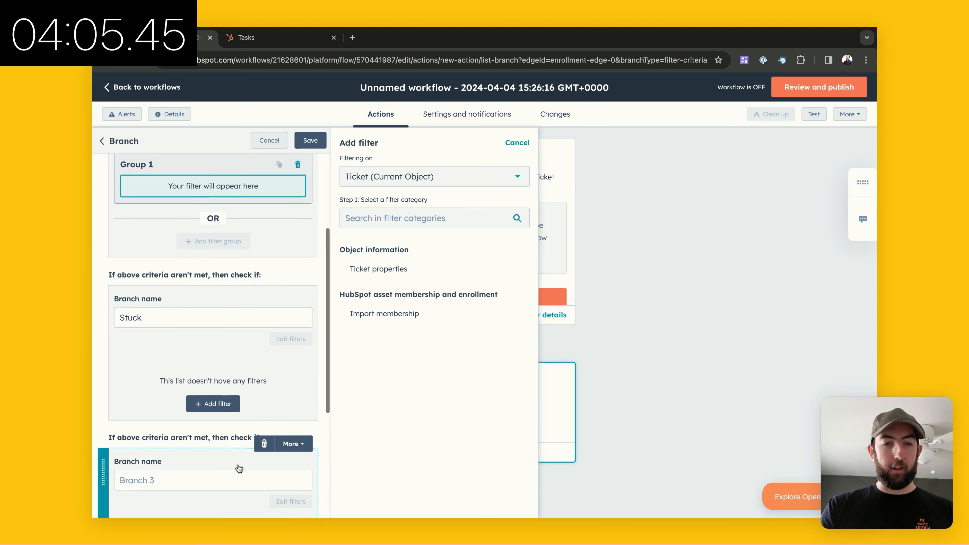
scroll(228, 439, "down", 4)
left_click(177, 354)
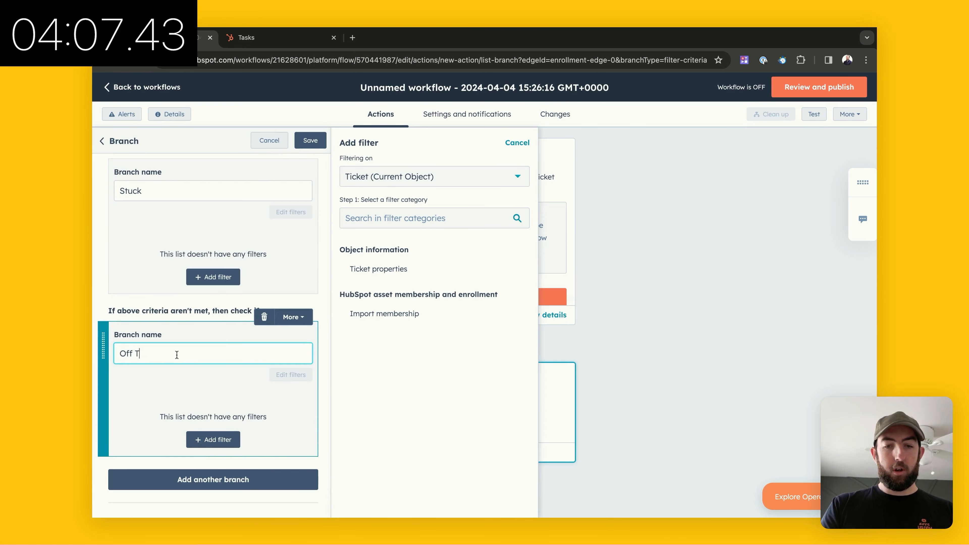
Add a fourth branch, name it "Progressing" after checking the health statuses in the task notes, and save the Branch action.
scroll(202, 420, "down", 2)
left_click(213, 423)
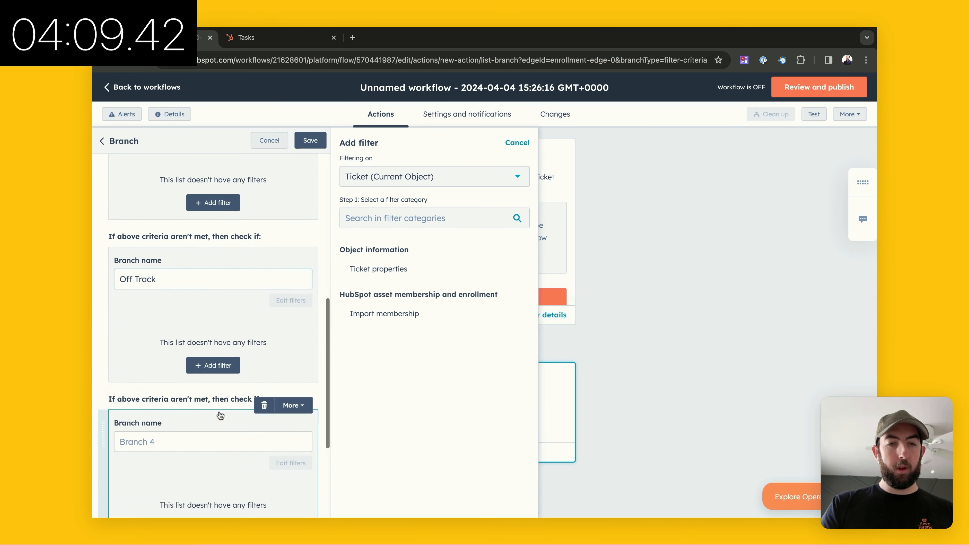
left_click(227, 43)
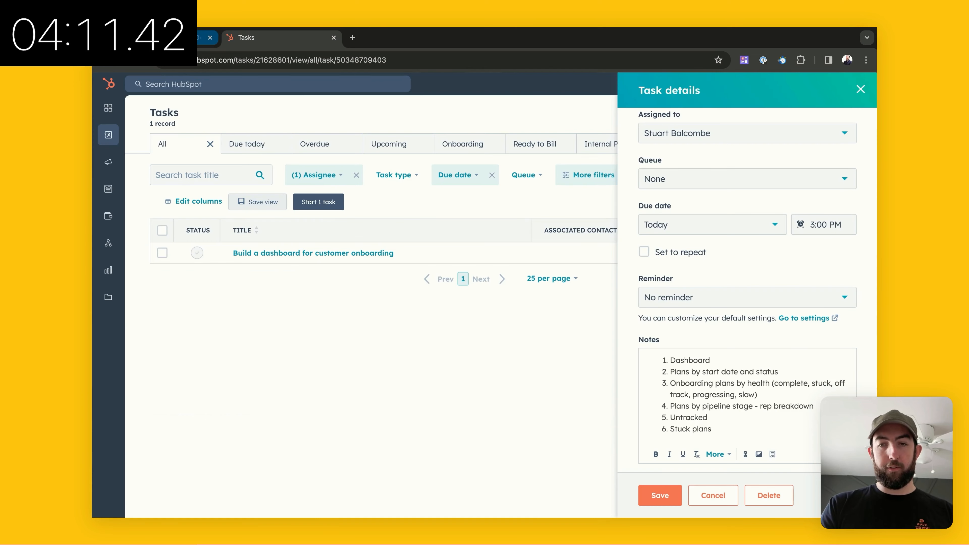
key("ctrl+shift+Tab")
scroll(229, 305, "down", 3)
left_click(201, 339)
type("Progressing")
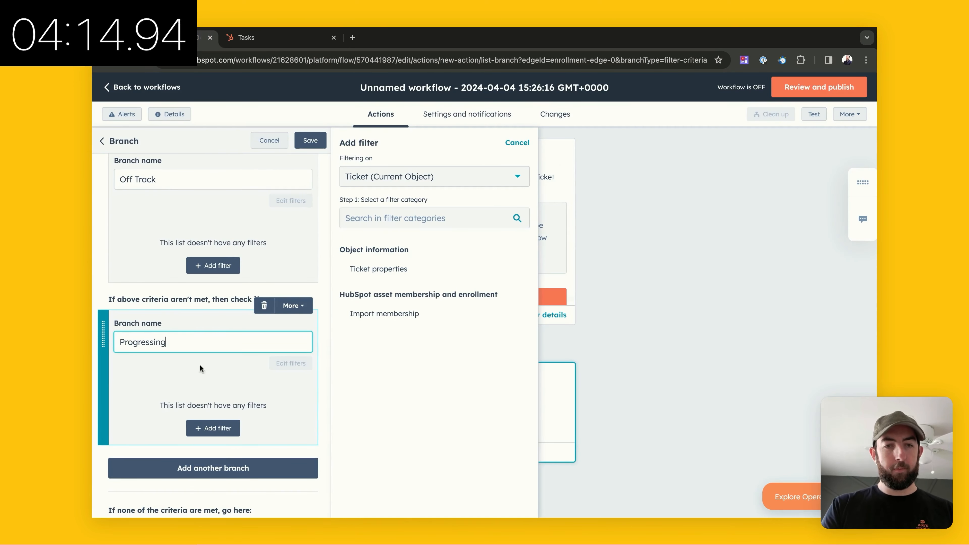
scroll(201, 368, "down", 2)
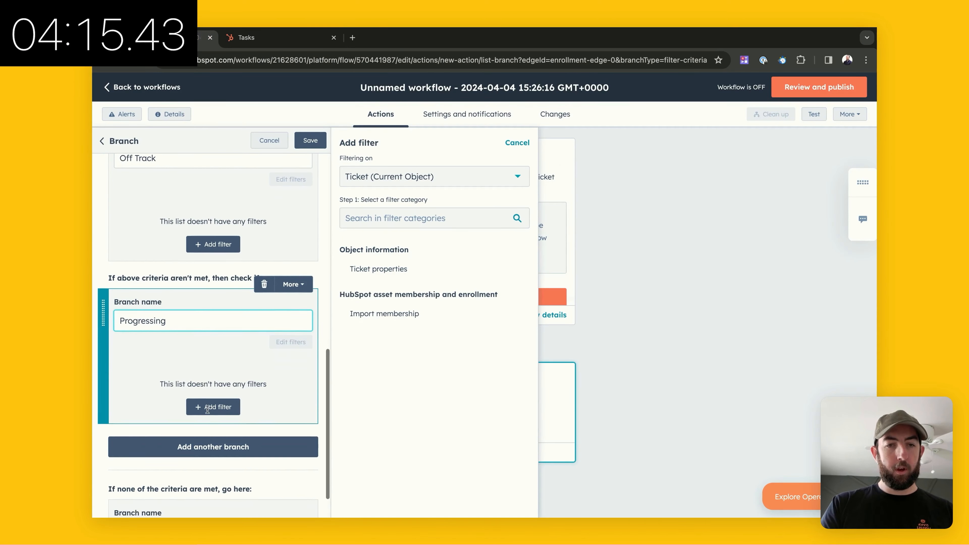
left_click(309, 141)
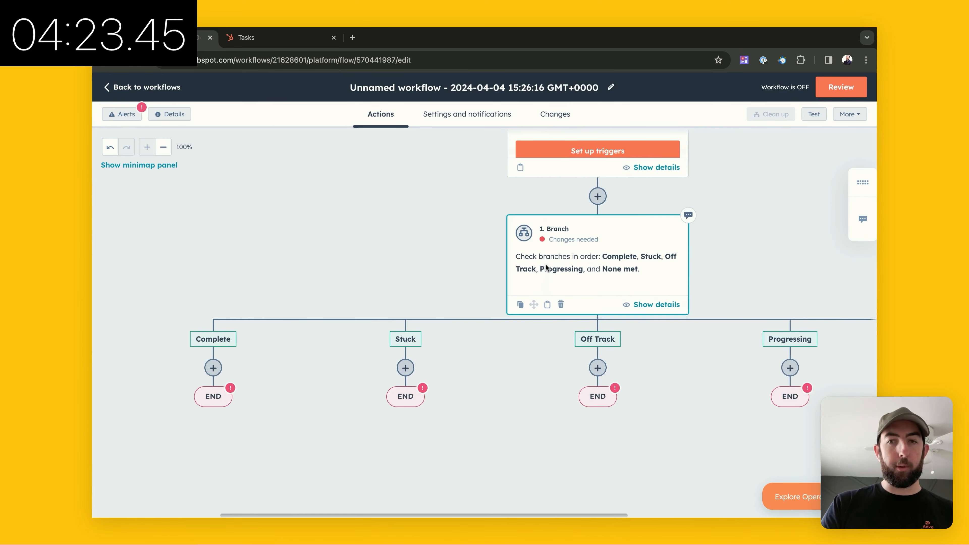
Add a Set property value action under the Complete branch that sets the ticket's Onboarding Health to Complete.
left_click(215, 327)
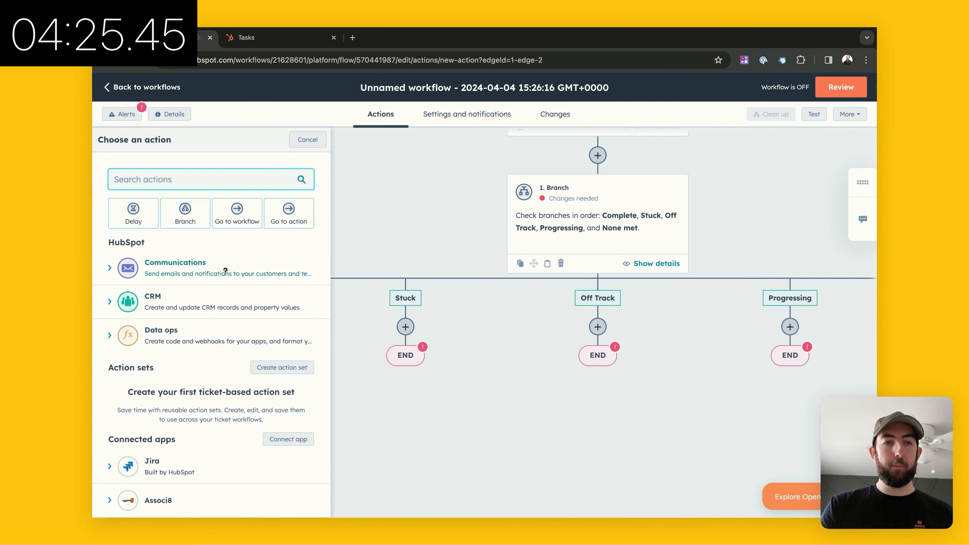
type("set")
left_click(183, 416)
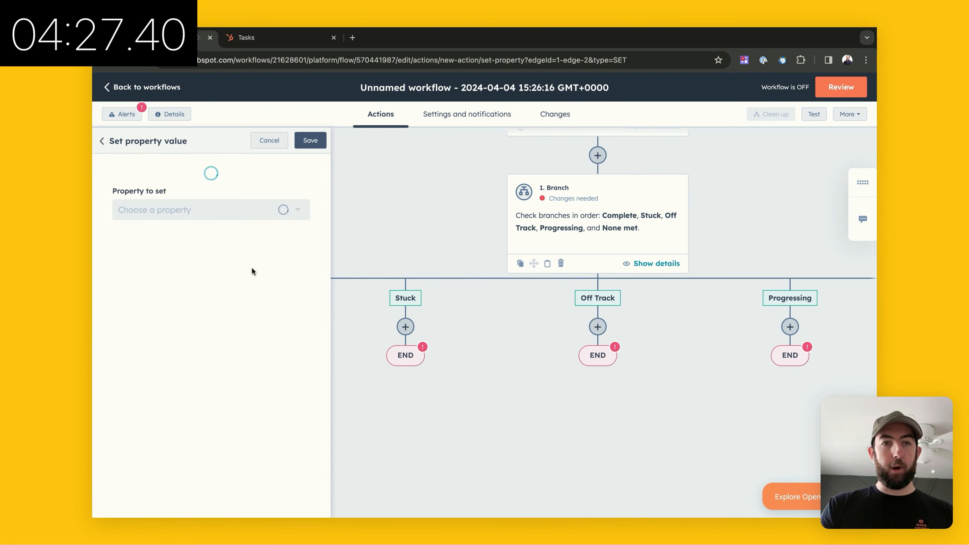
left_click(297, 195)
left_click(298, 195)
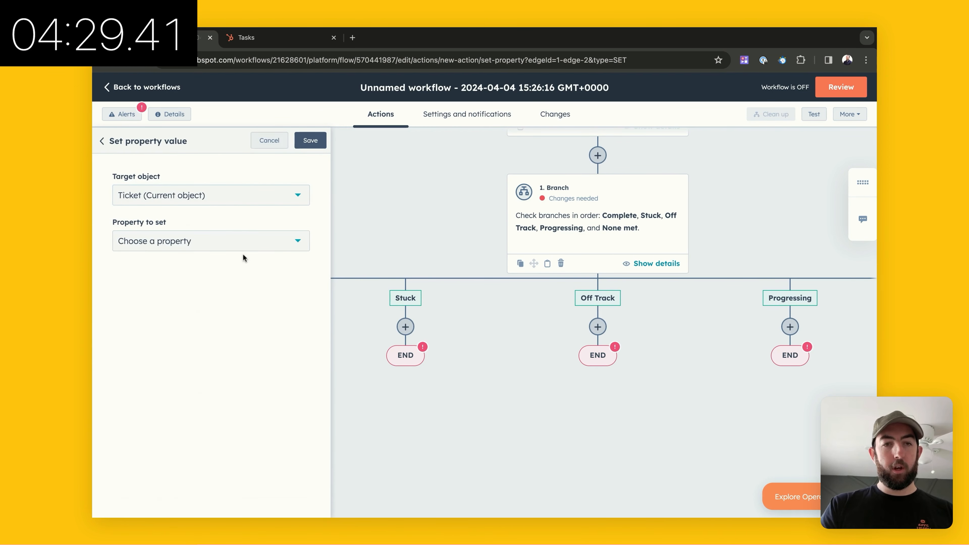
left_click(241, 243)
type("onbo")
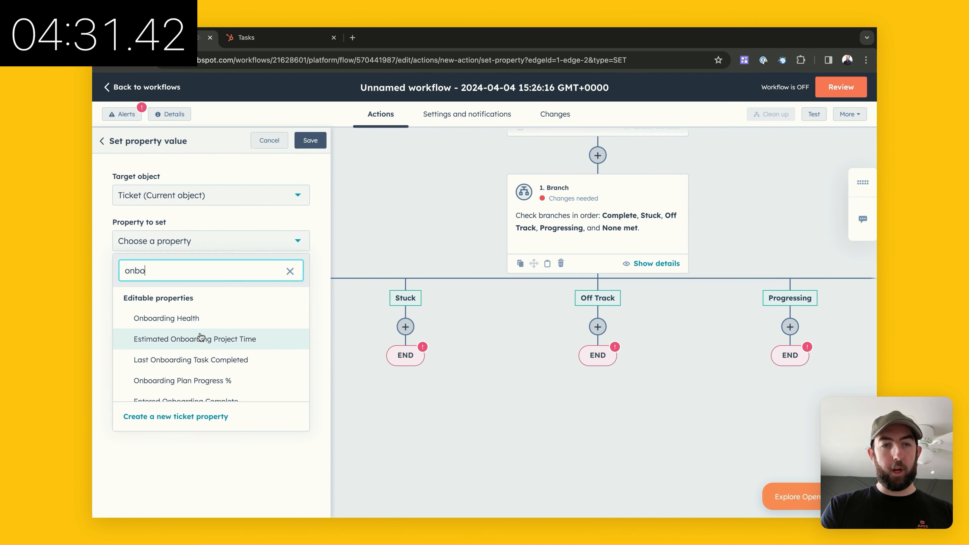
left_click(194, 318)
left_click(197, 289)
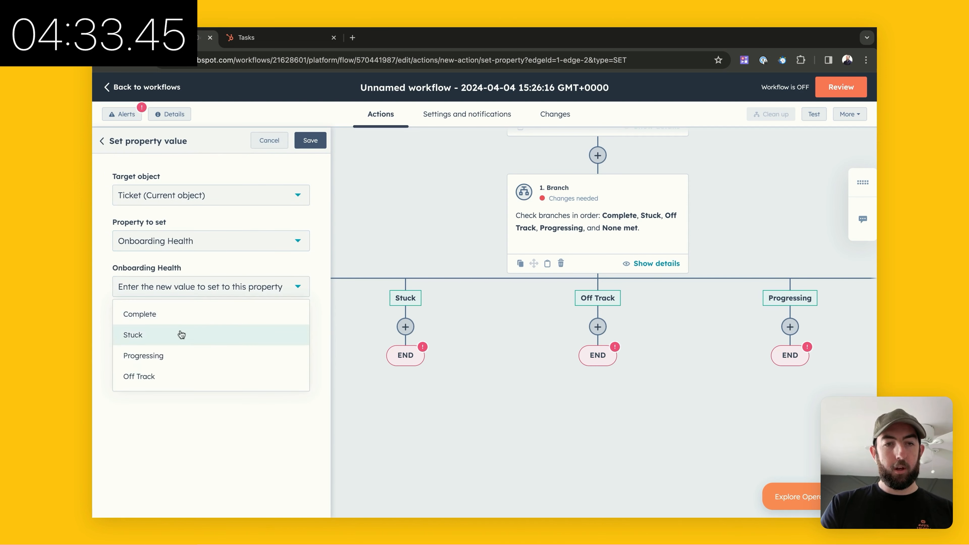
left_click(183, 315)
left_click(309, 141)
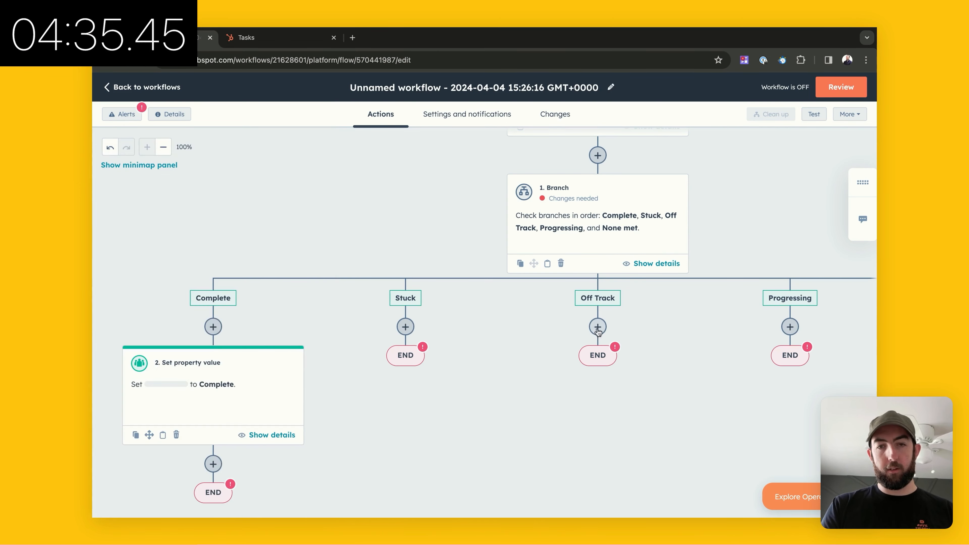
Add a Set property value action under the Stuck branch that sets the ticket's Onboarding Health to Stuck.
left_click(404, 327)
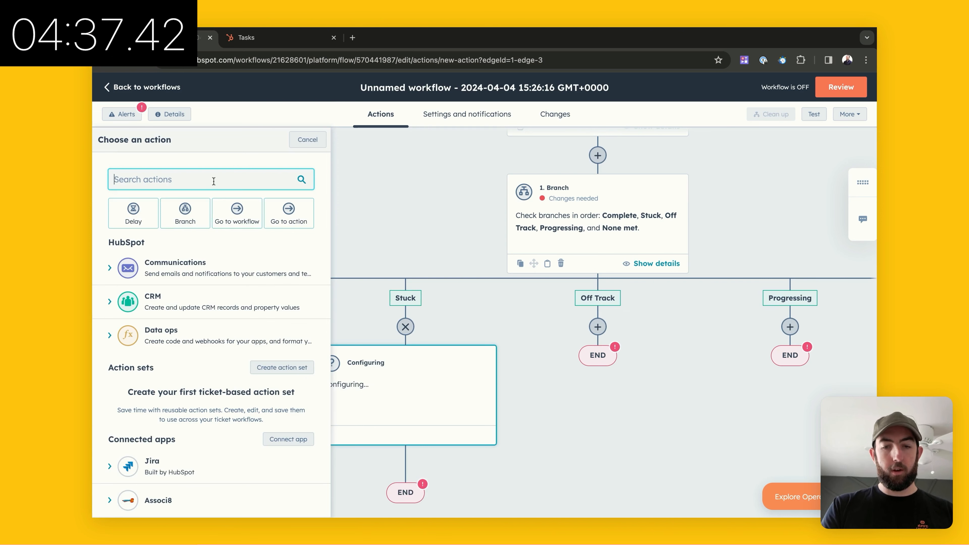
type("set va")
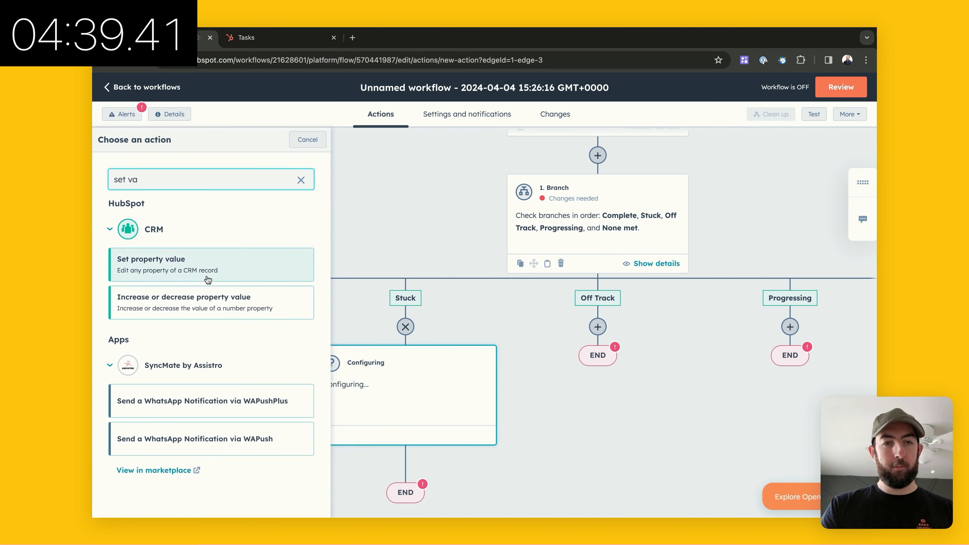
left_click(208, 279)
left_click(224, 248)
type("on")
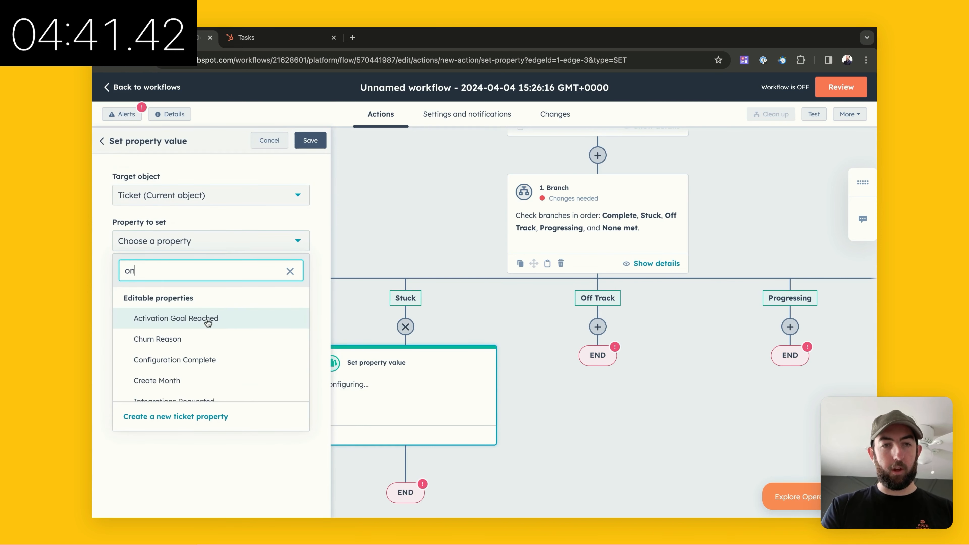
type("b")
left_click(201, 320)
left_click(204, 289)
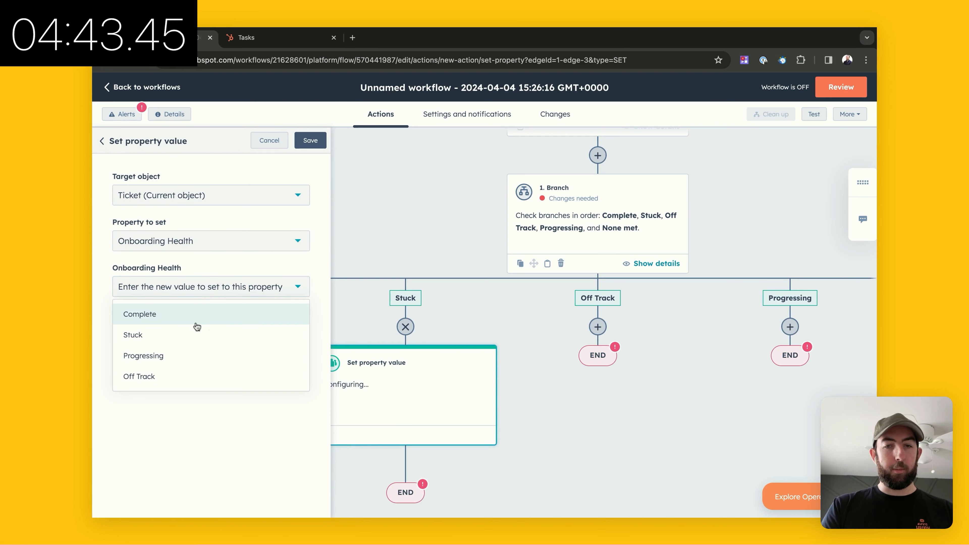
left_click(188, 335)
left_click(310, 144)
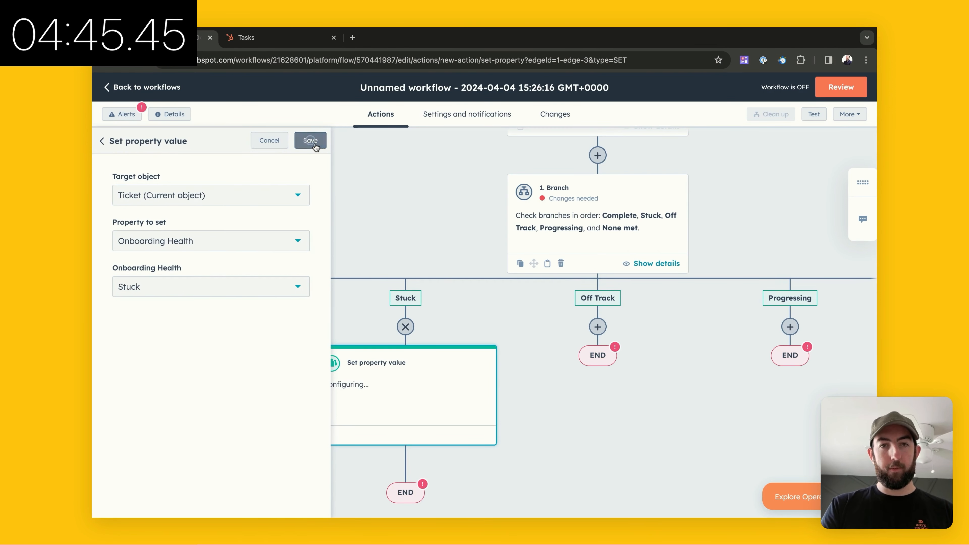
Add a Set property value action under the Off Track branch that sets the ticket's Onboarding Health to Off Track.
left_click(536, 327)
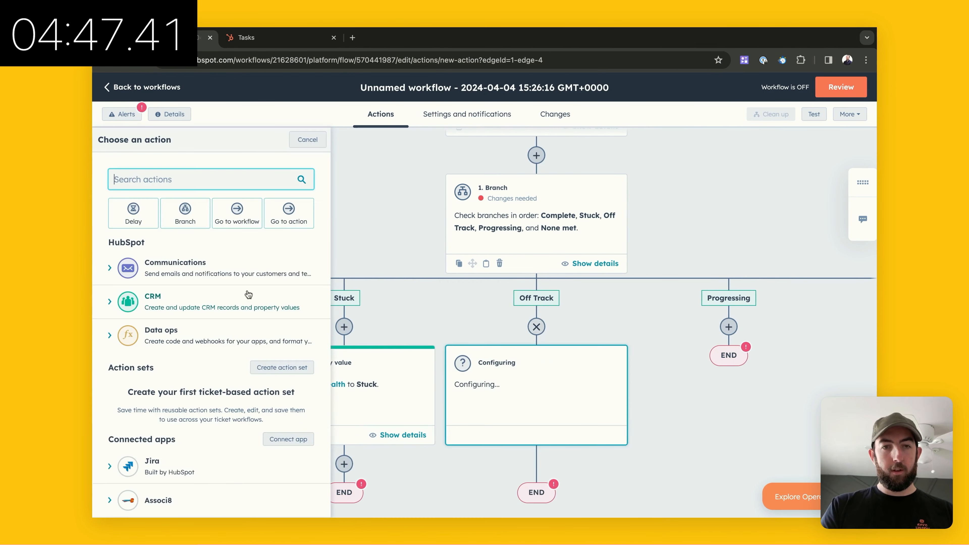
type("set")
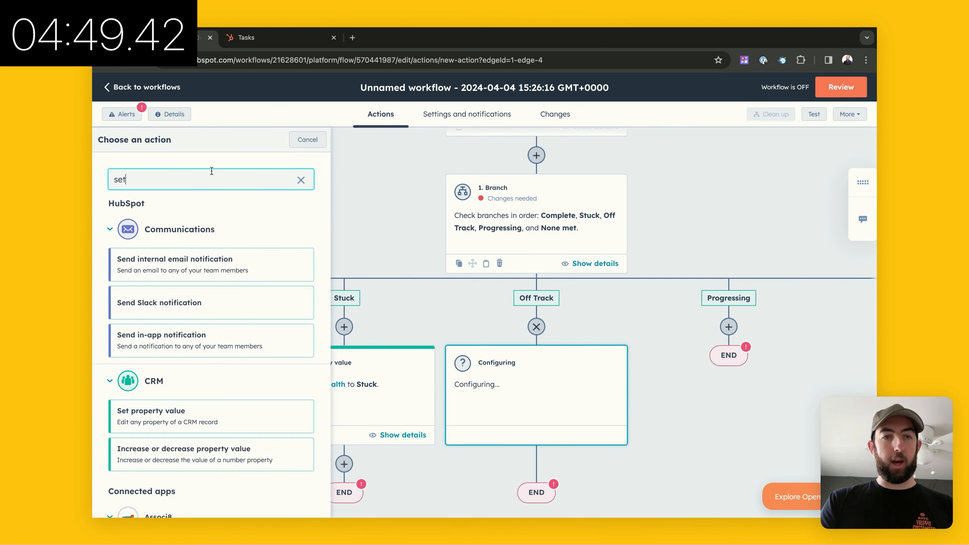
left_click(212, 361)
left_click(220, 251)
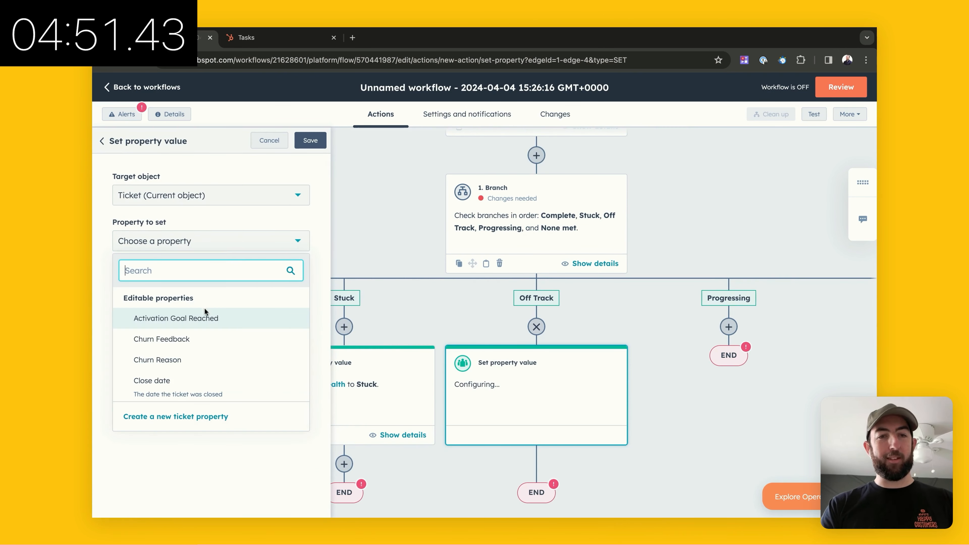
type("onb")
left_click(195, 318)
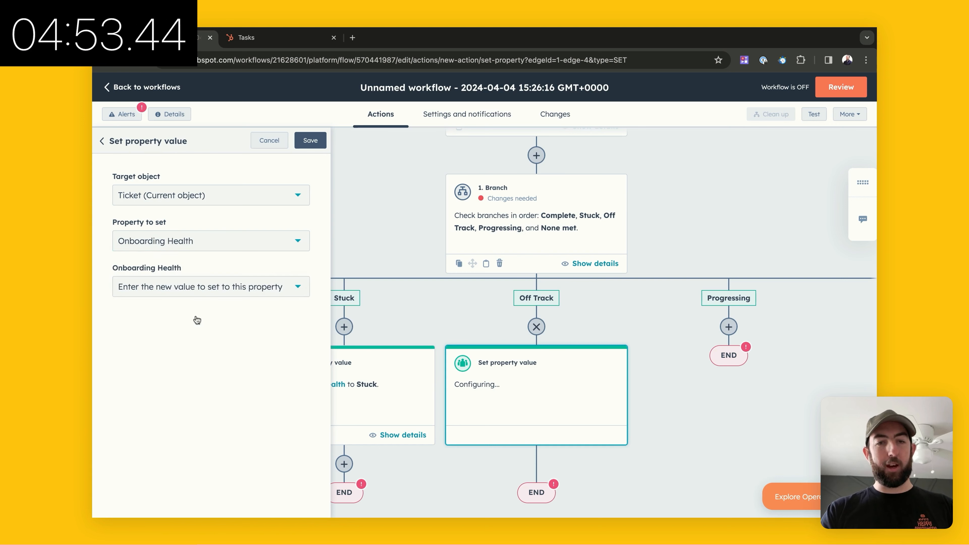
left_click(196, 286)
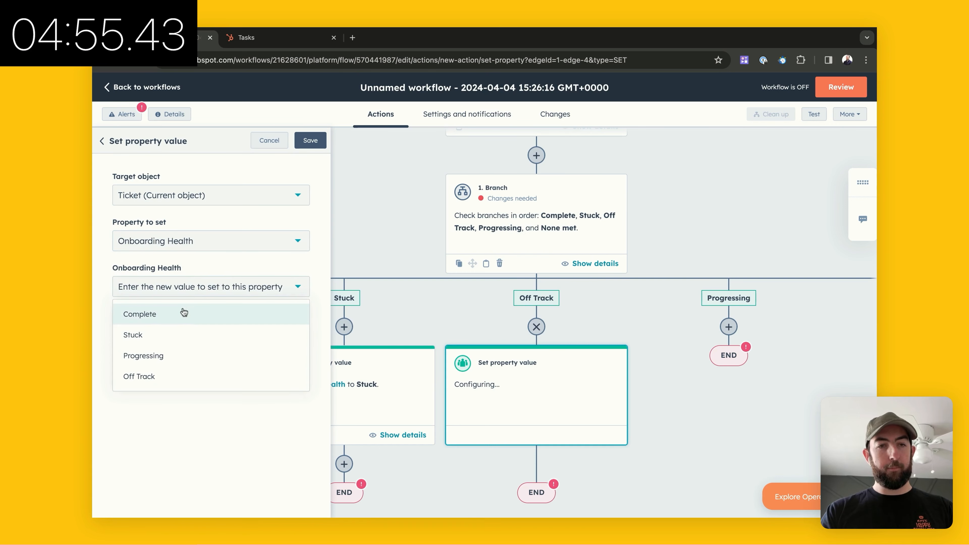
left_click(179, 375)
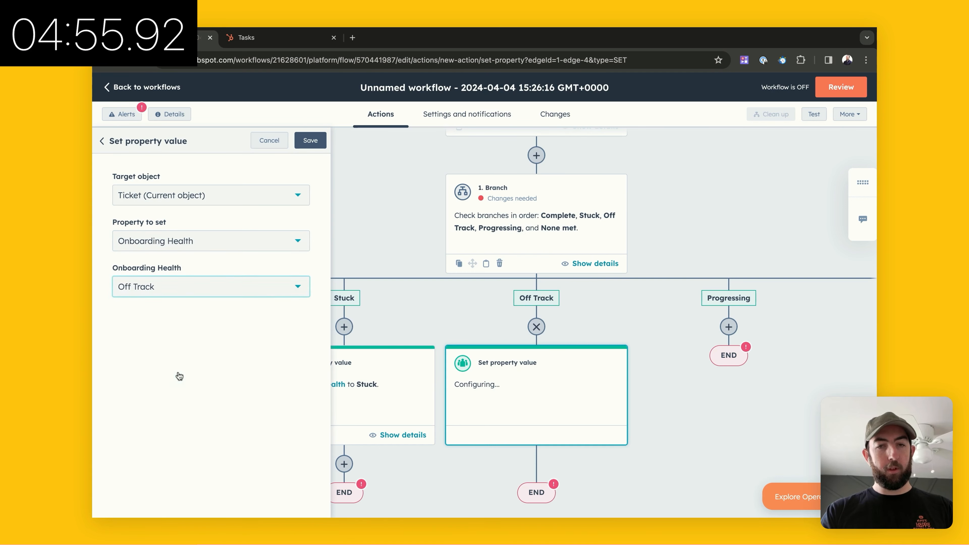
left_click(310, 140)
Add a Set property value action under the Progressing branch that sets the ticket's Onboarding Health to Progressing.
left_click(728, 327)
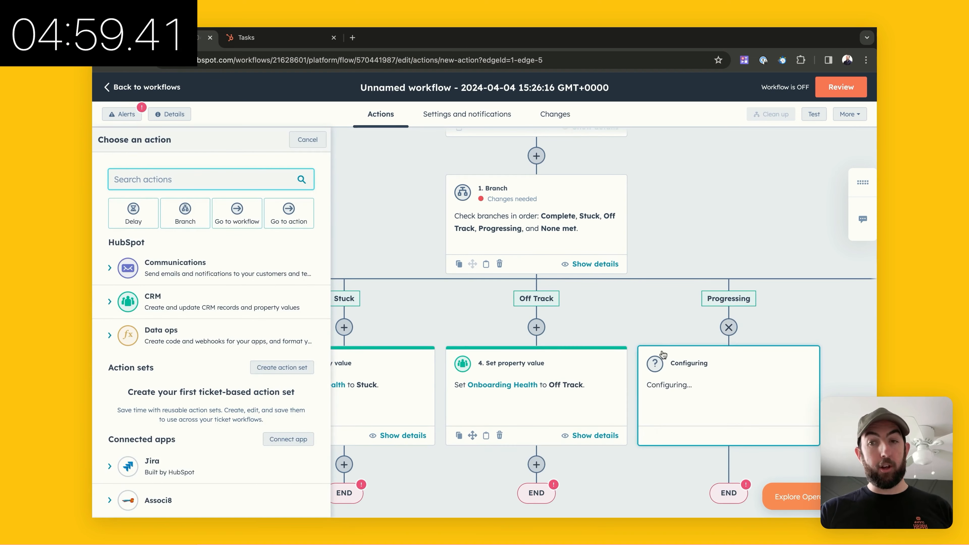
type("set")
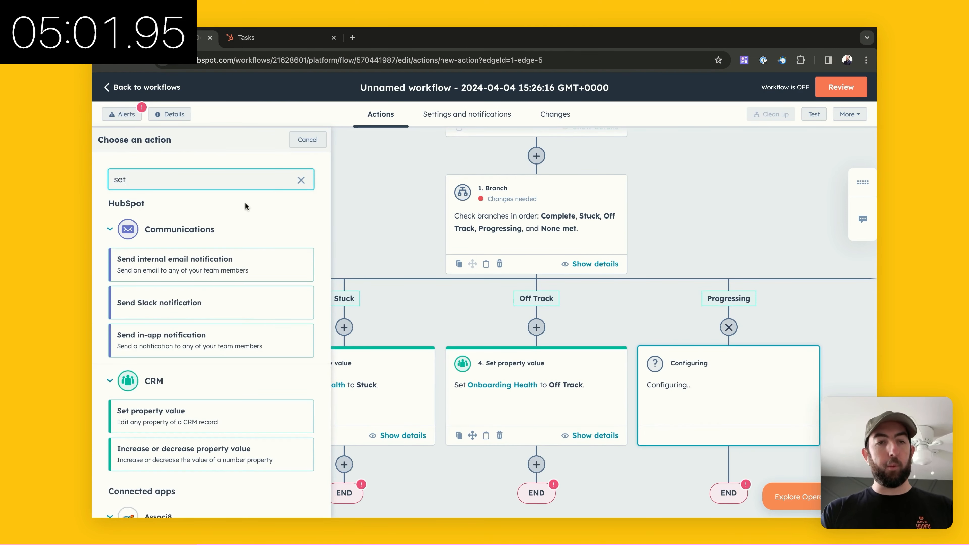
left_click(215, 414)
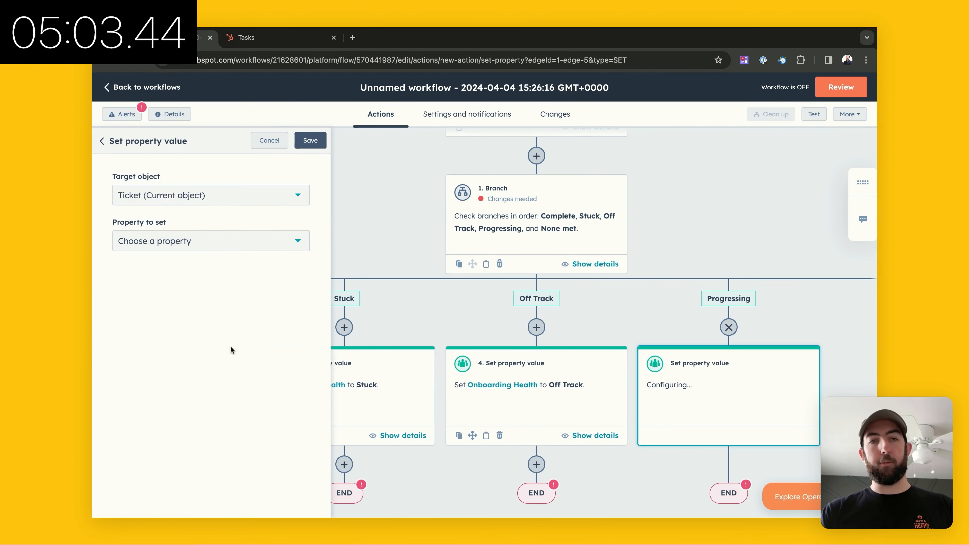
left_click(223, 243)
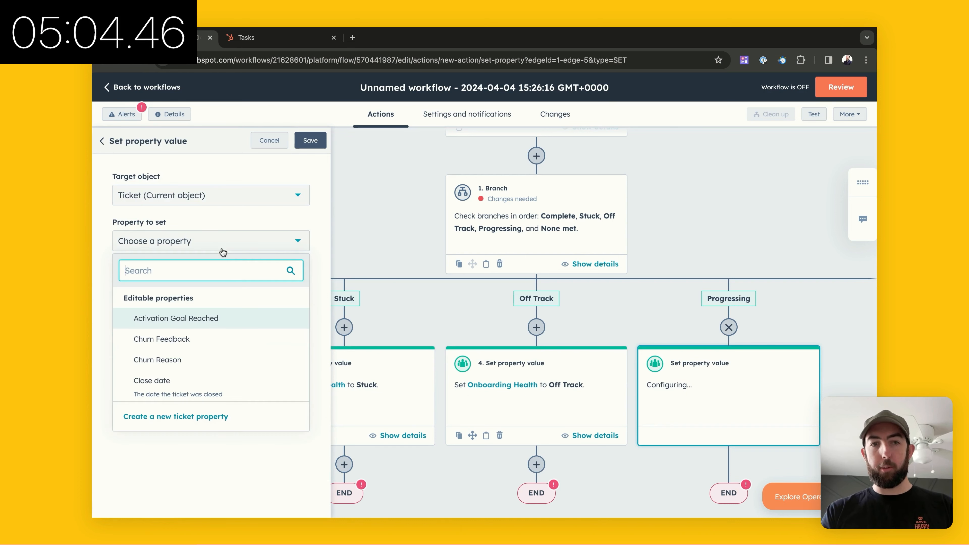
type("onbo")
left_click(215, 320)
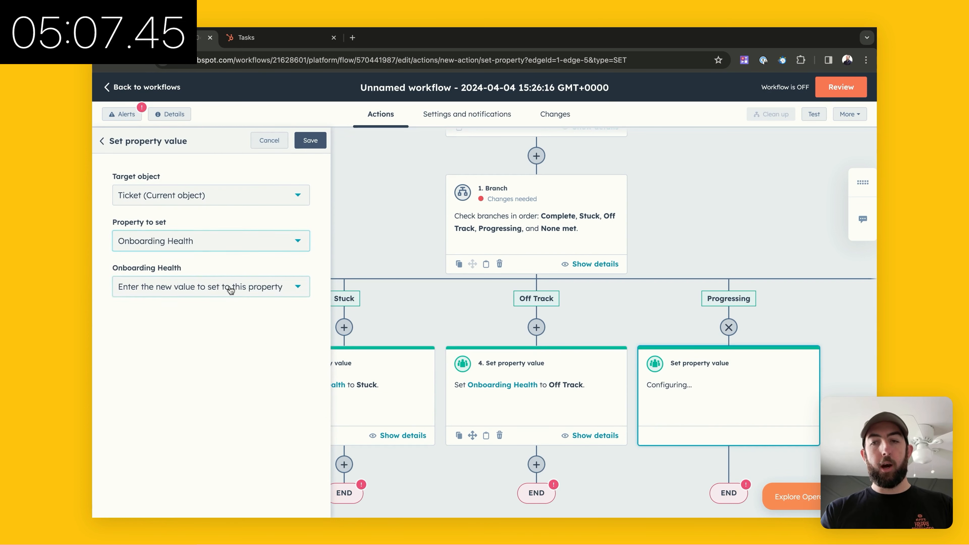
left_click(231, 289)
left_click(202, 356)
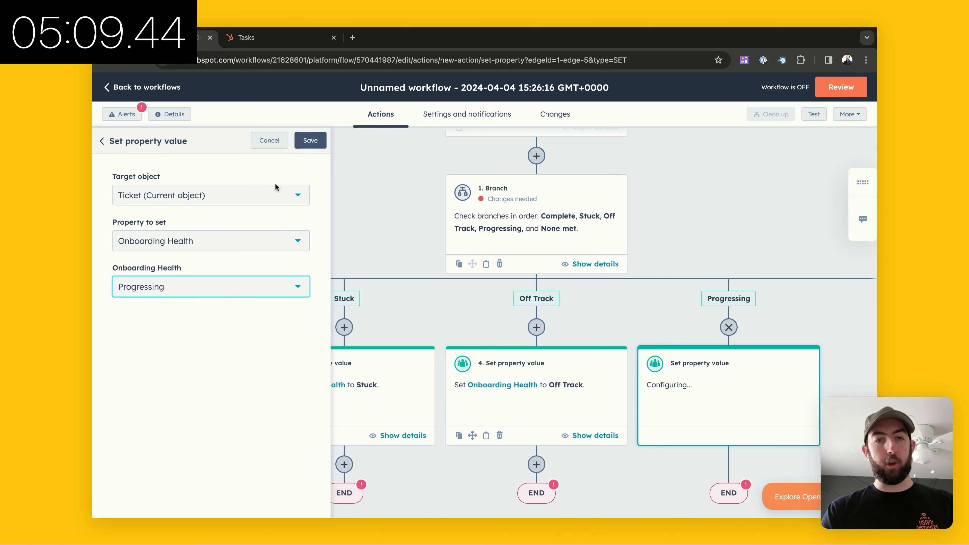
left_click(310, 140)
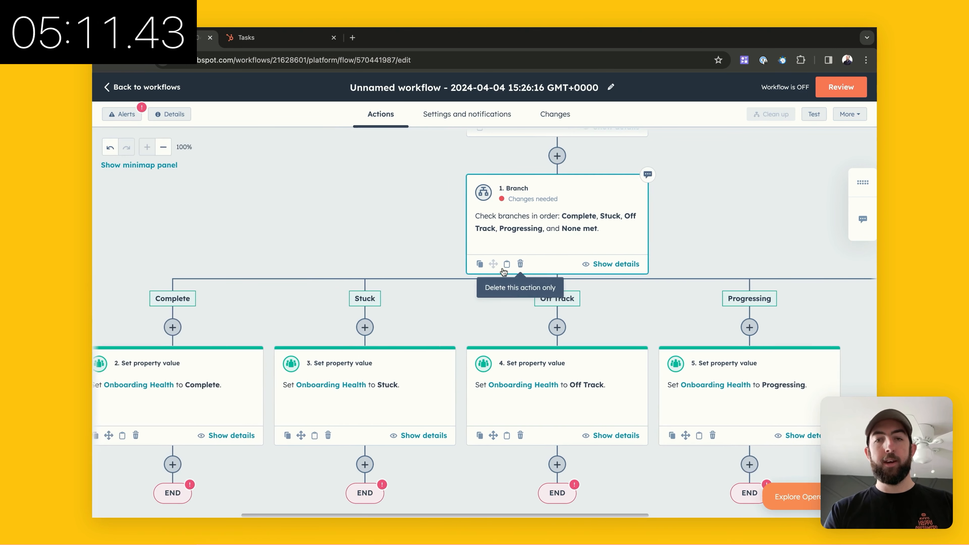
Add a Create task action under the None met branch titled "Data out of range setting onboarding health".
scroll(557, 336, "right", 6)
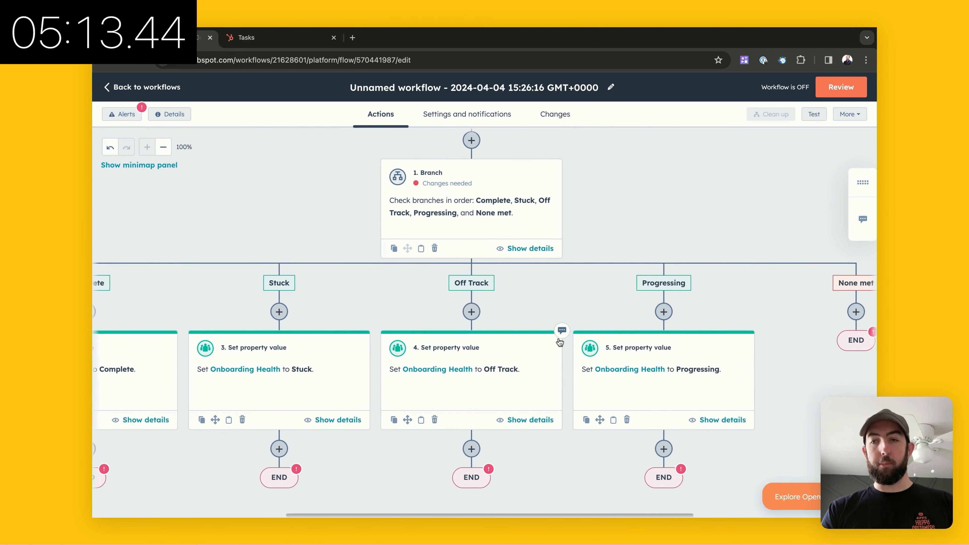
left_click(723, 311)
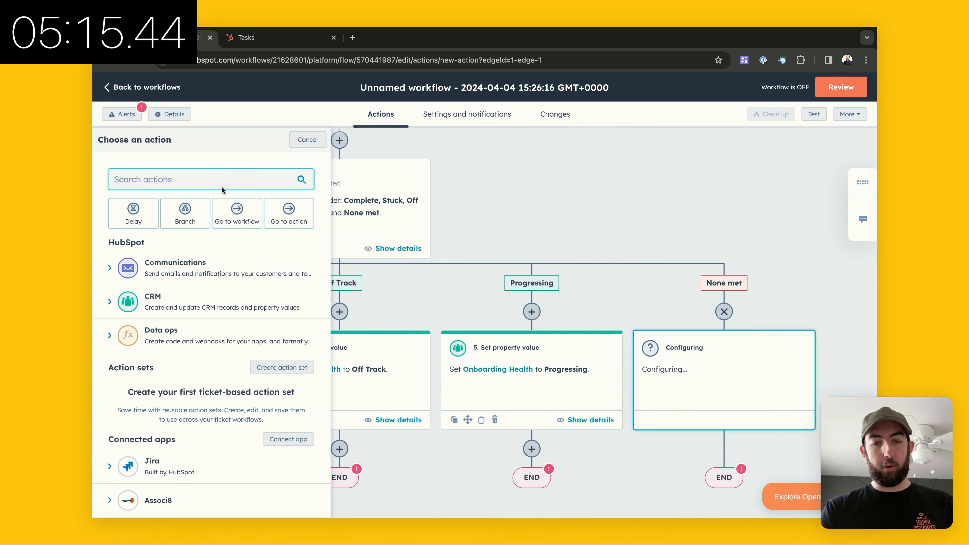
type("task")
left_click(188, 252)
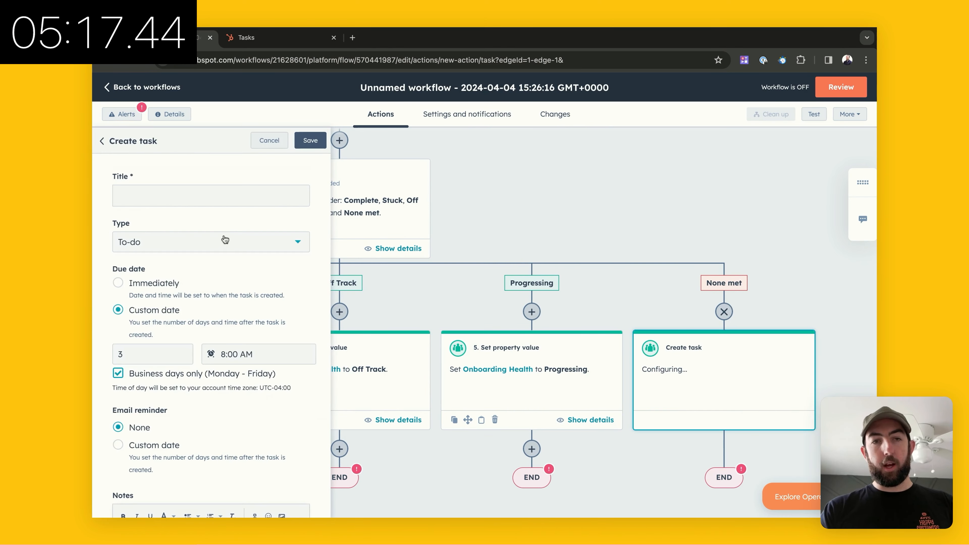
left_click(209, 190)
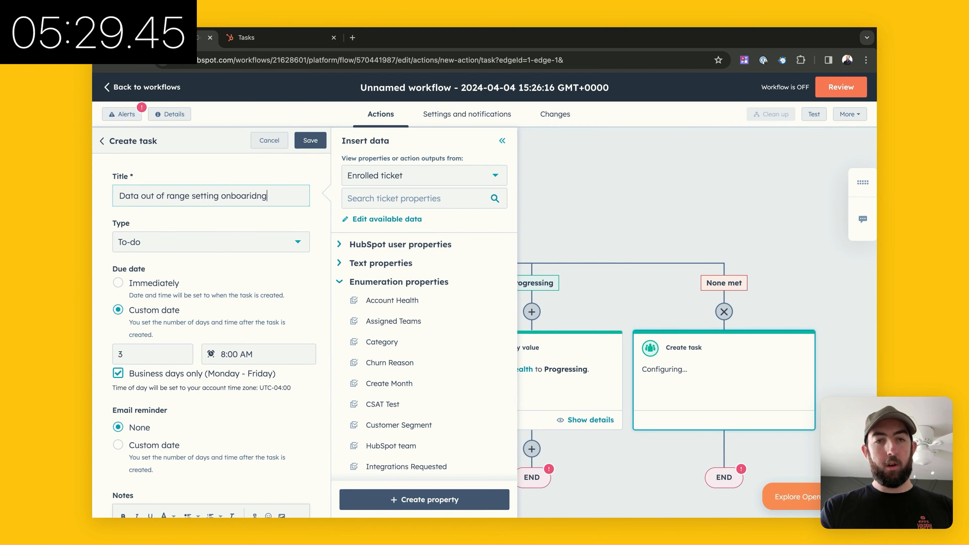
type("ding")
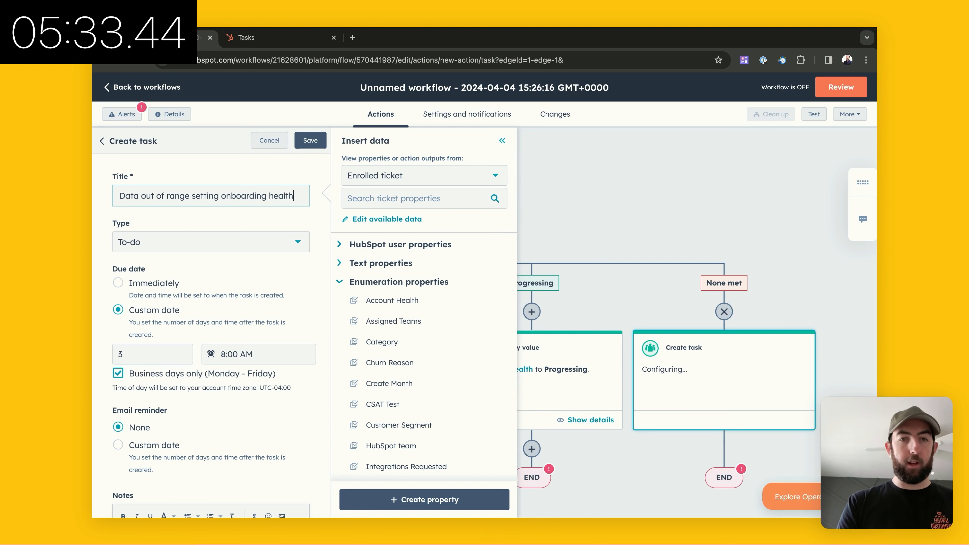
scroll(214, 256, "down", 3)
scroll(211, 278, "up", 3)
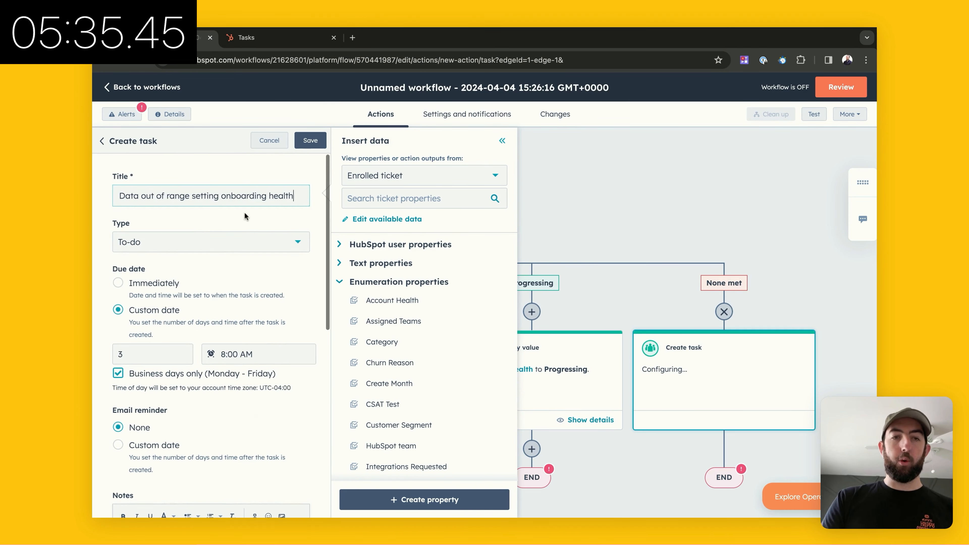
left_click(310, 140)
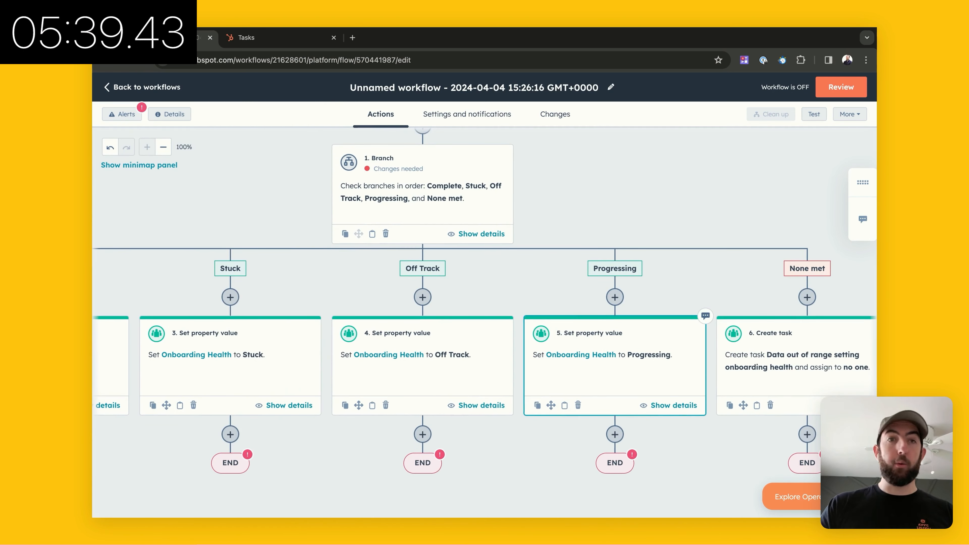
Rename the workflow as "Set Onboarding Health".
left_click(608, 89)
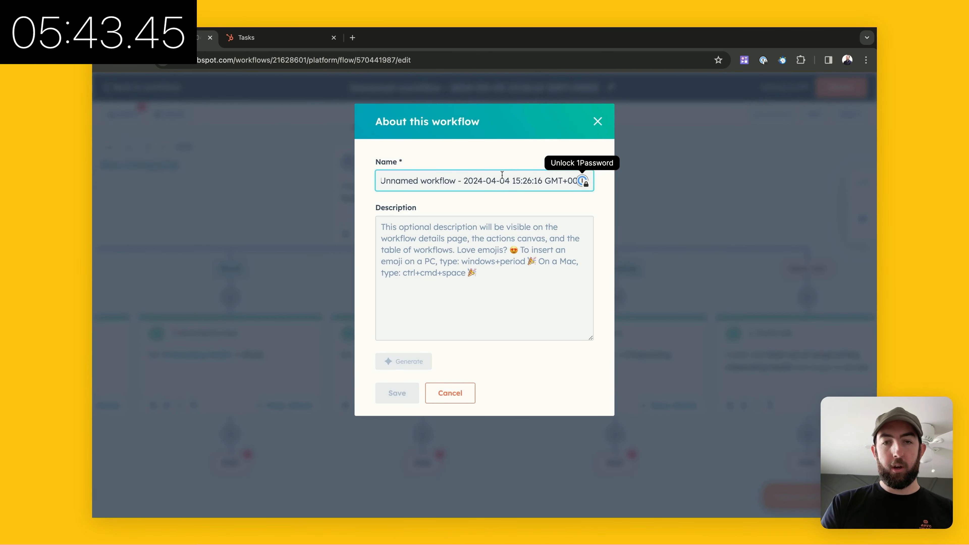
key("super+a")
key("BackSpace")
type("Onb")
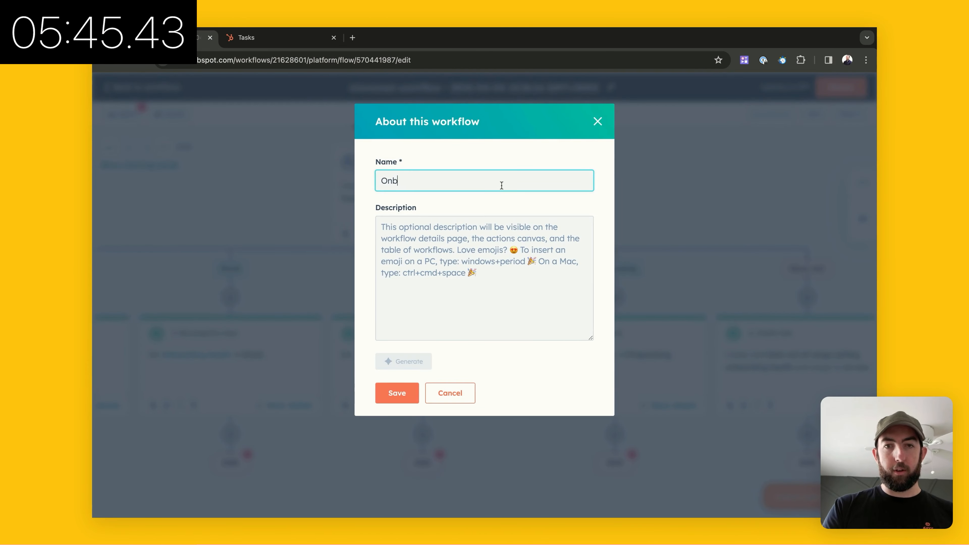
type("oarding Healt")
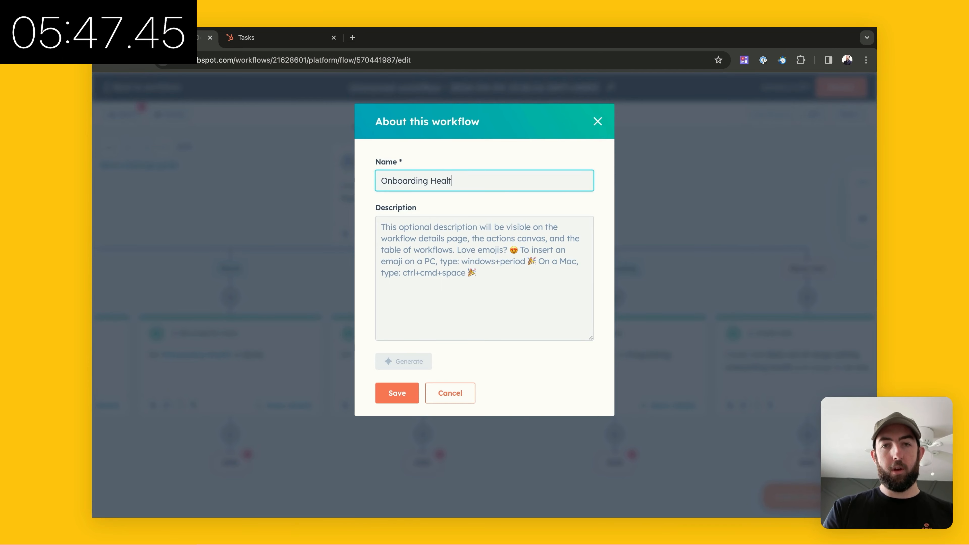
type("Set")
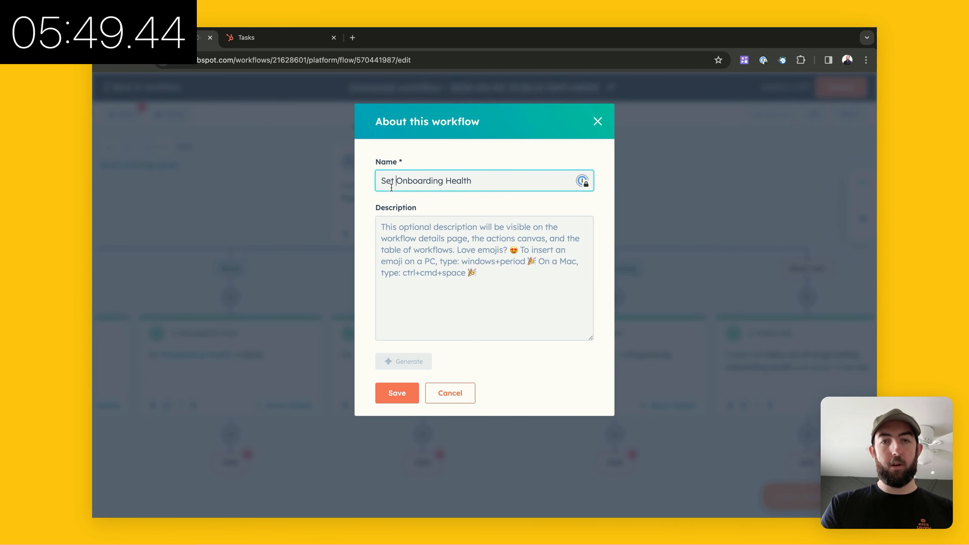
left_click(399, 394)
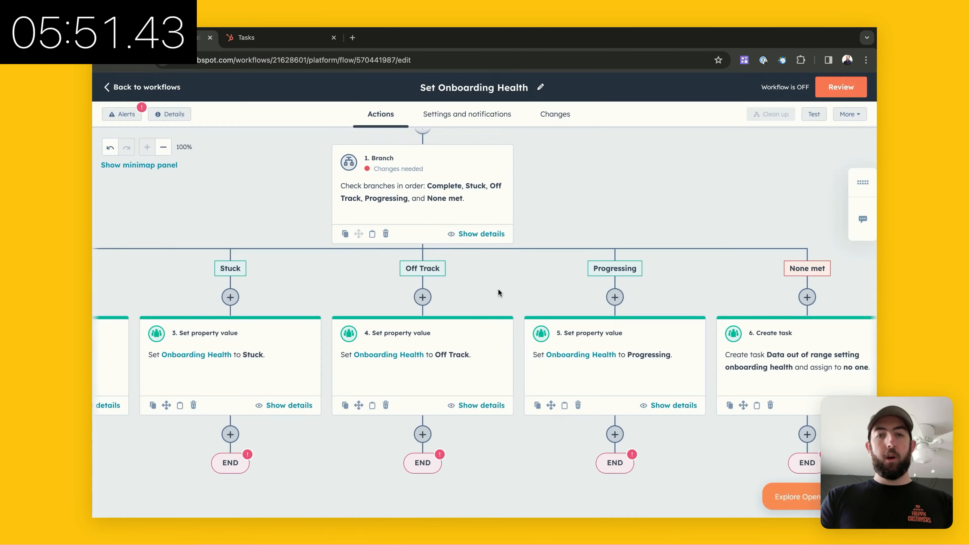
Open the Branch action for editing and start a new filter for the Complete branch.
scroll(480, 305, "up", 5)
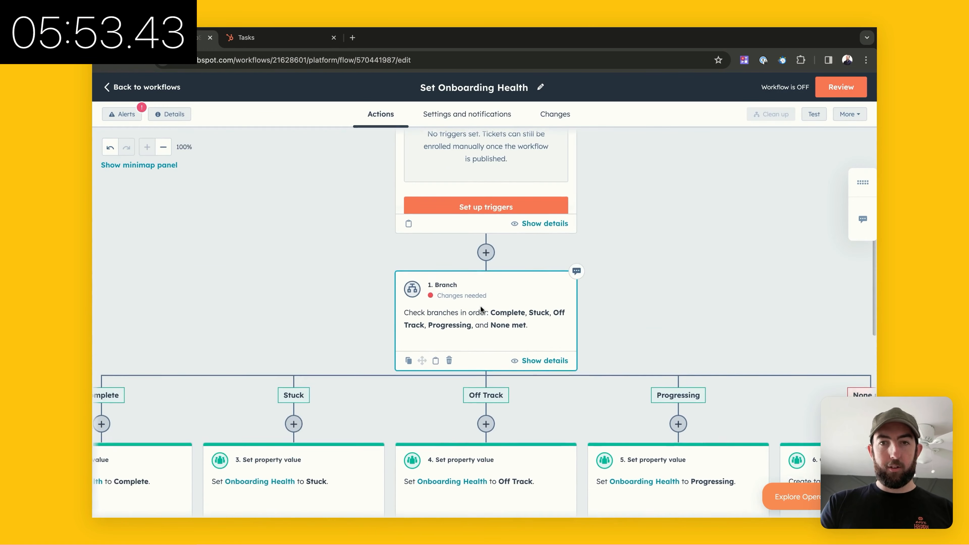
scroll(473, 333, "down", 3)
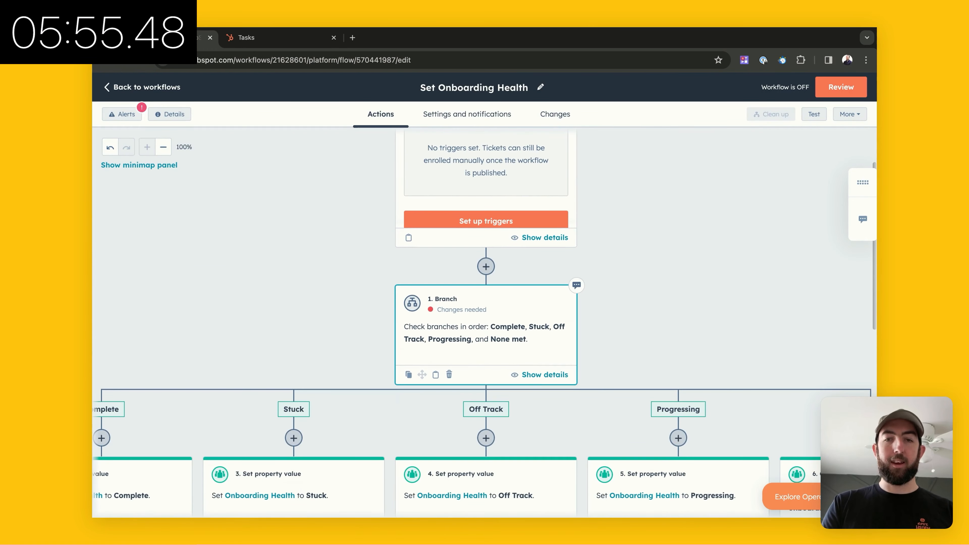
scroll(473, 332, "left", 1)
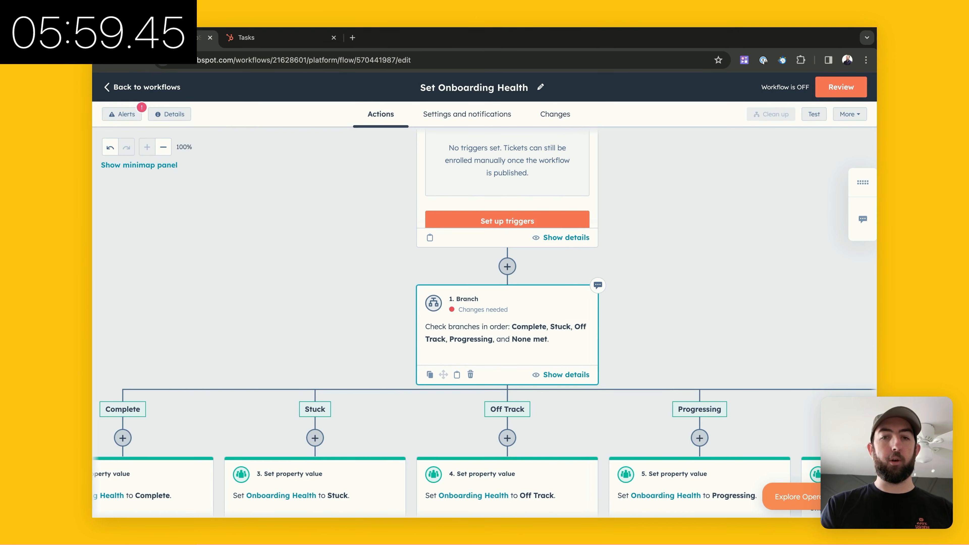
scroll(473, 332, "left", 2)
scroll(473, 333, "down", 1)
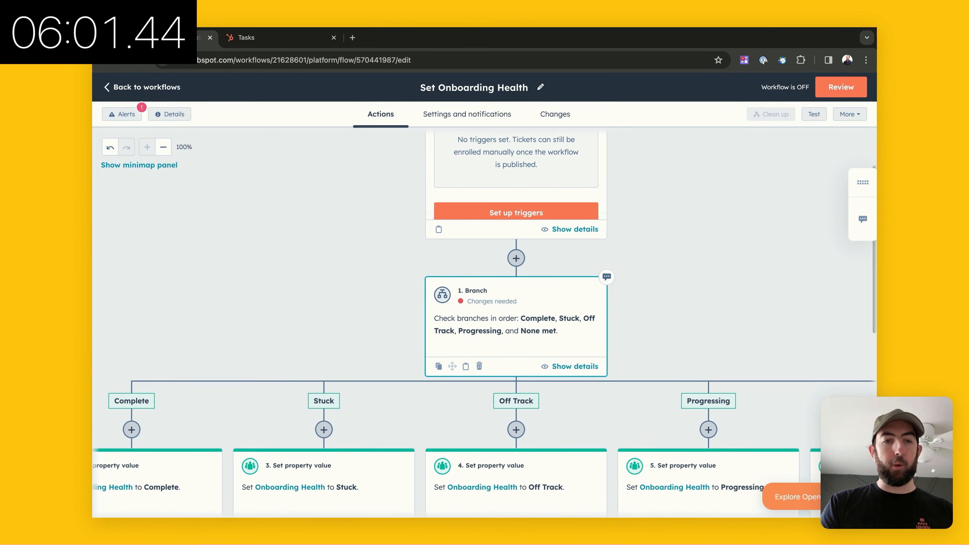
left_click(525, 330)
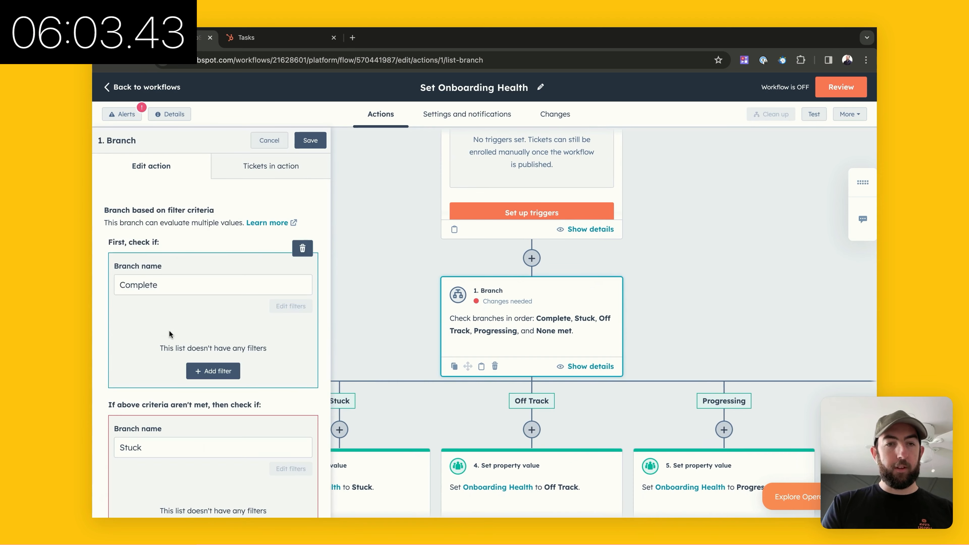
scroll(171, 337, "down", 5)
scroll(170, 340, "up", 7)
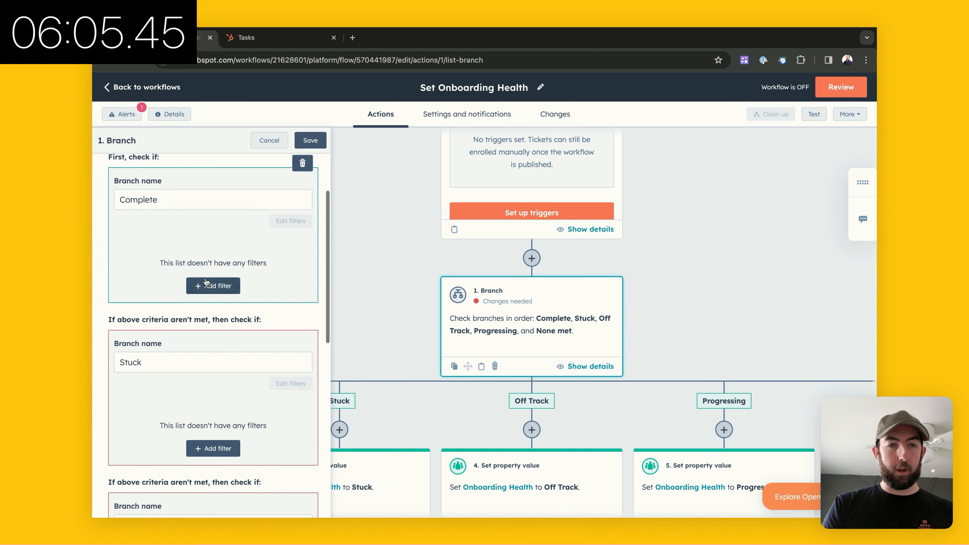
left_click(210, 284)
type("arrows")
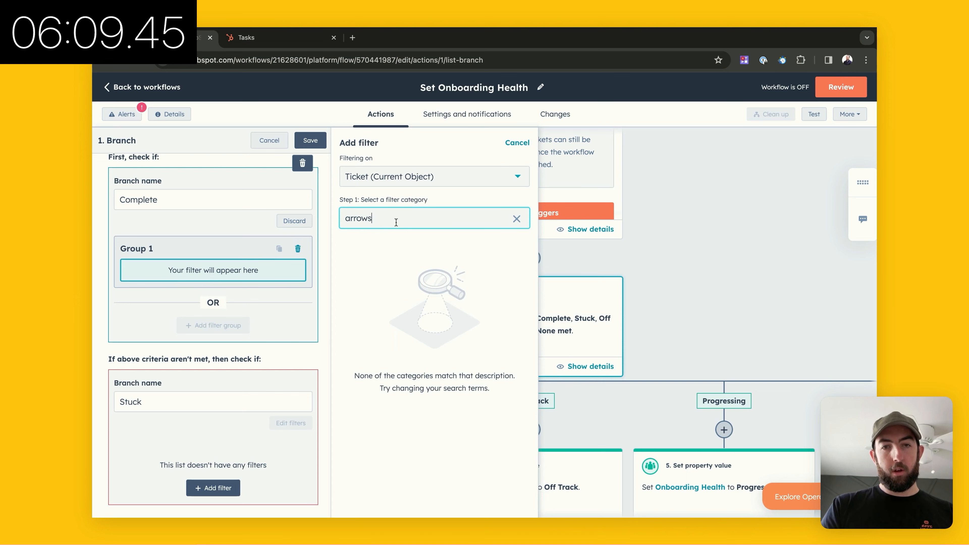
key("BackSpace")
key("BackSpace")
key("BackSpace")
key("BackSpace")
key("BackSpace")
key("BackSpace")
Filter the Complete branch by the ticket property Arrows plan status is equal to any of "complete", and save the branch action.
left_click(379, 268)
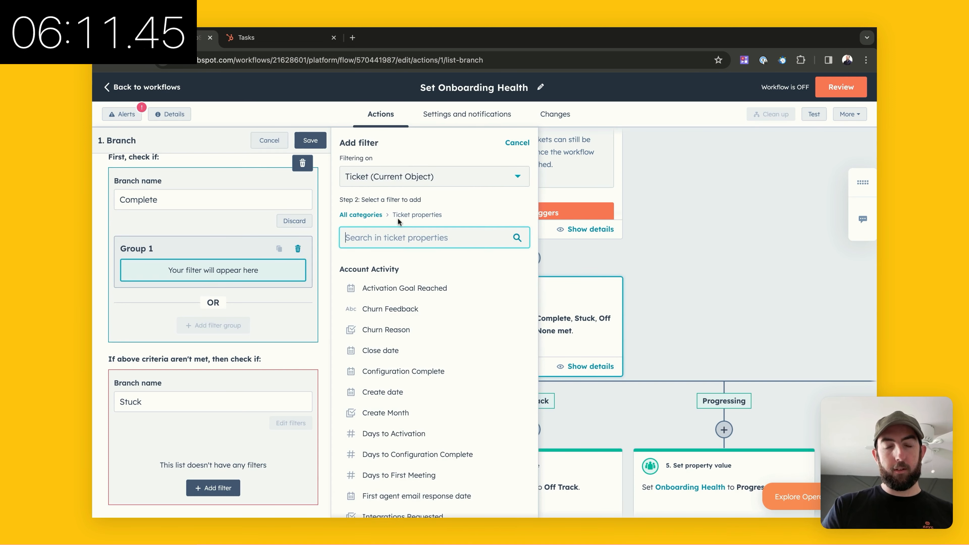
type("arrows")
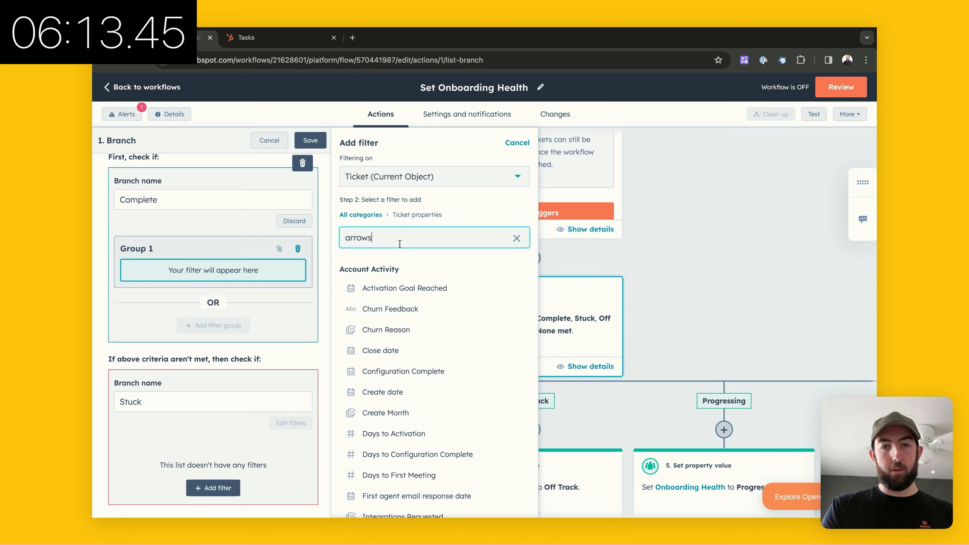
type(" plan")
left_click(404, 370)
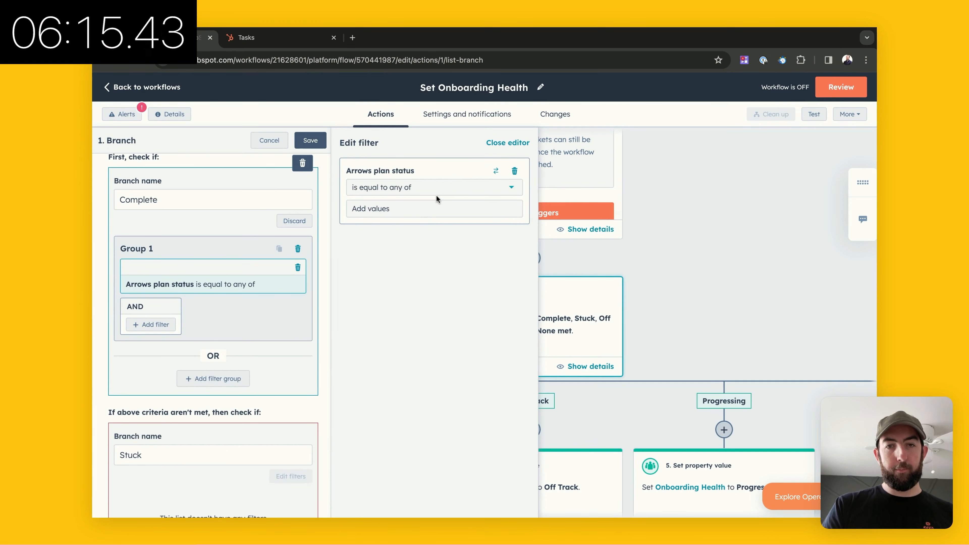
left_click(430, 214)
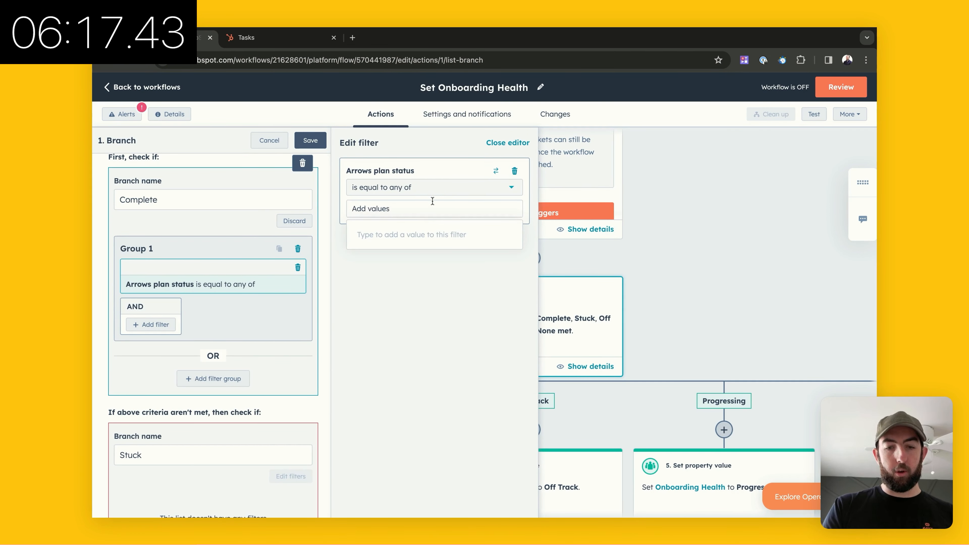
type("complete")
key("Return")
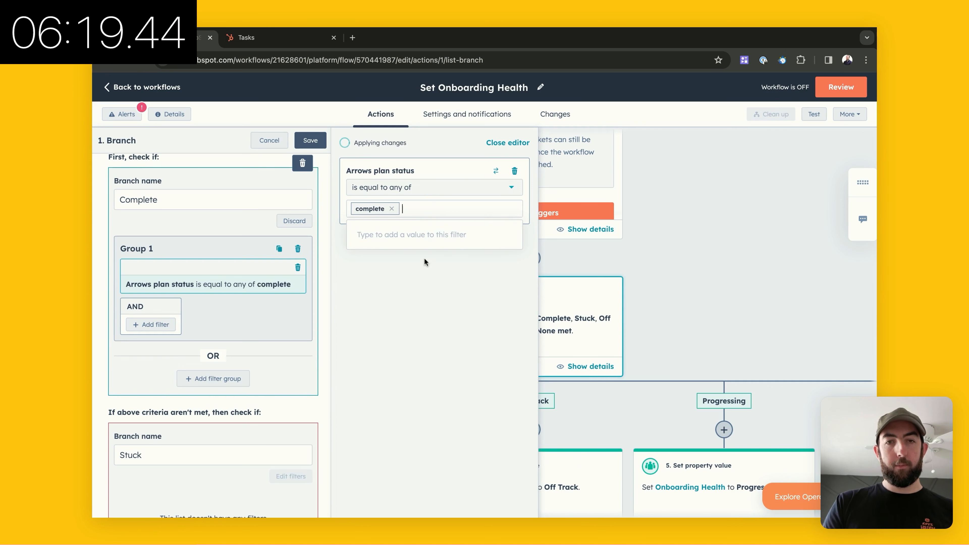
left_click(310, 140)
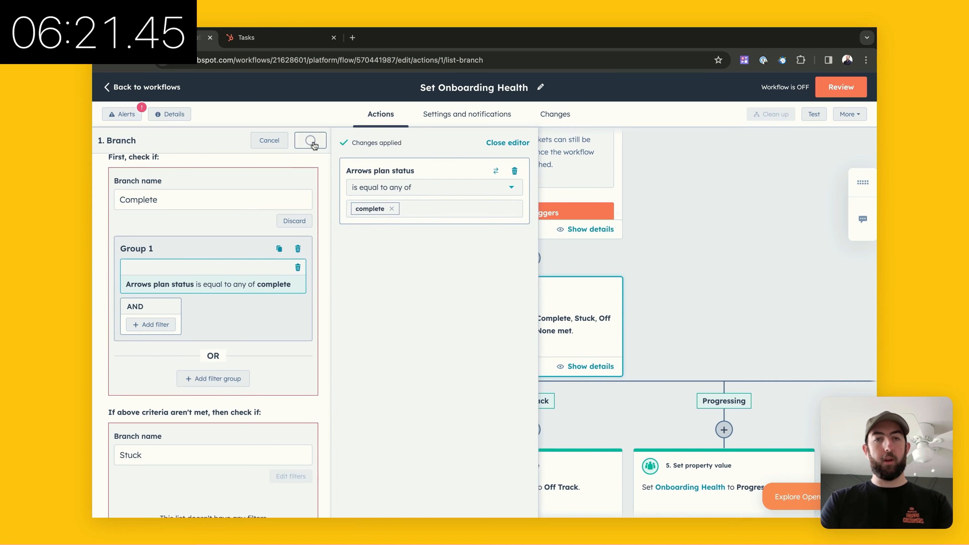
Reopen the Branch action and add a filter on the ticket property Arrows current task due date to the Stuck branch.
scroll(420, 290, "down", 3)
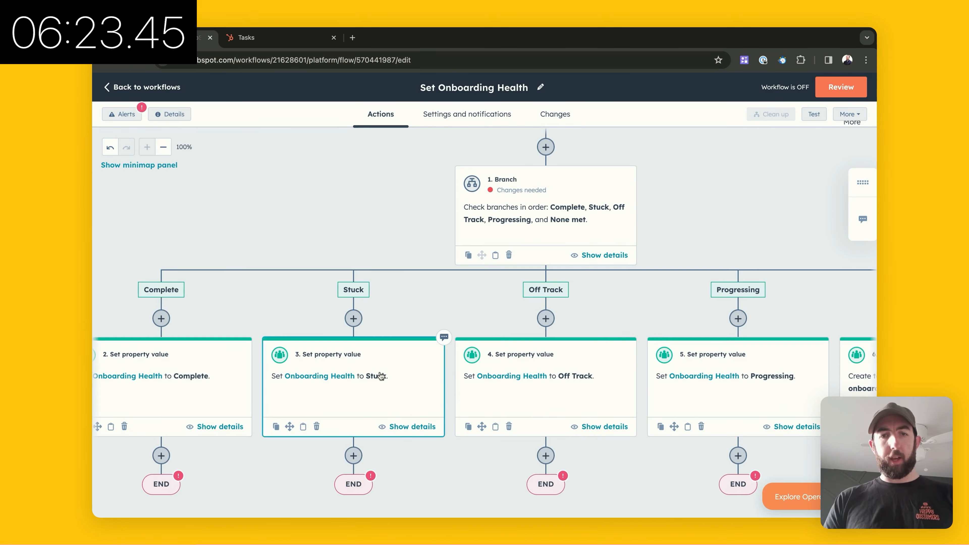
left_click(525, 238)
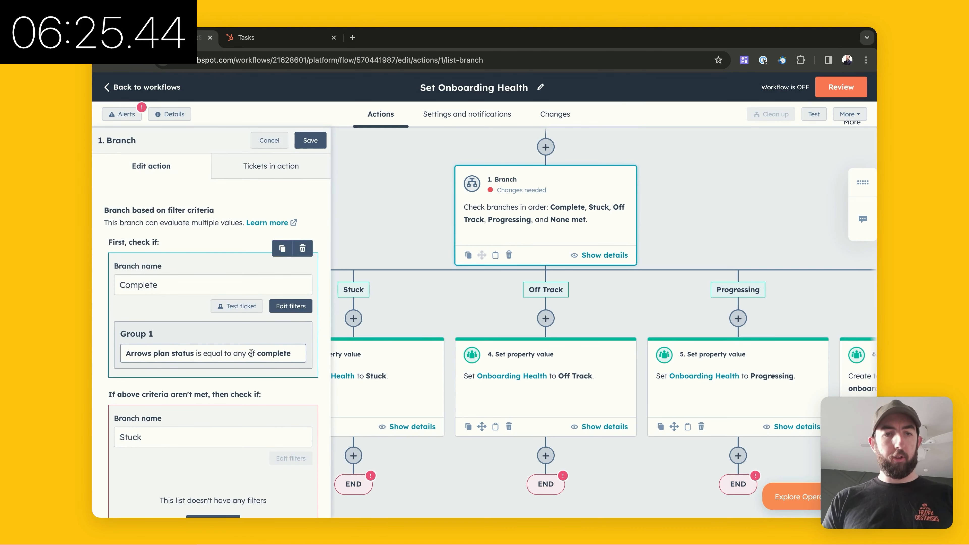
scroll(229, 343, "down", 3)
left_click(229, 408)
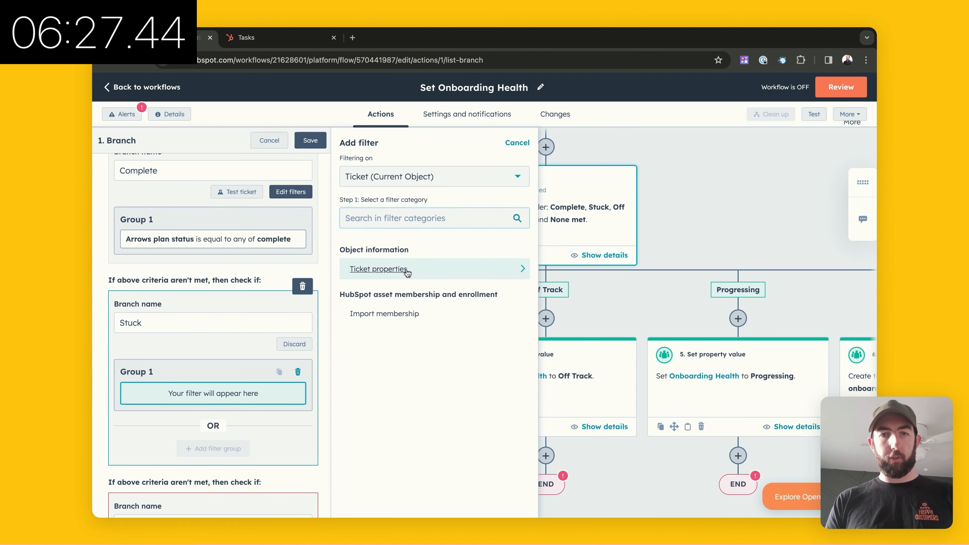
left_click(397, 268)
type("due")
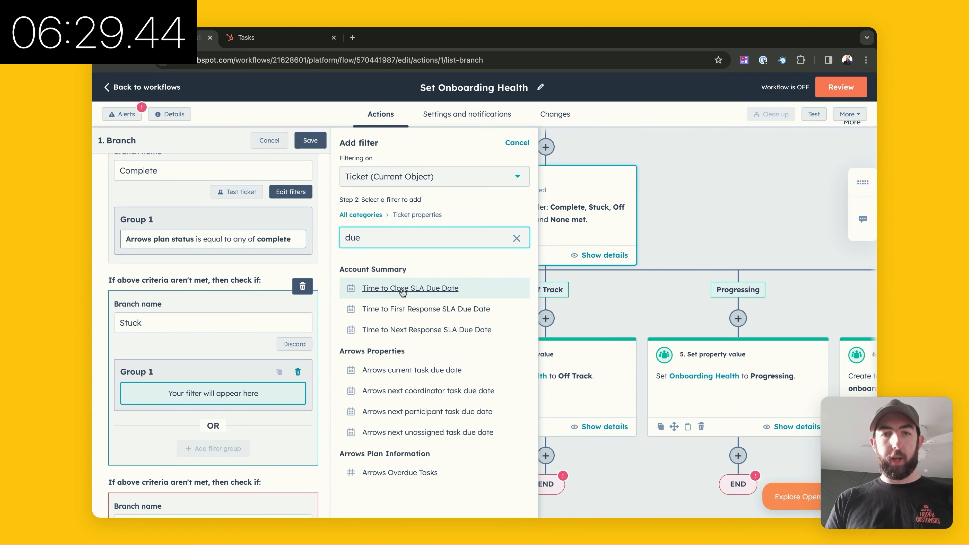
left_click(416, 376)
Set the Stuck branch's due date filter to is more than 7 days ago.
left_click(421, 197)
scroll(413, 302, "down", 2)
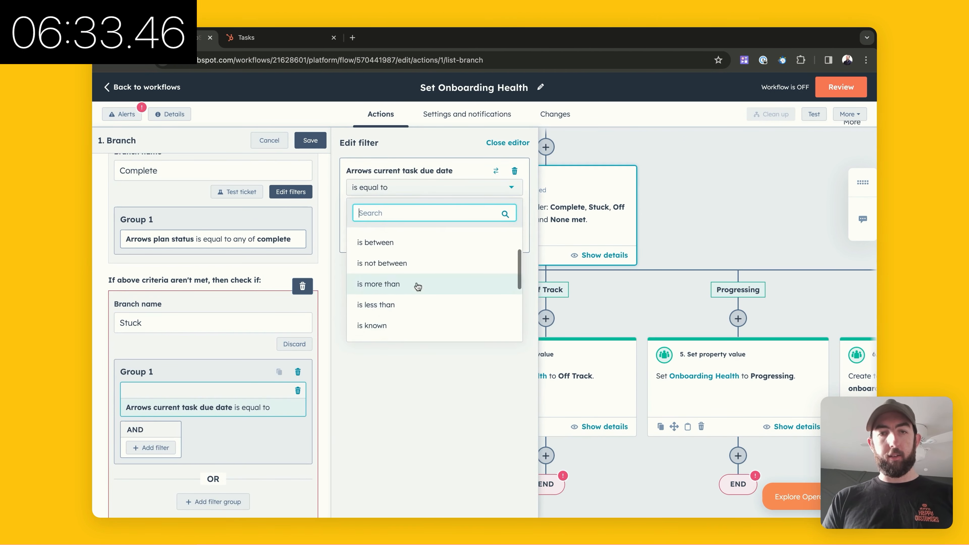
left_click(415, 283)
left_click(439, 212)
key("BackSpace")
type("7")
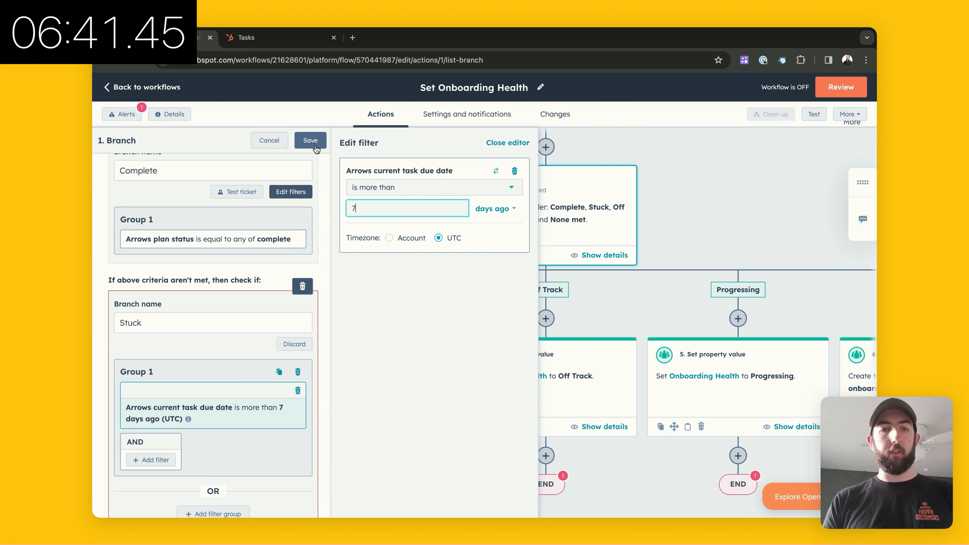
Add a filter to the Off Track branch on the ticket property Arrows Overdue Tasks is greater than or equal to 1.
scroll(256, 327, "down", 4)
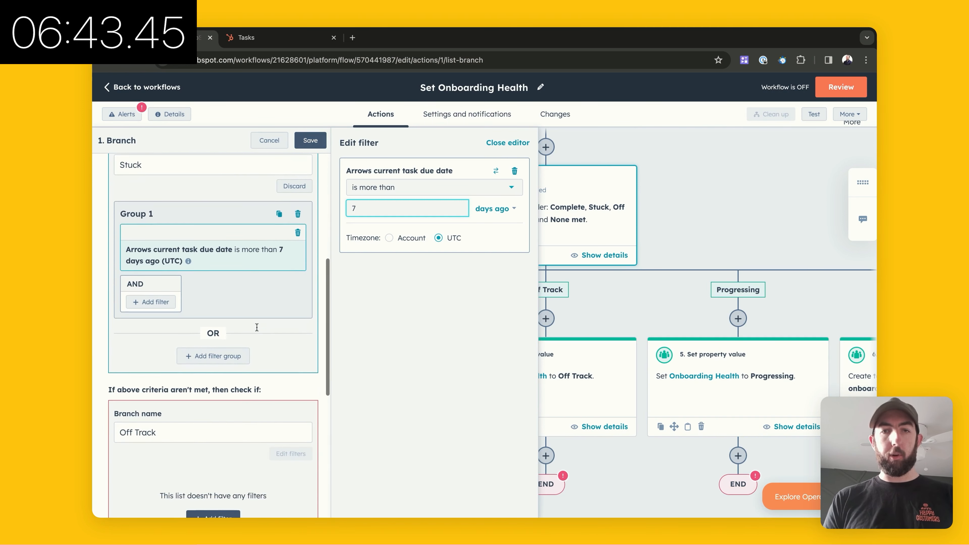
scroll(256, 327, "down", 3)
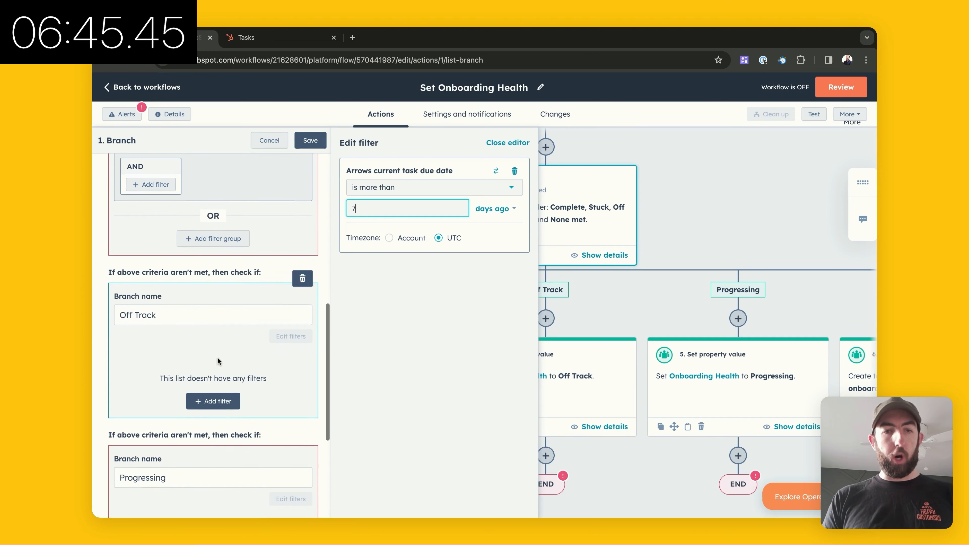
left_click(219, 400)
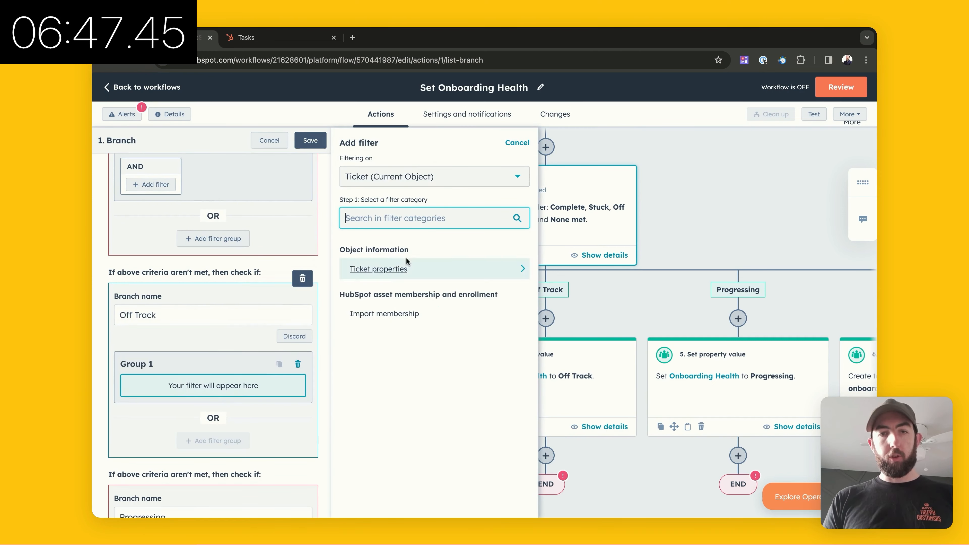
left_click(406, 268)
type("overd")
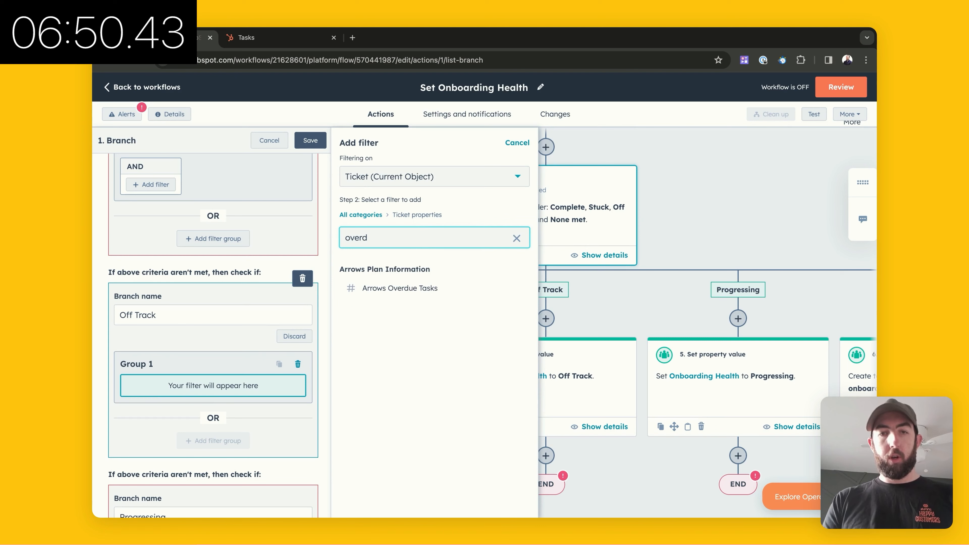
left_click(458, 286)
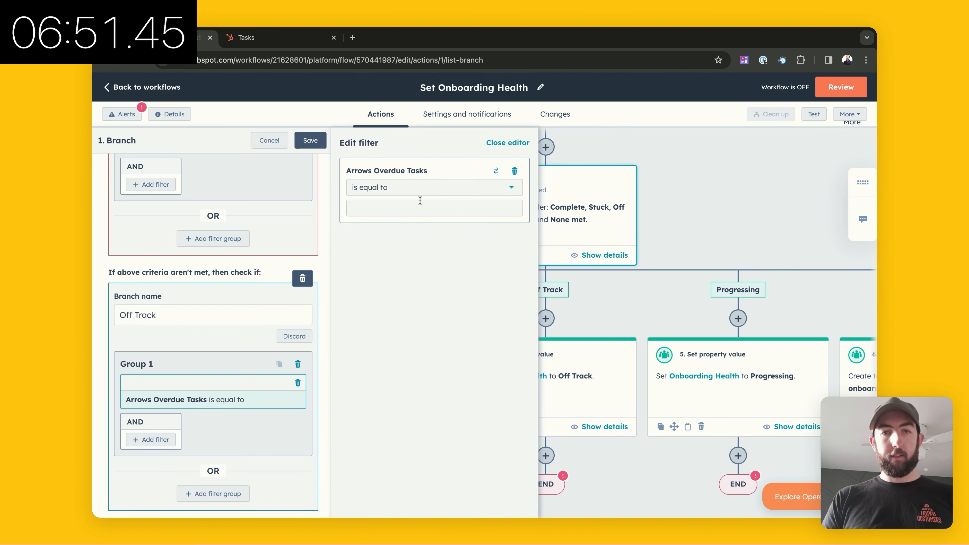
left_click(420, 188)
scroll(401, 316, "down", 1)
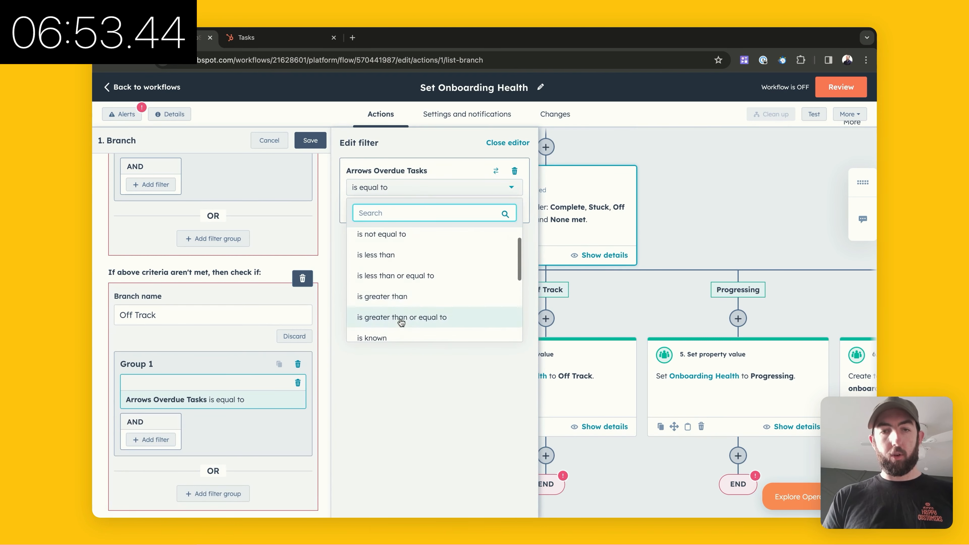
left_click(401, 317)
type("1")
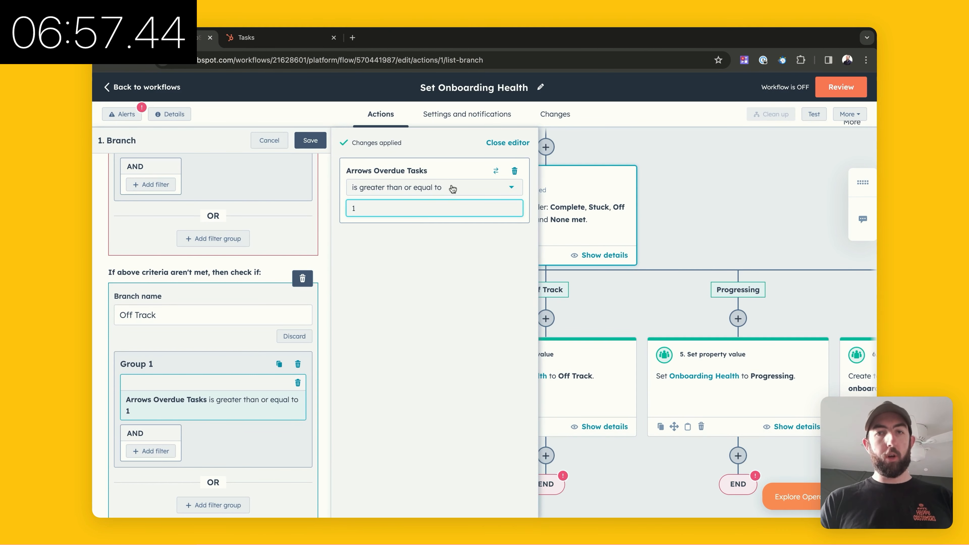
Add an AND filter to the Off Track branch on Arrows current task due date is less than 7 days ago.
left_click(168, 451)
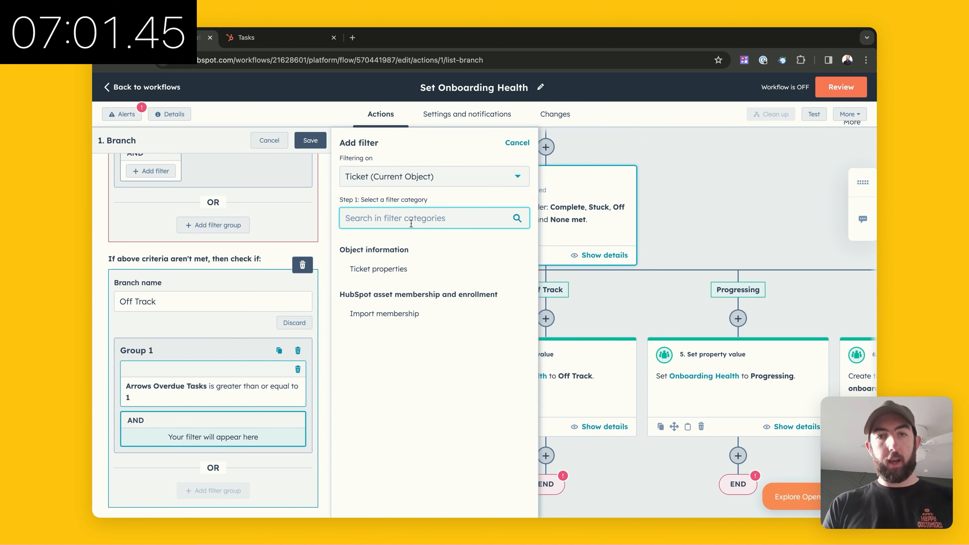
left_click(378, 268)
type("due dat")
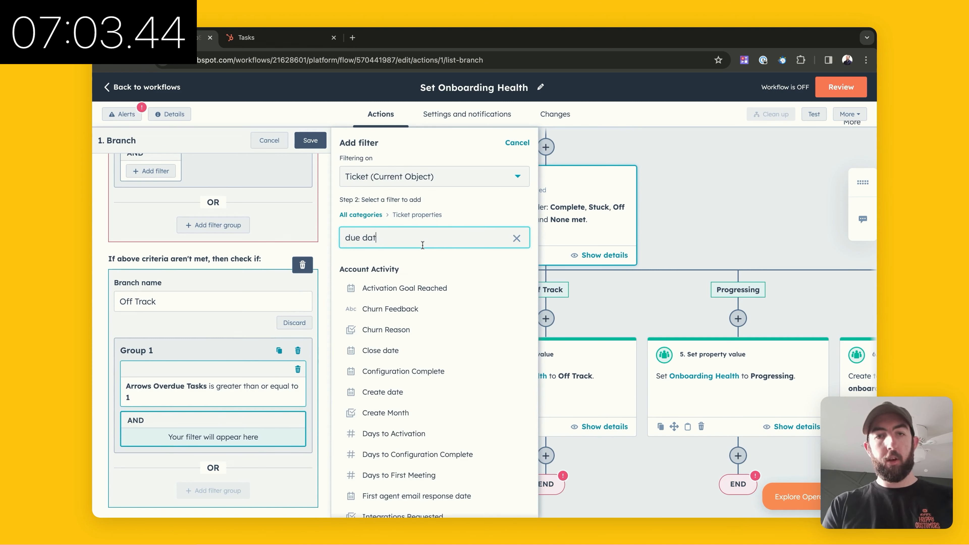
type("e")
left_click(410, 370)
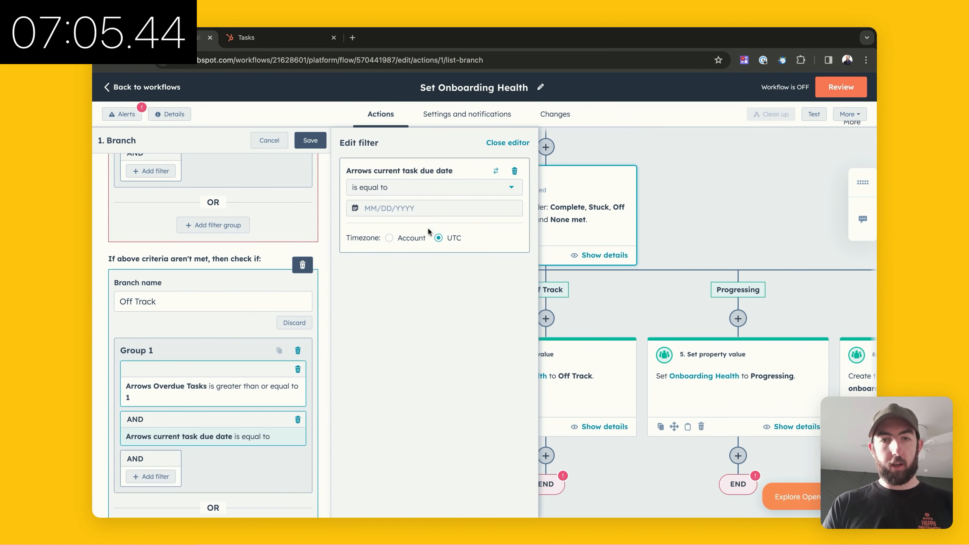
left_click(426, 191)
scroll(422, 277, "down", 3)
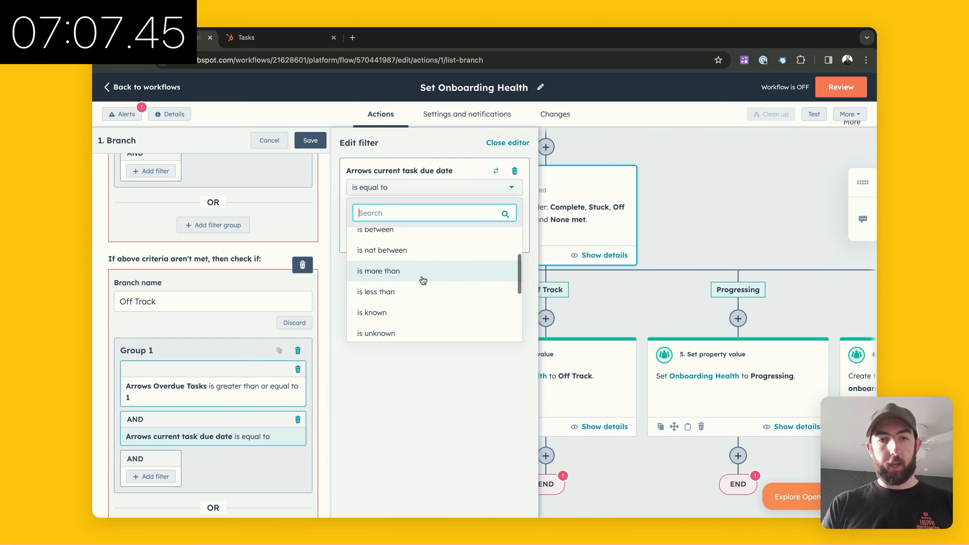
left_click(422, 297)
left_click(426, 209)
key("BackSpace")
type("7")
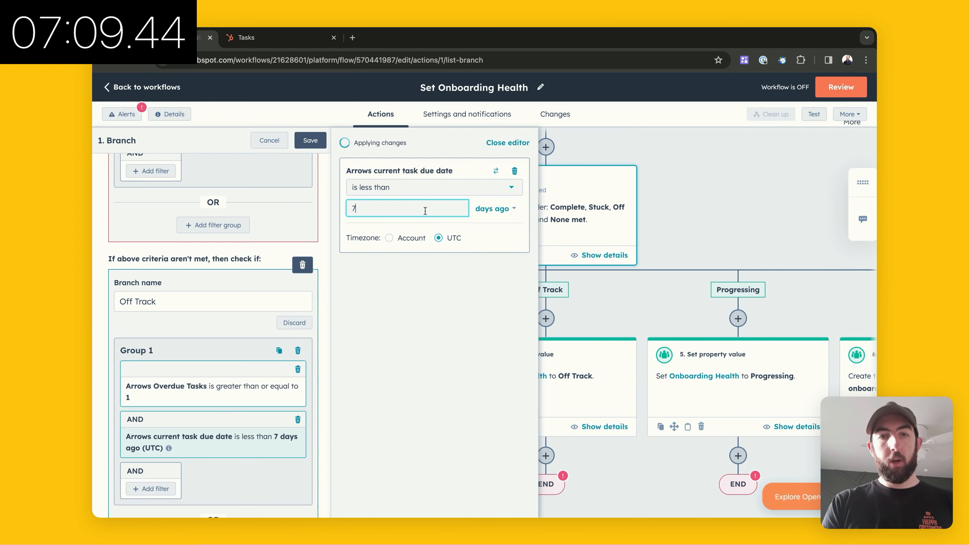
Add a filter to the Progressing branch on the ticket property Arrows Overdue Tasks is equal to 0.
scroll(259, 336, "down", 2)
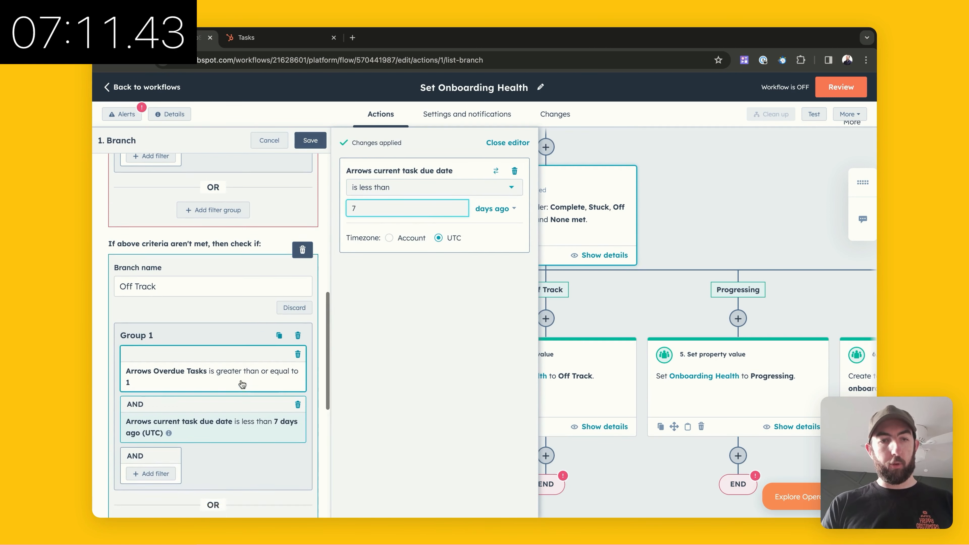
scroll(242, 383, "down", 8)
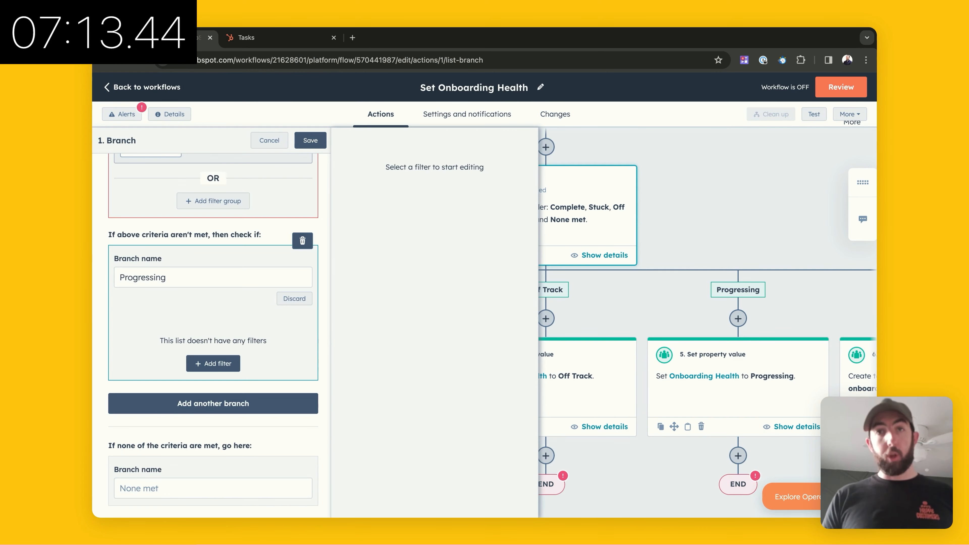
left_click(214, 364)
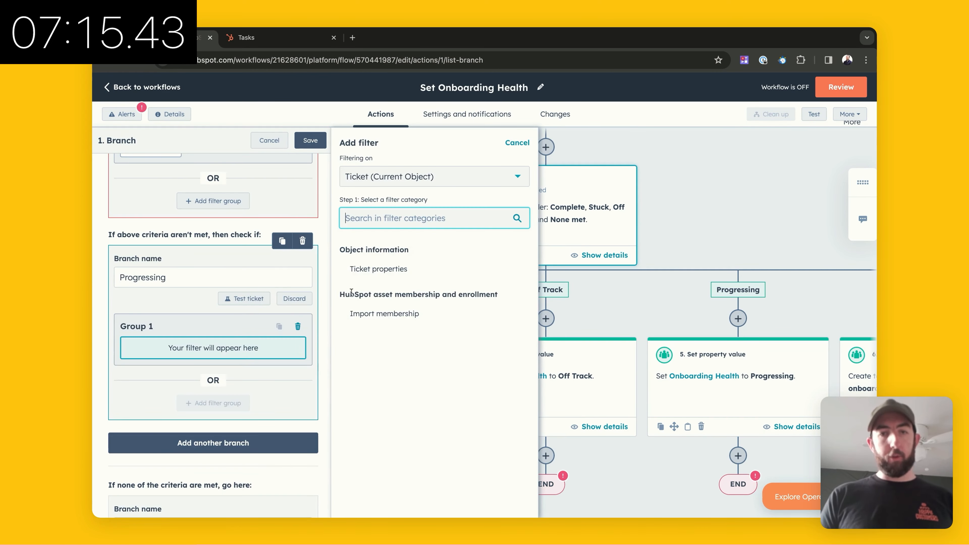
left_click(385, 269)
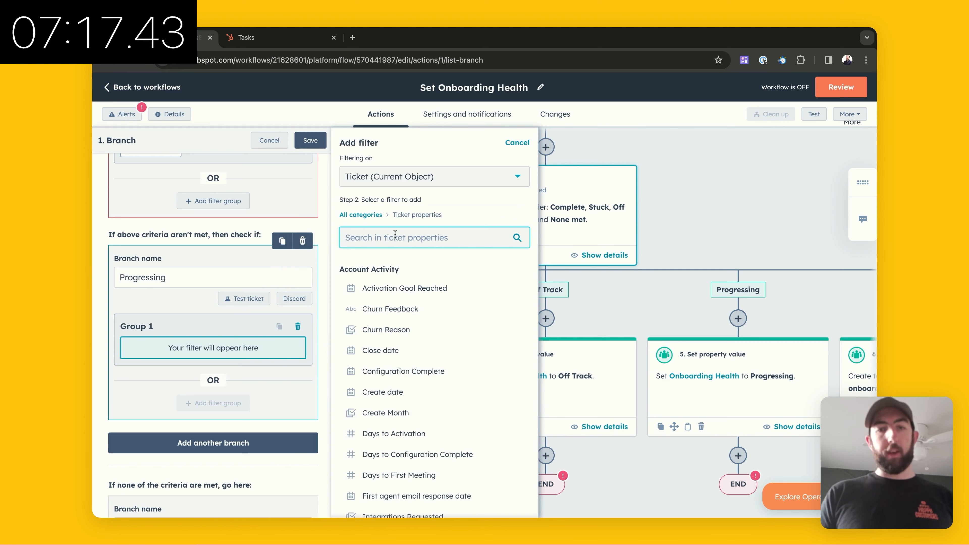
type("overdu")
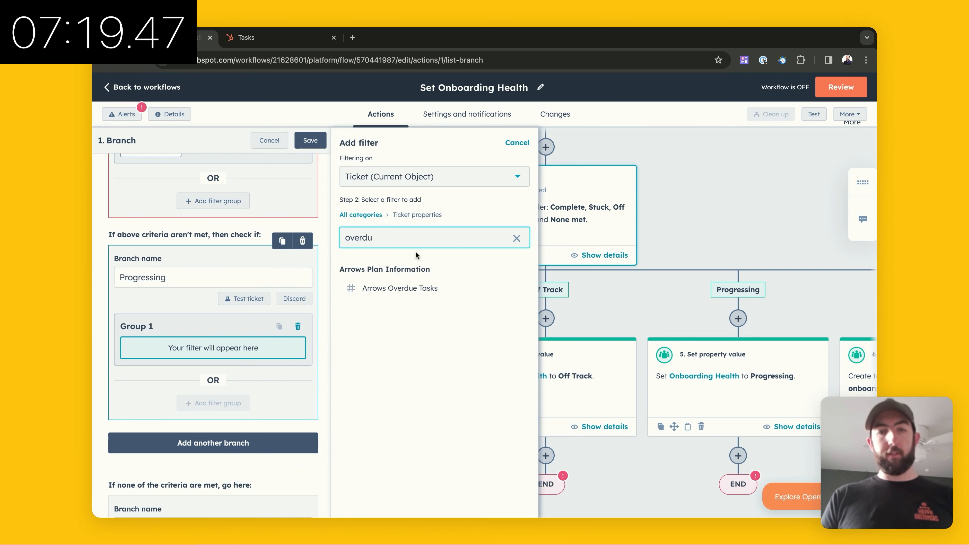
left_click(414, 289)
left_click(412, 210)
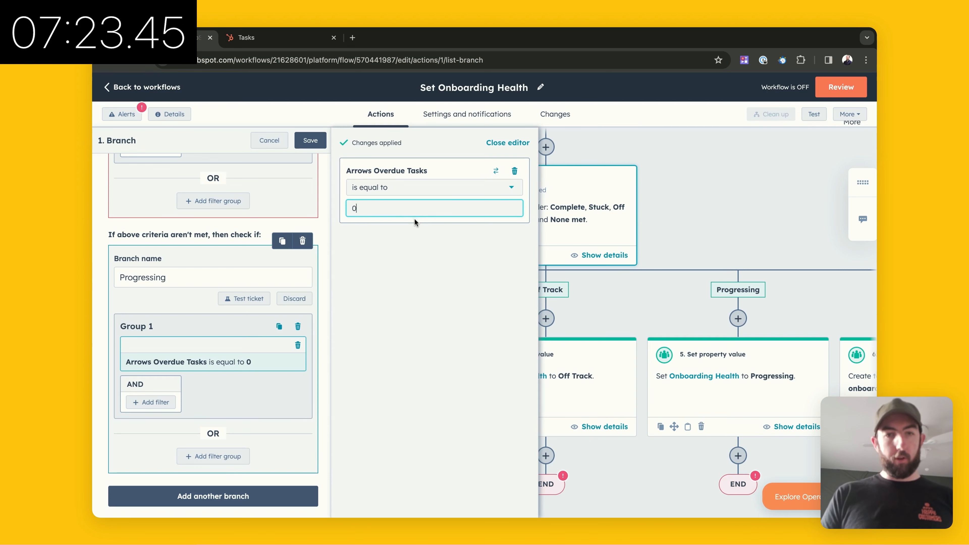
Add an OR filter group to the Progressing branch with Arrows Overdue Tasks is unknown, and save the branch action.
left_click(216, 456)
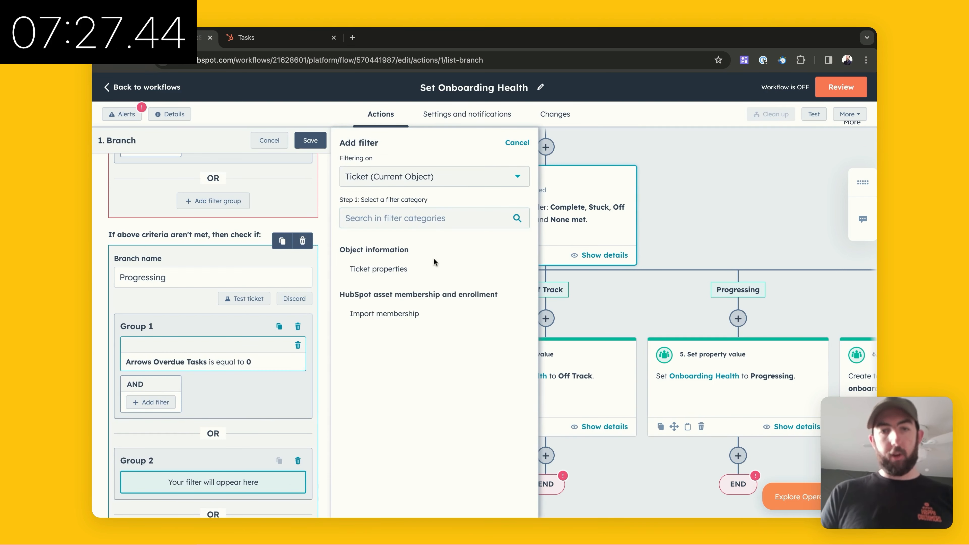
left_click(434, 269)
type("overd")
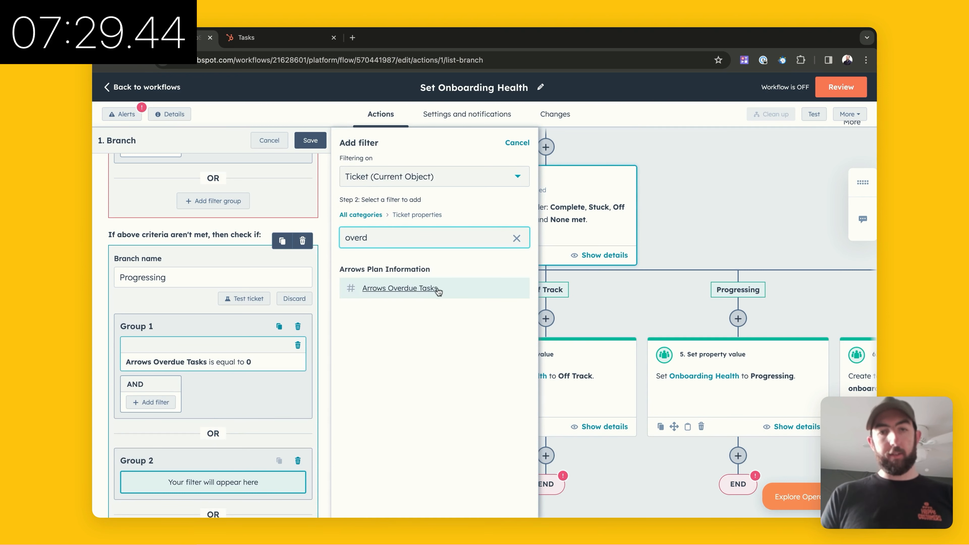
left_click(435, 289)
left_click(415, 192)
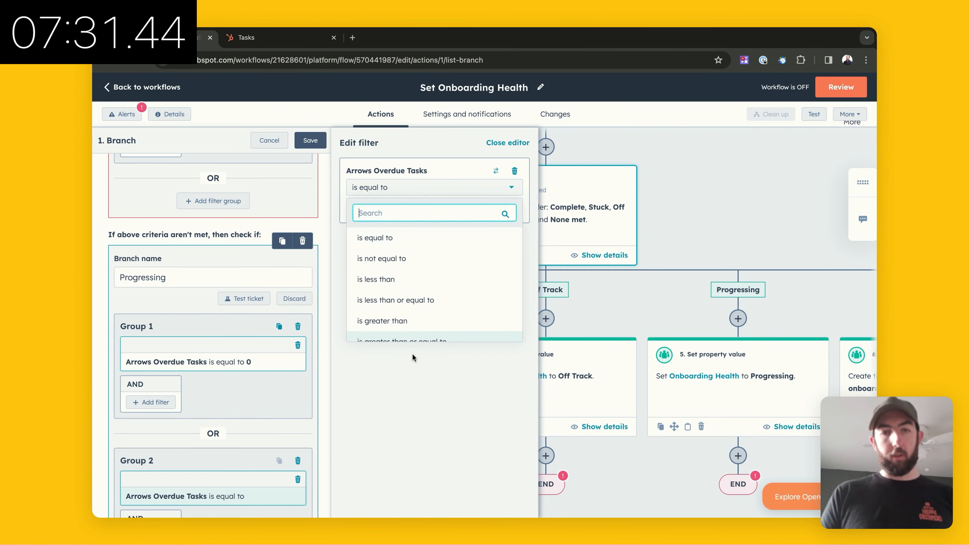
scroll(423, 317, "down", 2)
left_click(424, 302)
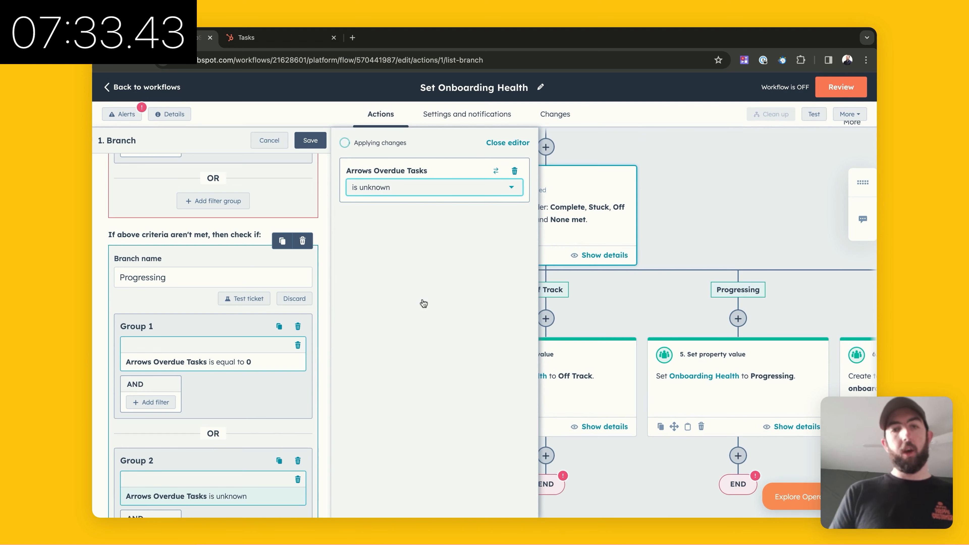
left_click(310, 140)
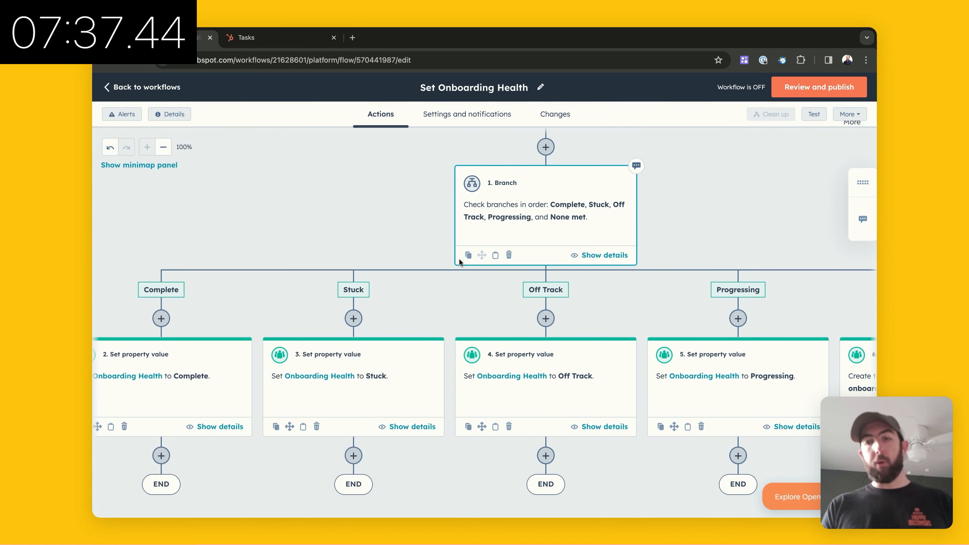
Review the workflow's branches, the action under each one, and the ticket enrollment trigger above them.
scroll(469, 274, "left", 2)
scroll(469, 276, "down", 1)
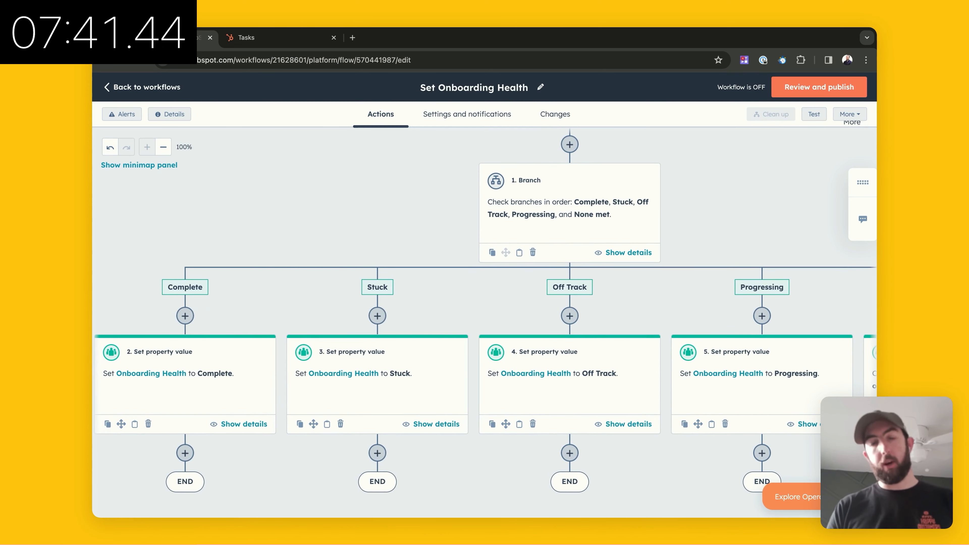
scroll(338, 342, "right", 3)
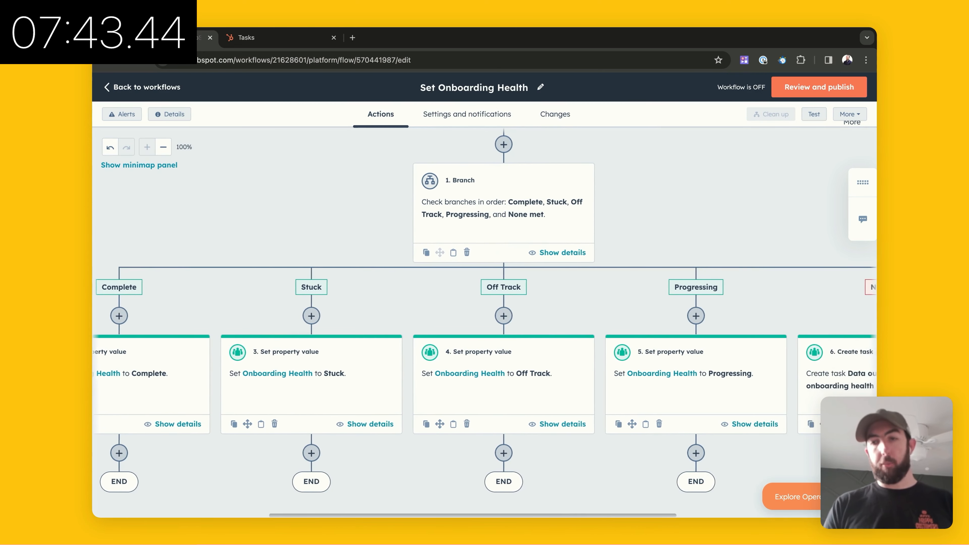
scroll(338, 342, "left", 5)
scroll(424, 396, "right", 4)
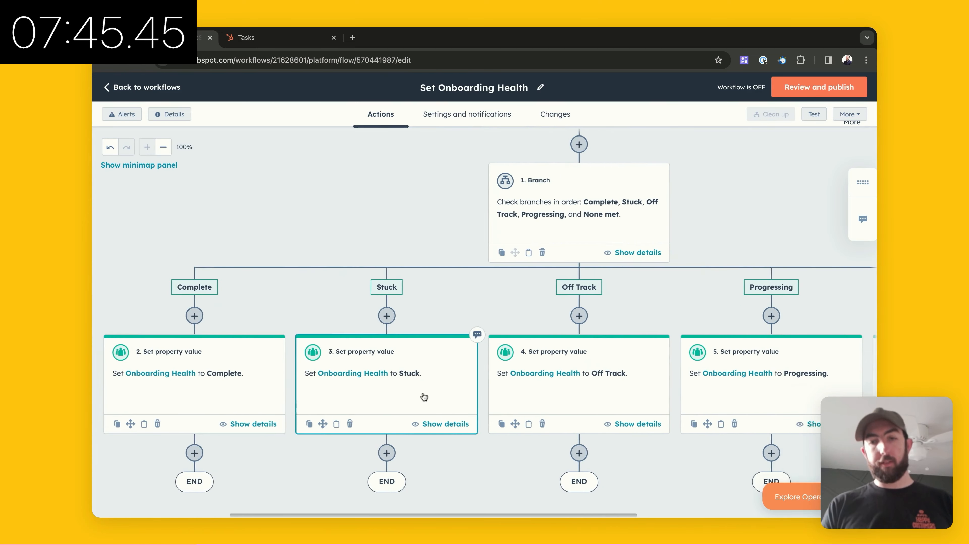
scroll(699, 381, "right", 4)
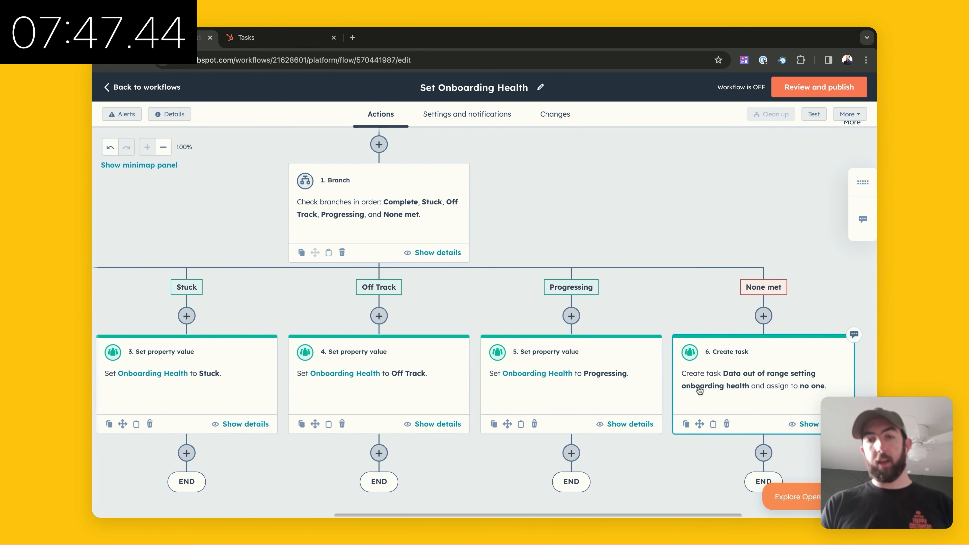
scroll(667, 324, "up", 1)
scroll(658, 302, "up", 5)
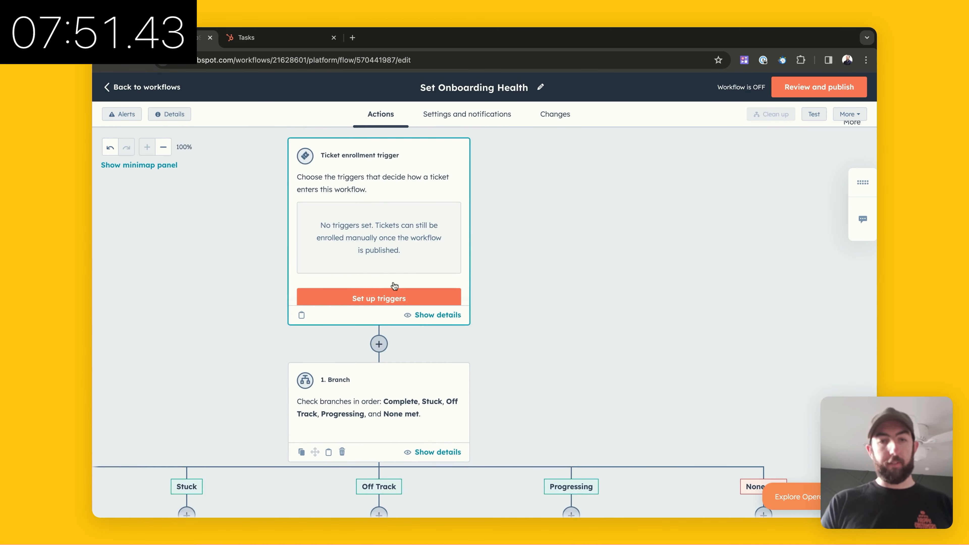
scroll(378, 415, "down", 1)
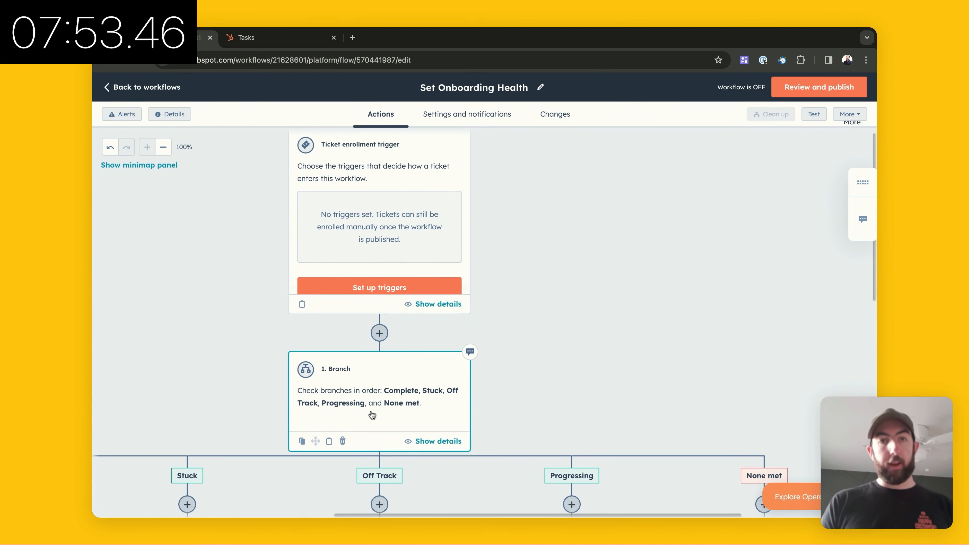
Set up a filter-criteria enrollment trigger on the ticket property Arrows plan status is known.
left_click(405, 285)
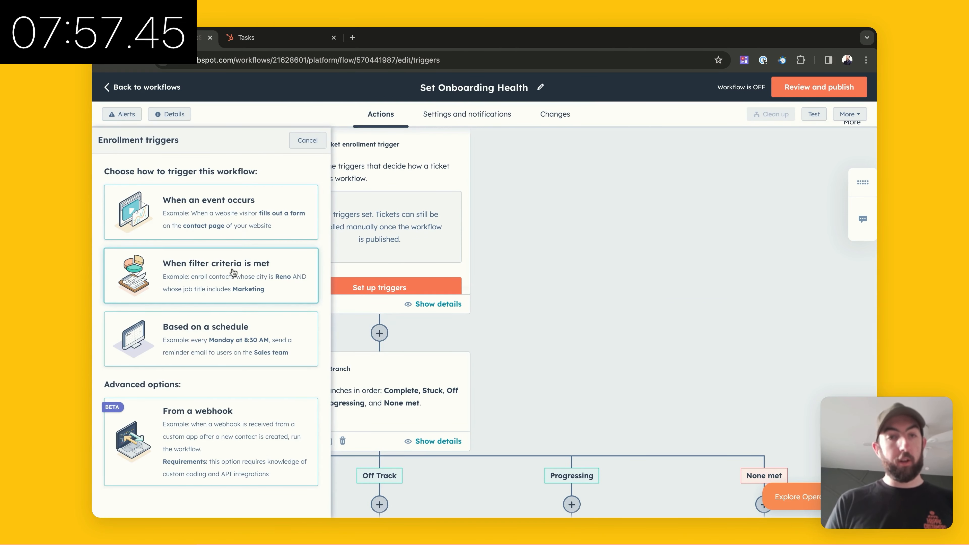
left_click(225, 280)
left_click(375, 268)
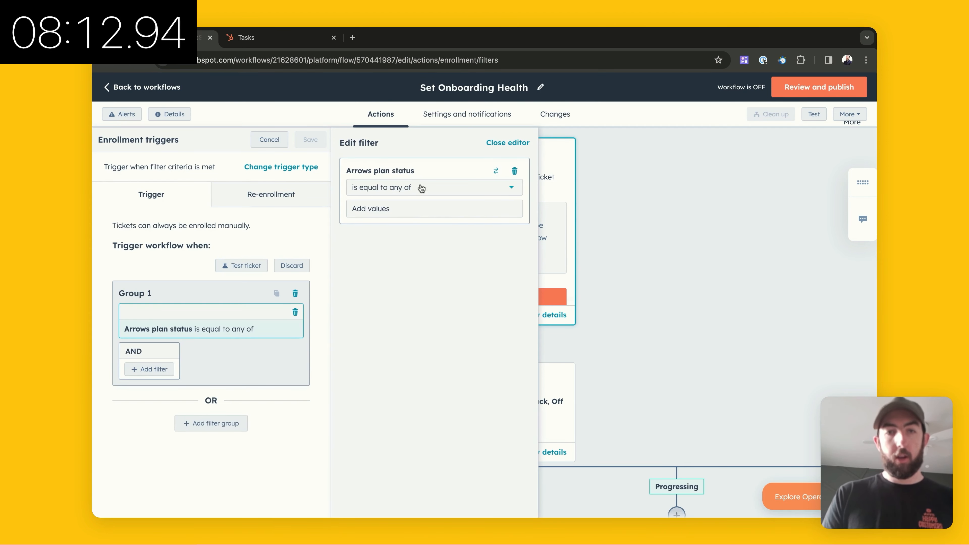
left_click(421, 187)
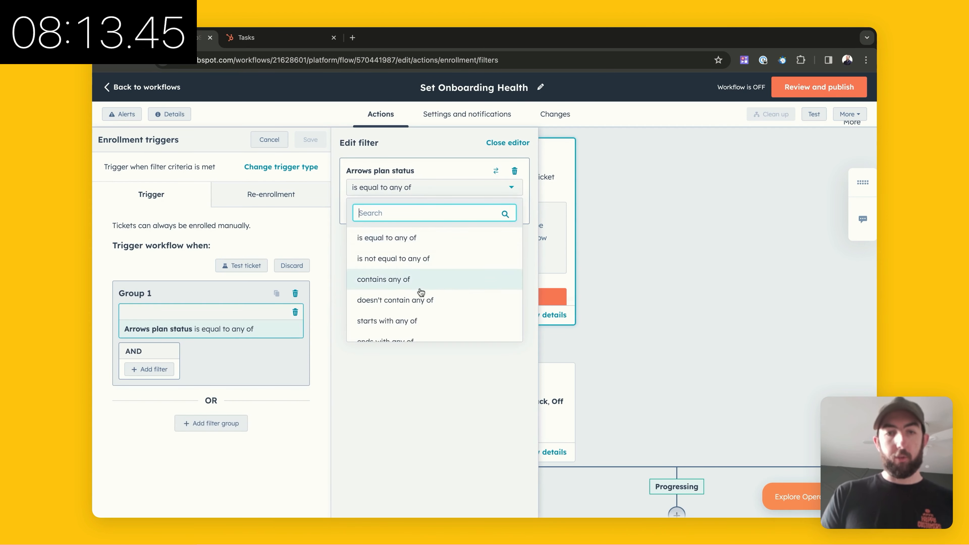
scroll(421, 292, "down", 3)
left_click(416, 275)
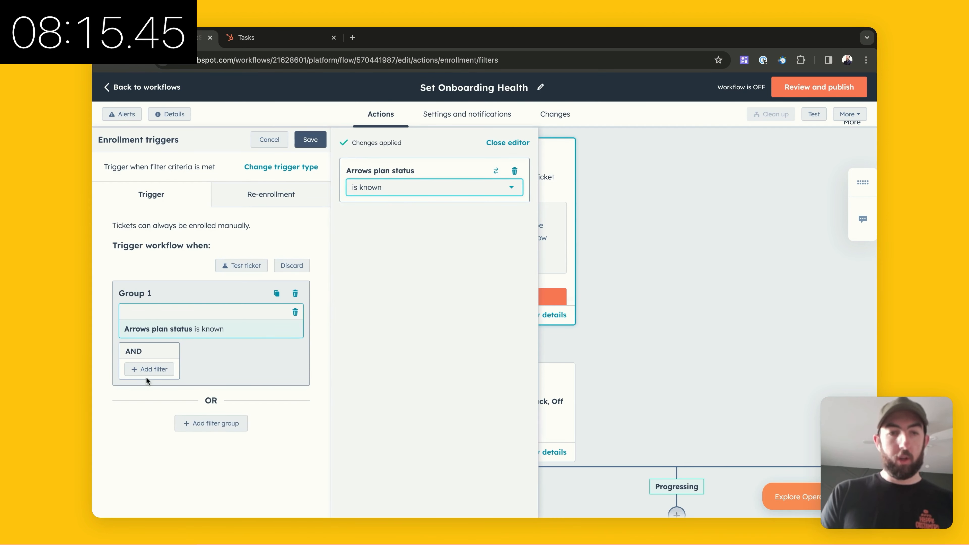
Add an OR filter group to the enrollment trigger with the ticket property Arrows Overdue Tasks is known.
left_click(211, 423)
type("me")
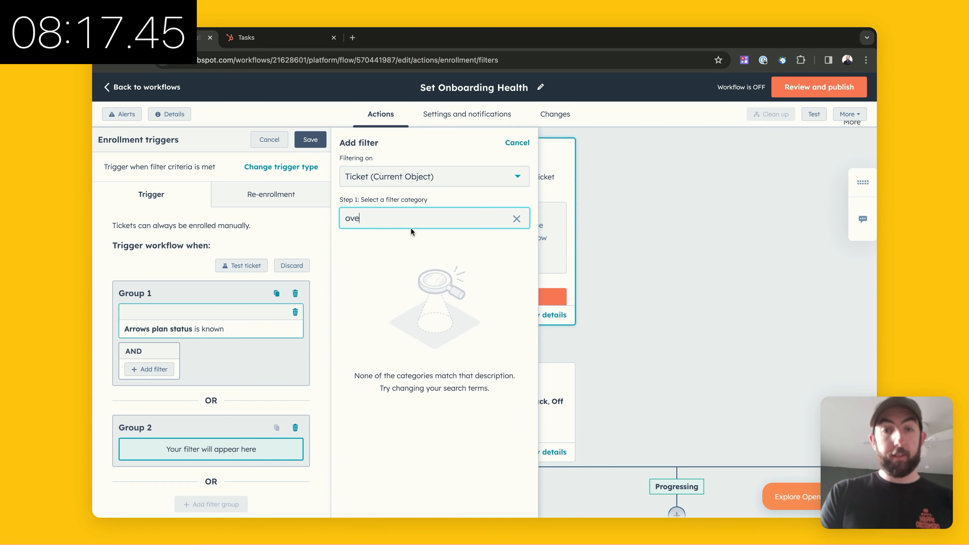
key("BackSpace")
key("BackSpace")
left_click(448, 269)
type("o")
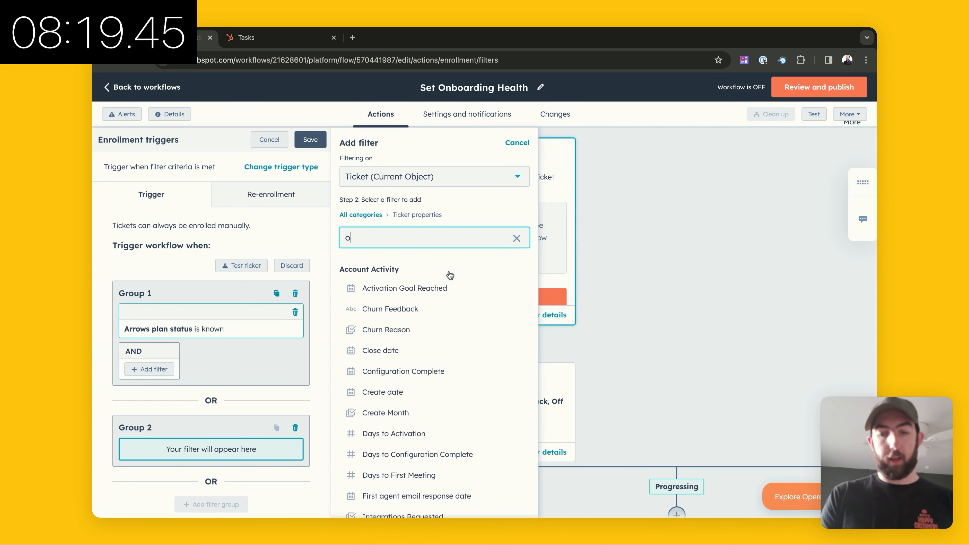
type("verdue")
left_click(436, 293)
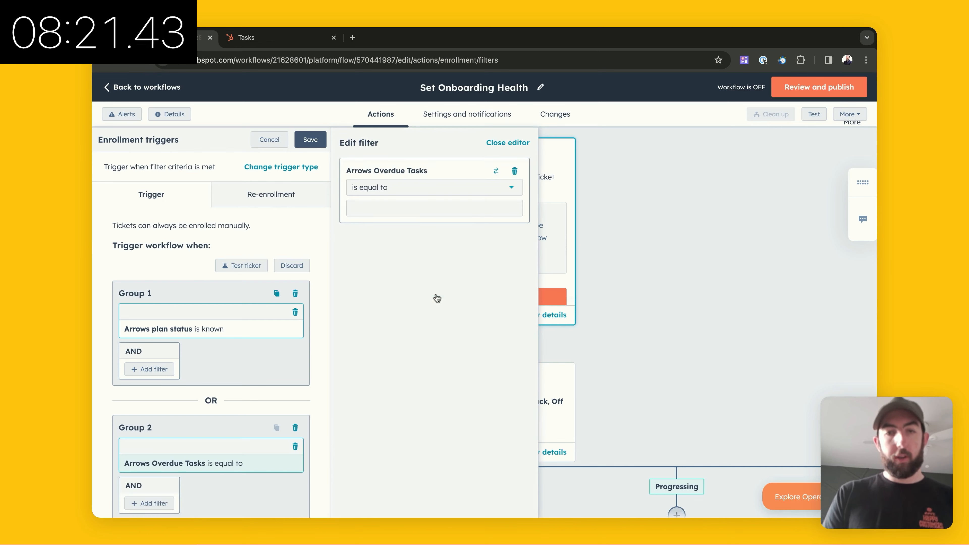
left_click(405, 191)
scroll(402, 284, "down", 3)
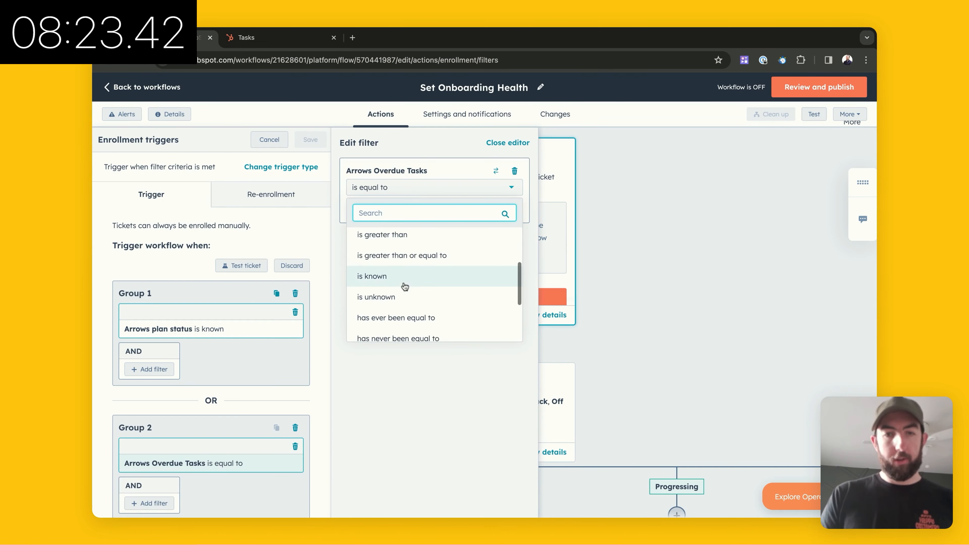
left_click(402, 282)
Add a third OR filter group with the ticket property Arrows current task due date is known, and save the enrollment triggers.
scroll(223, 393, "down", 3)
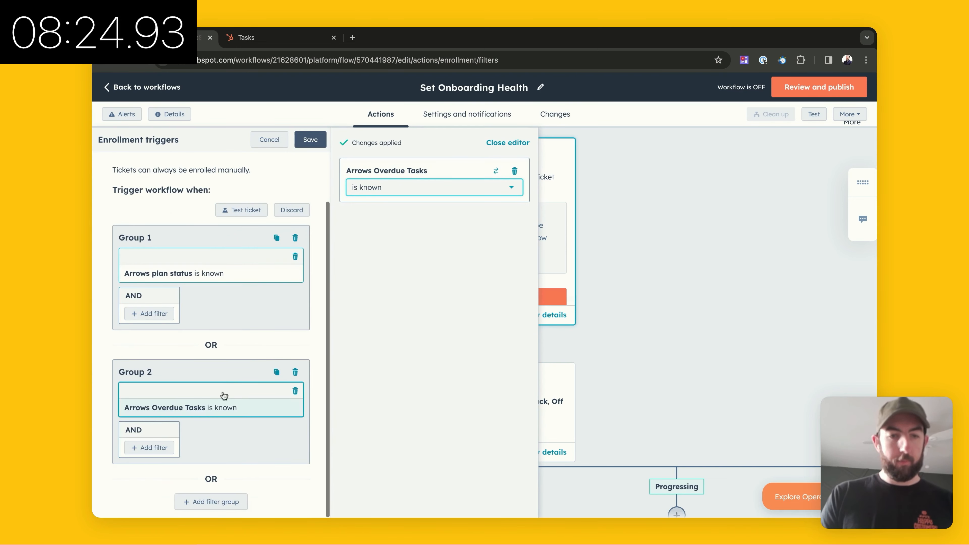
left_click(222, 499)
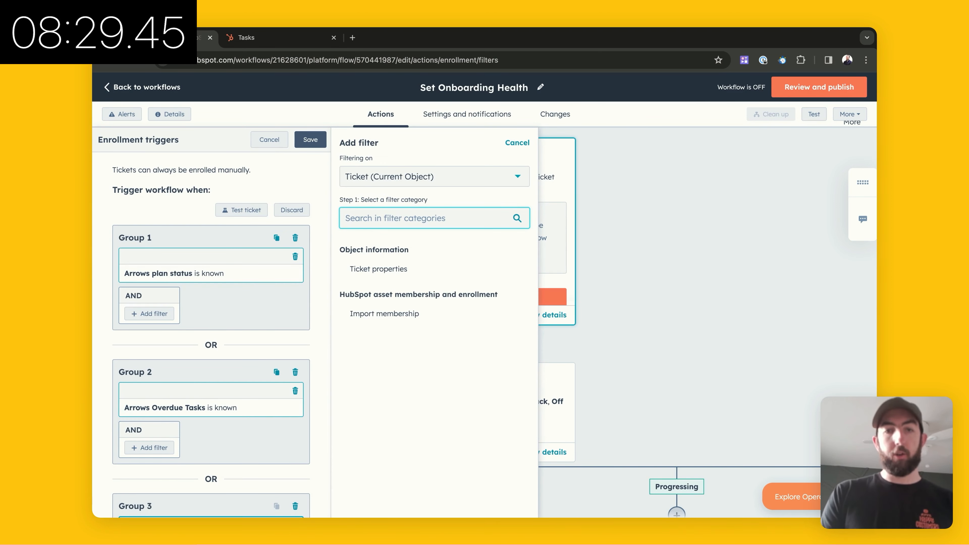
left_click(460, 270)
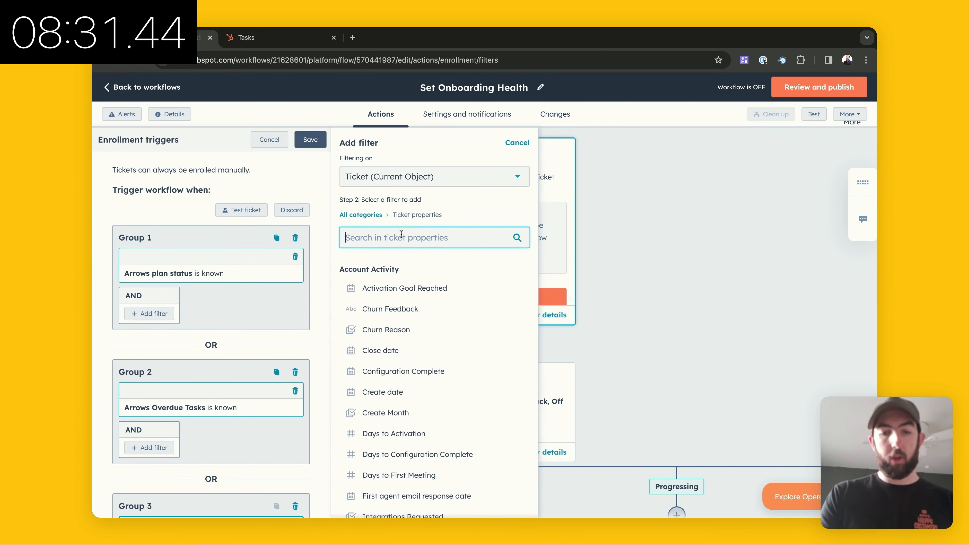
type("task")
scroll(428, 354, "down", 2)
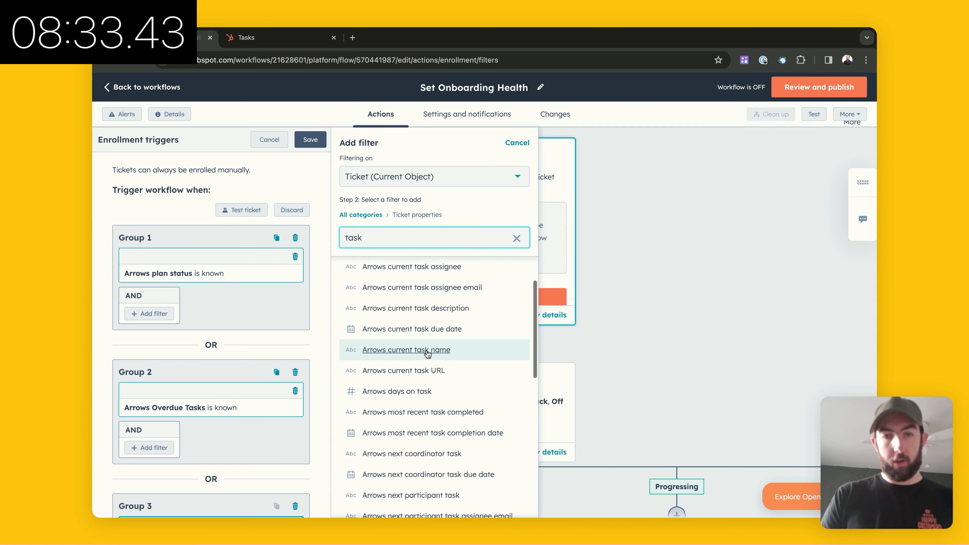
left_click(432, 328)
left_click(403, 187)
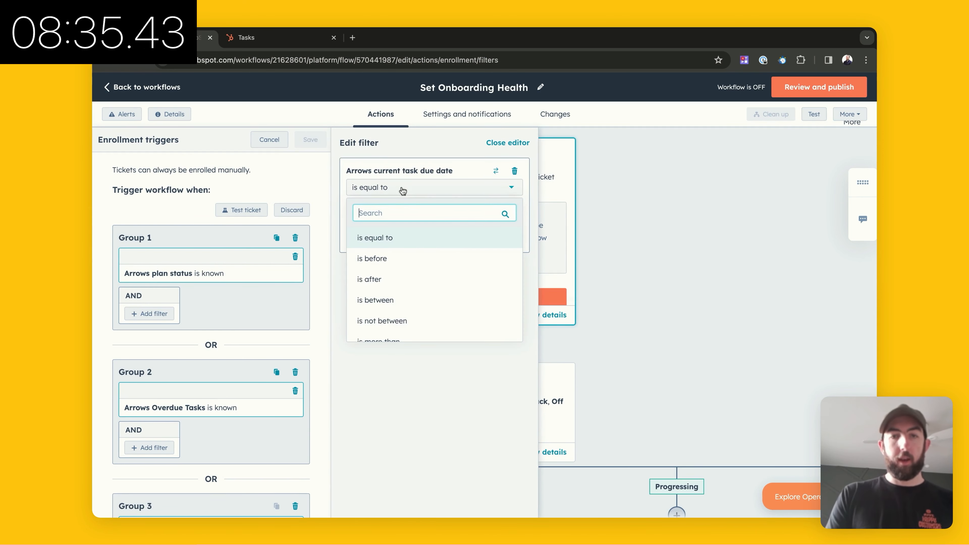
scroll(402, 279, "down", 5)
left_click(401, 294)
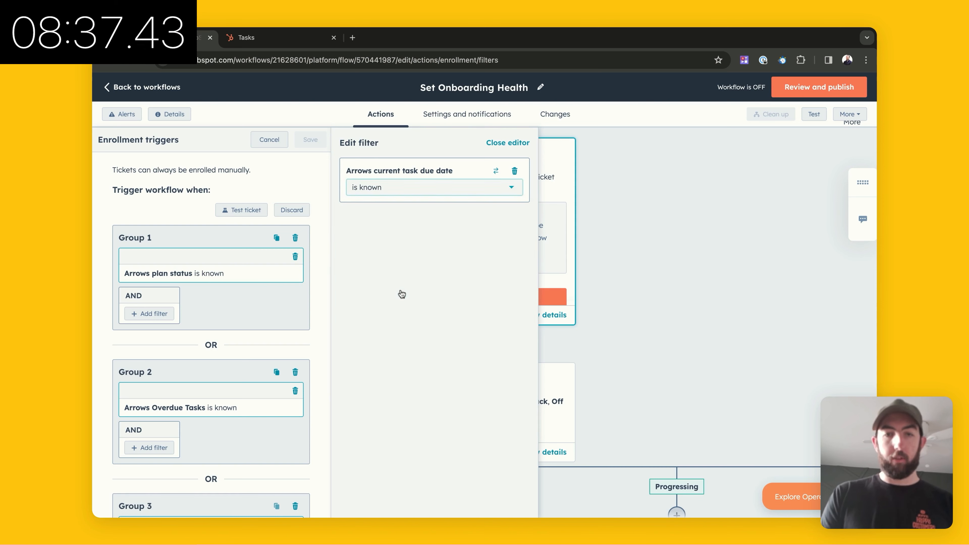
scroll(281, 395, "down", 3)
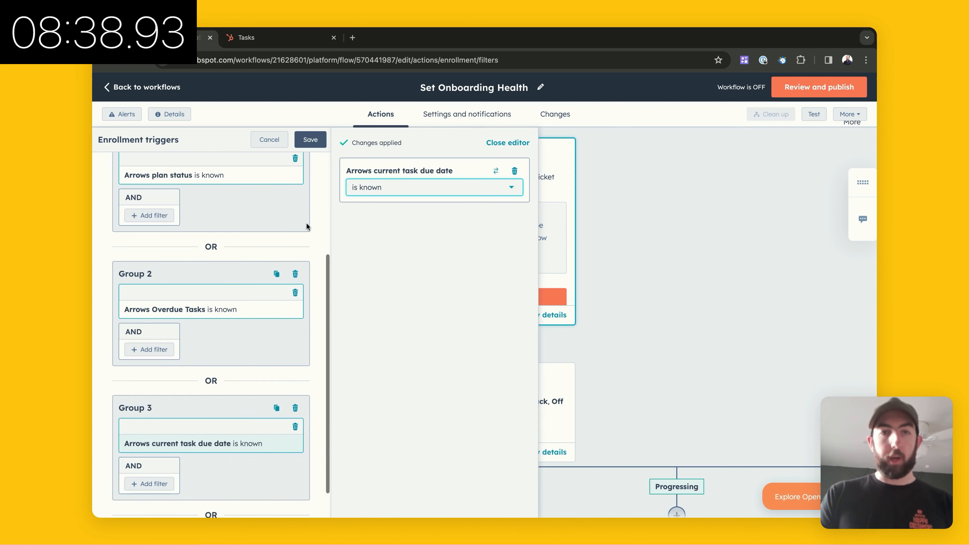
left_click(311, 141)
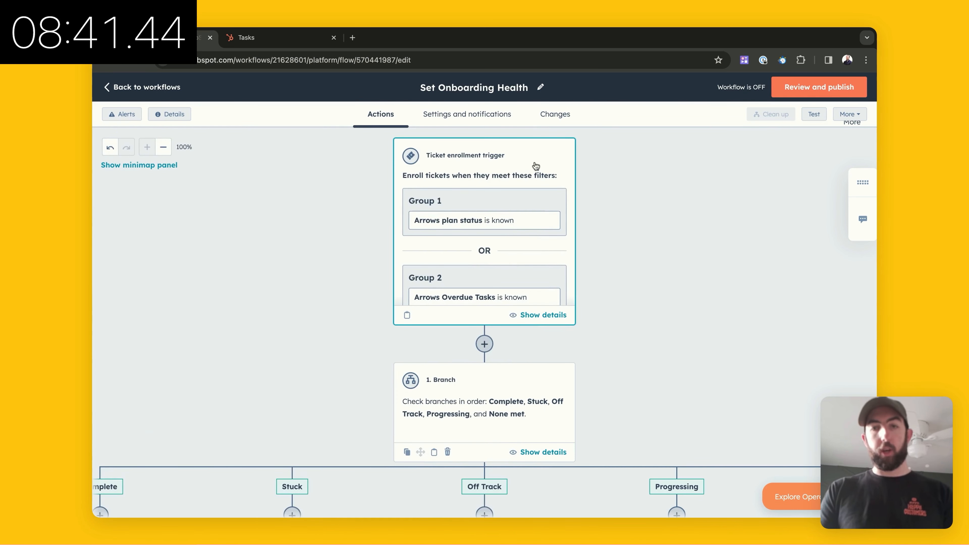
Turn on re-enrollment for tickets that meet the trigger criteria, and save the enrollment triggers.
left_click(535, 165)
left_click(272, 195)
left_click(267, 266)
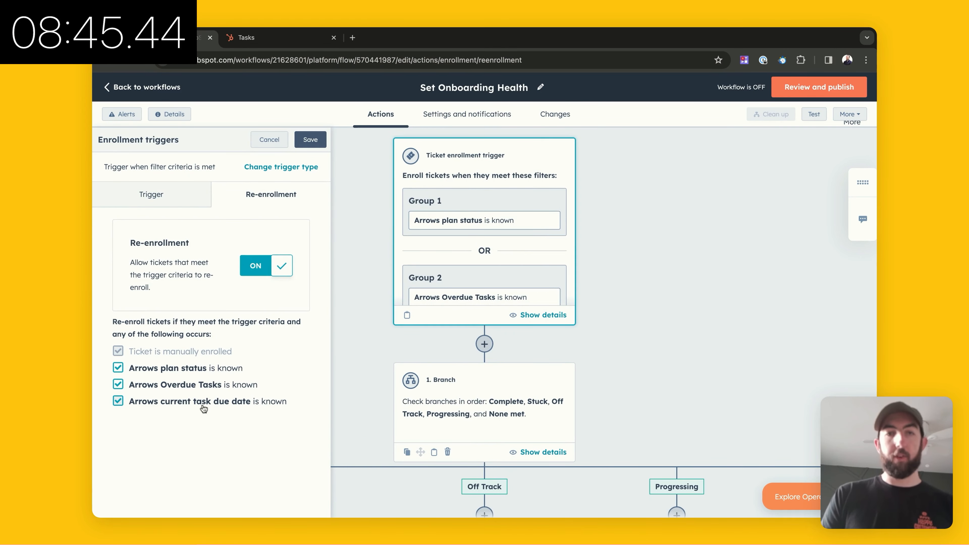
left_click(311, 139)
Publish and turn on the workflow, enrolling existing tickets which meet the trigger criteria as of now.
left_click(816, 90)
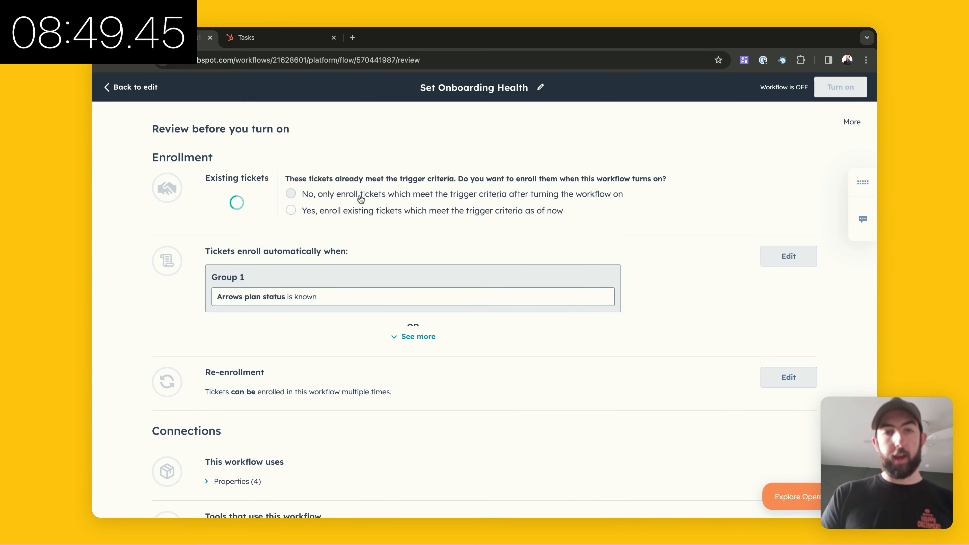
left_click(365, 213)
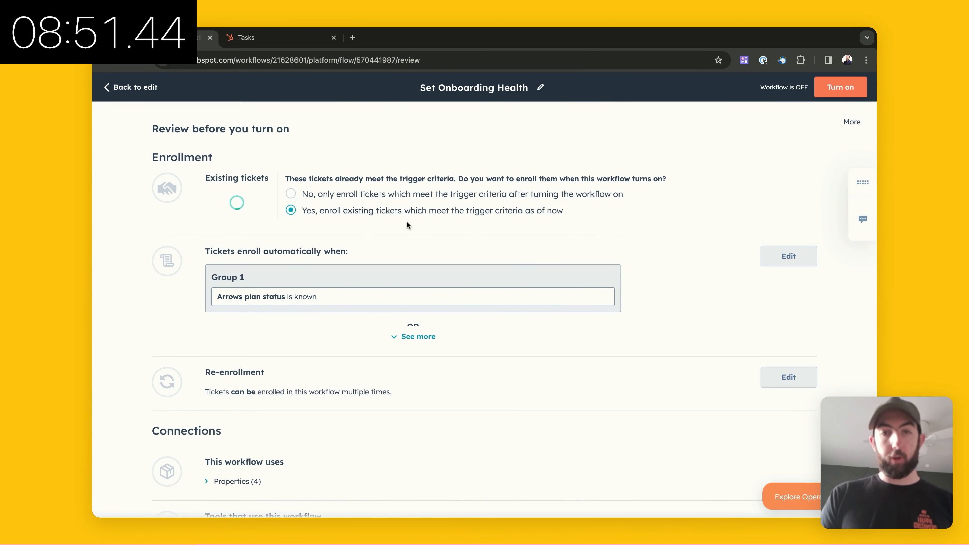
left_click(840, 87)
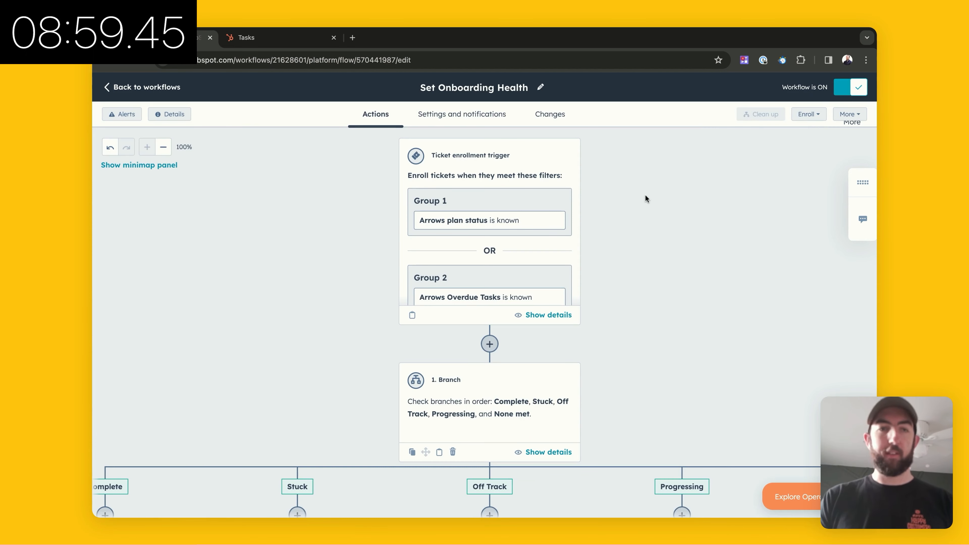
Leave the workflow for the reports list and start a new custom report from scratch with self-chosen data sources.
left_click(161, 88)
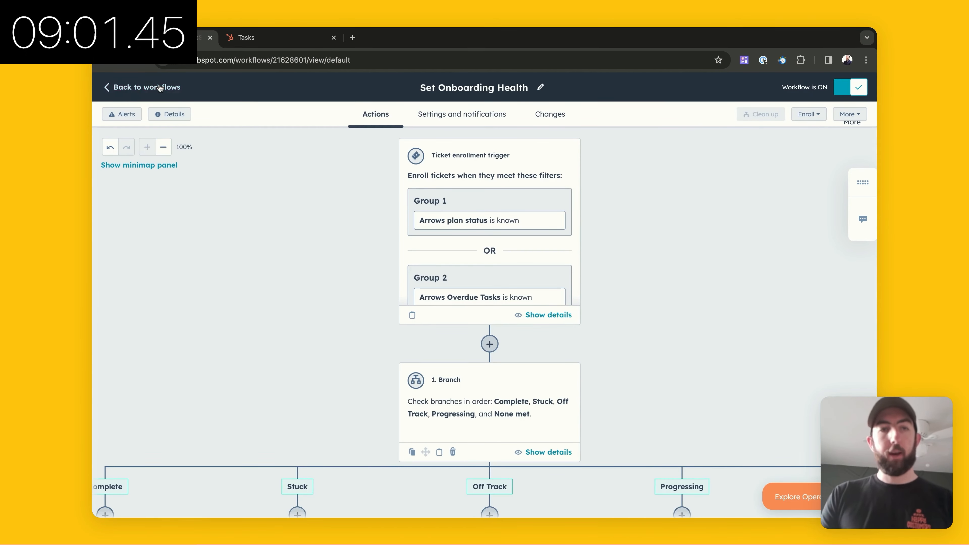
mouse_move(109, 166)
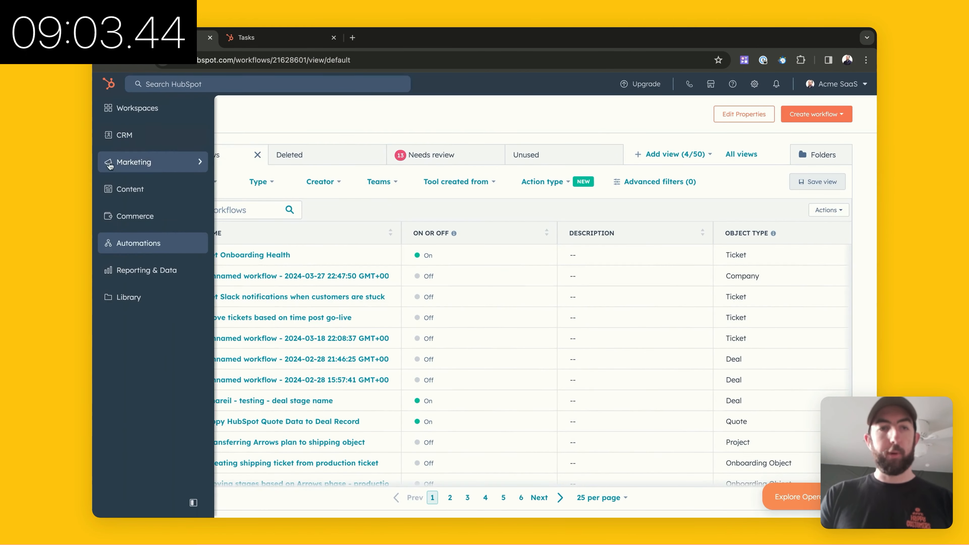
left_click(156, 271)
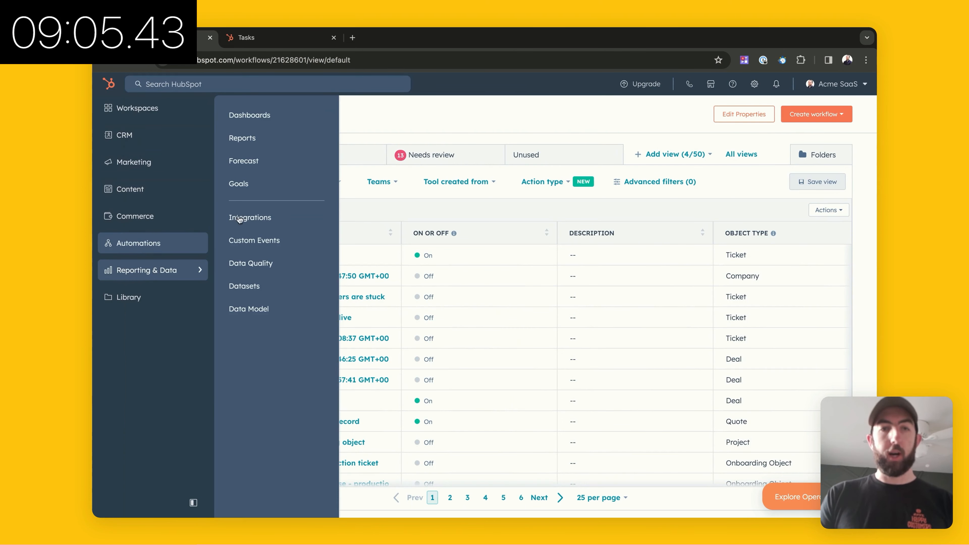
left_click(264, 145)
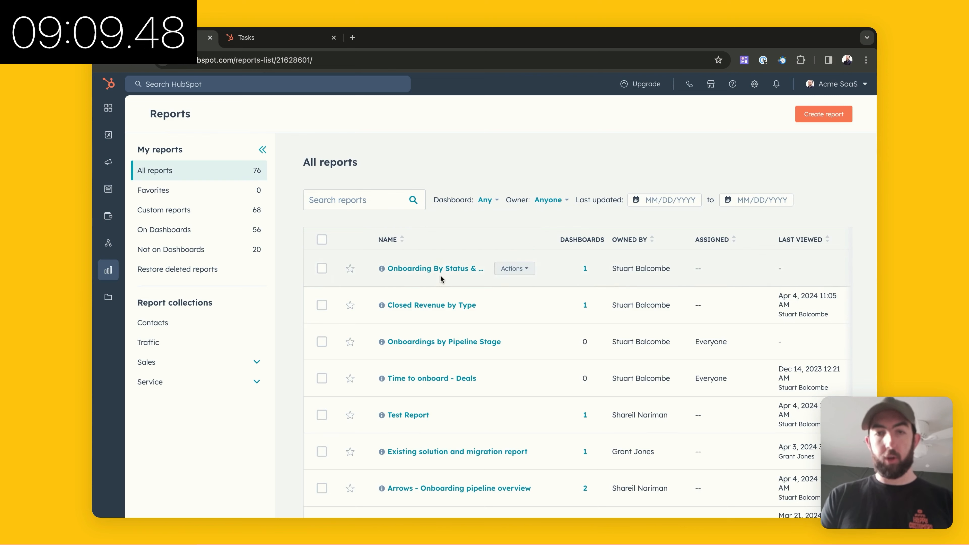
left_click(823, 114)
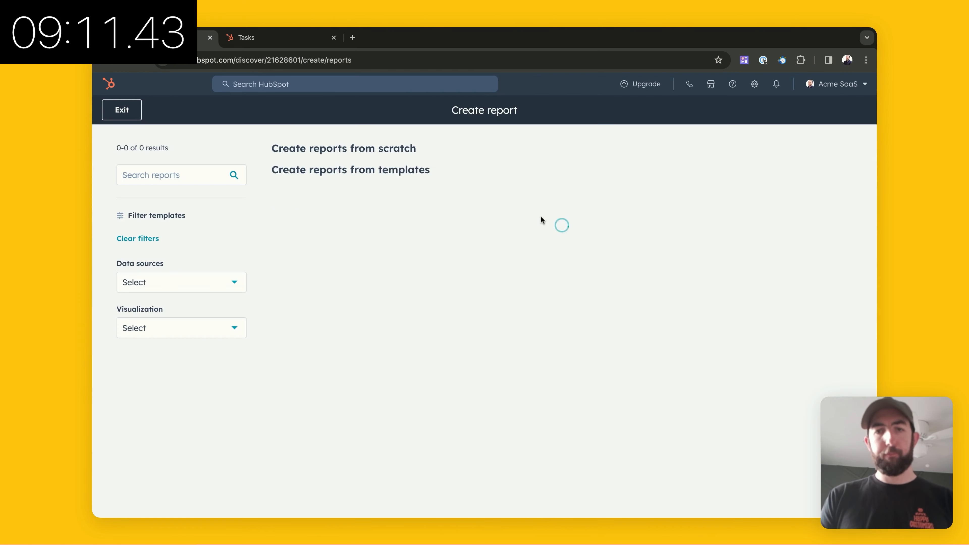
left_click(561, 193)
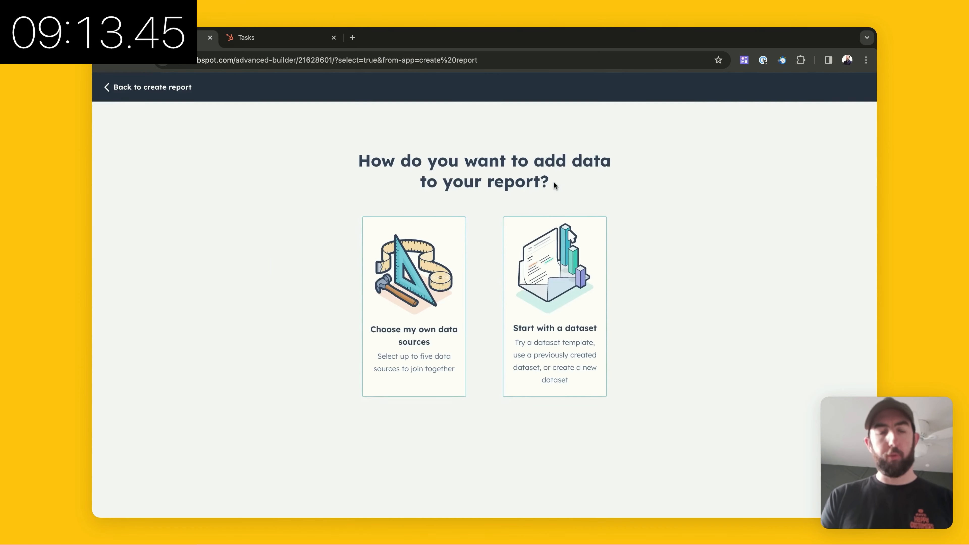
left_click(413, 280)
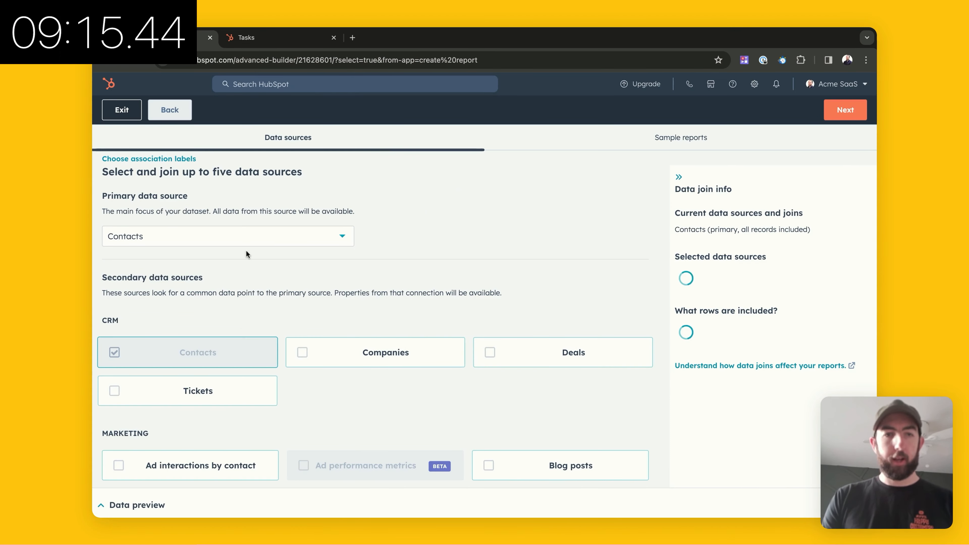
Set Tickets as the report's primary data source and continue to the report builder.
left_click(252, 243)
scroll(212, 347, "down", 4)
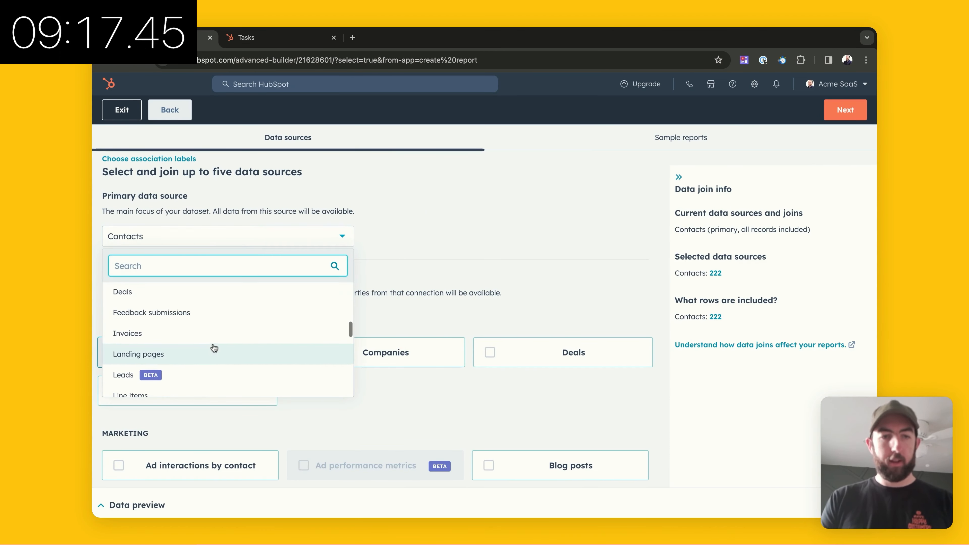
scroll(214, 347, "down", 10)
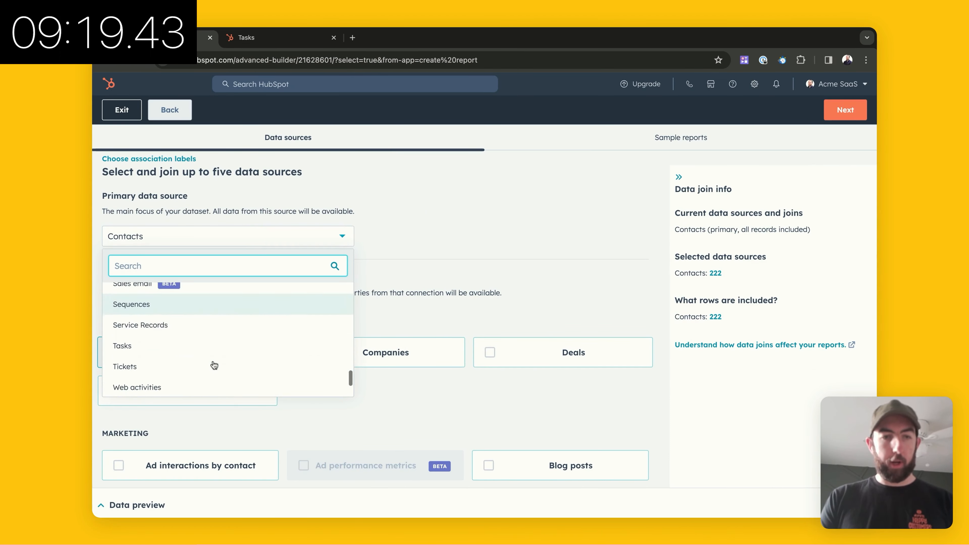
left_click(214, 365)
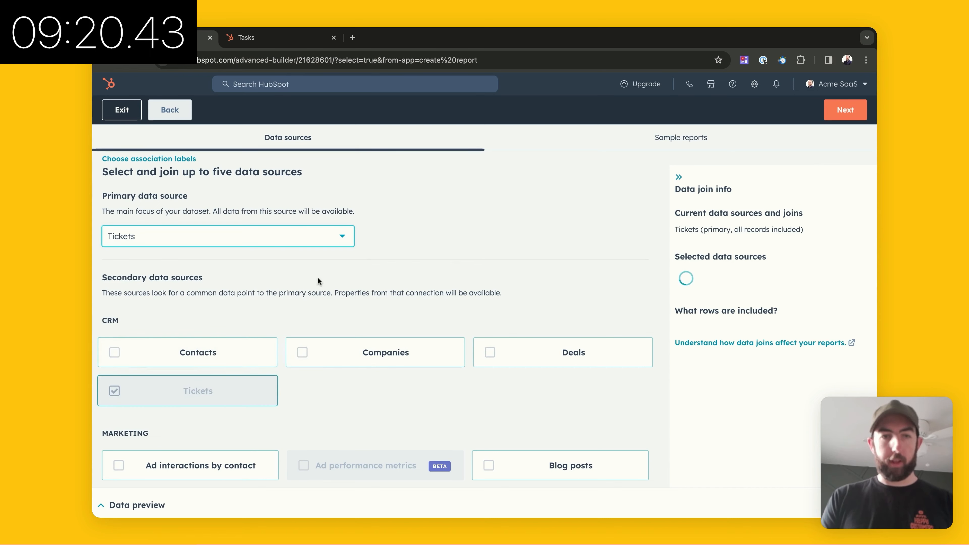
left_click(844, 110)
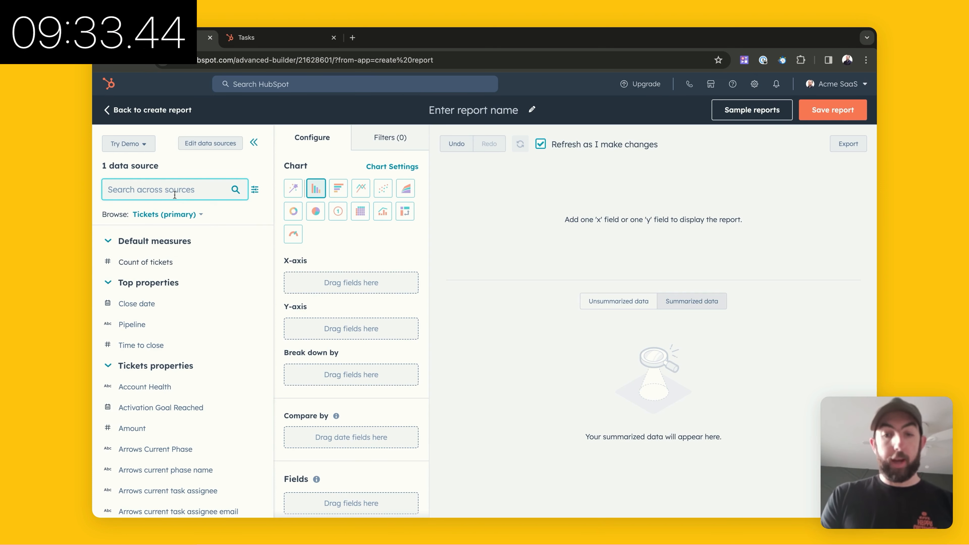
Chart Onboarding Health on the x-axis against Count of tickets on the y-axis.
type("onboardi")
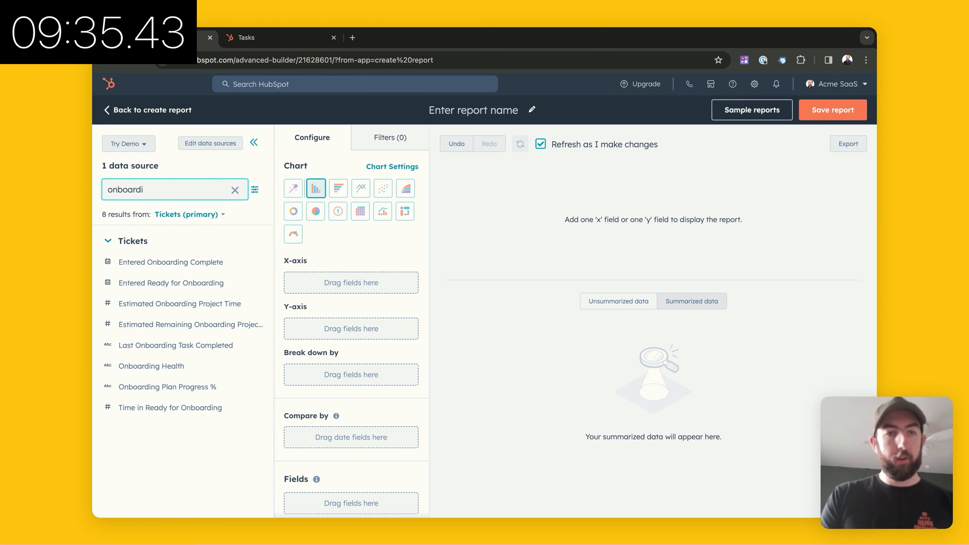
mouse_move(146, 363)
left_mouse_down()
mouse_move(367, 329)
mouse_move(378, 302)
left_mouse_up()
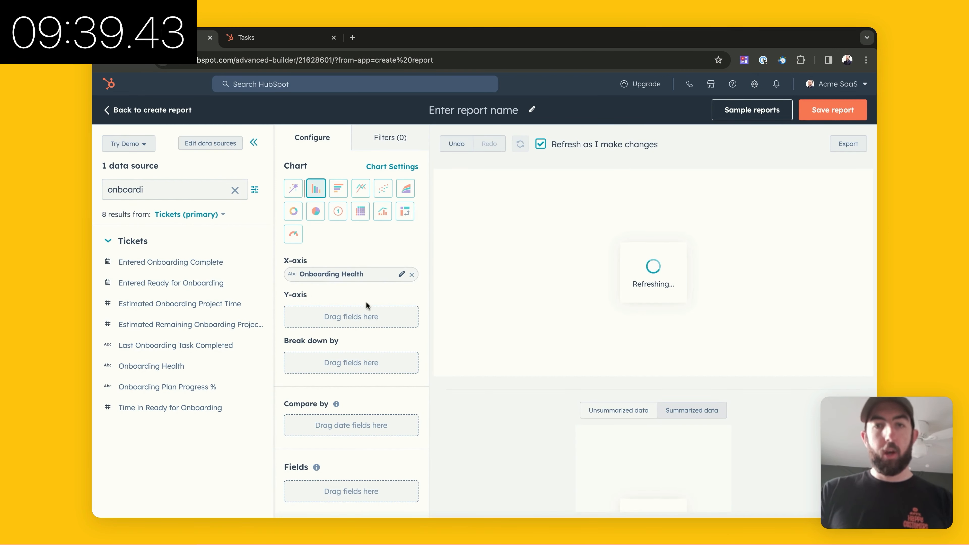
left_click_drag(153, 189, 93, 191)
type("count")
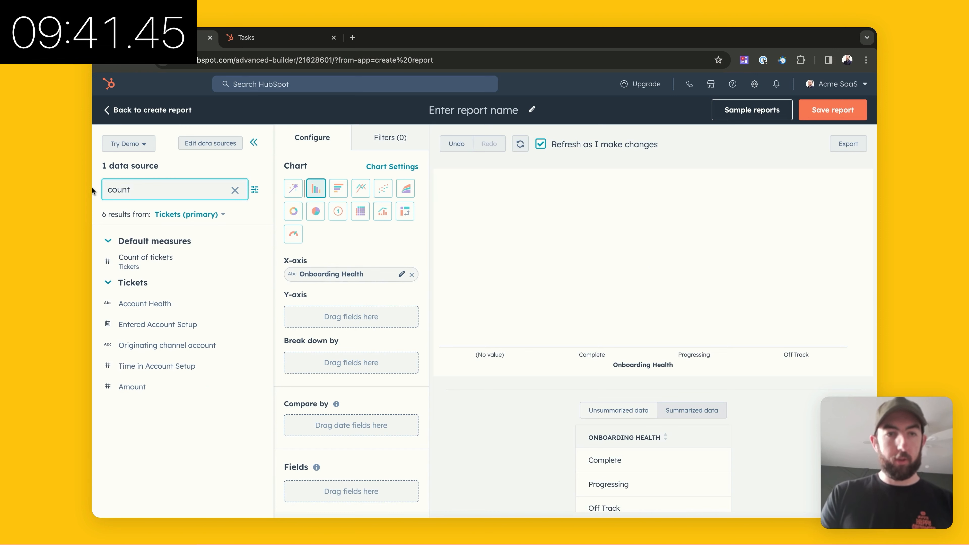
left_click_drag(130, 258, 353, 315)
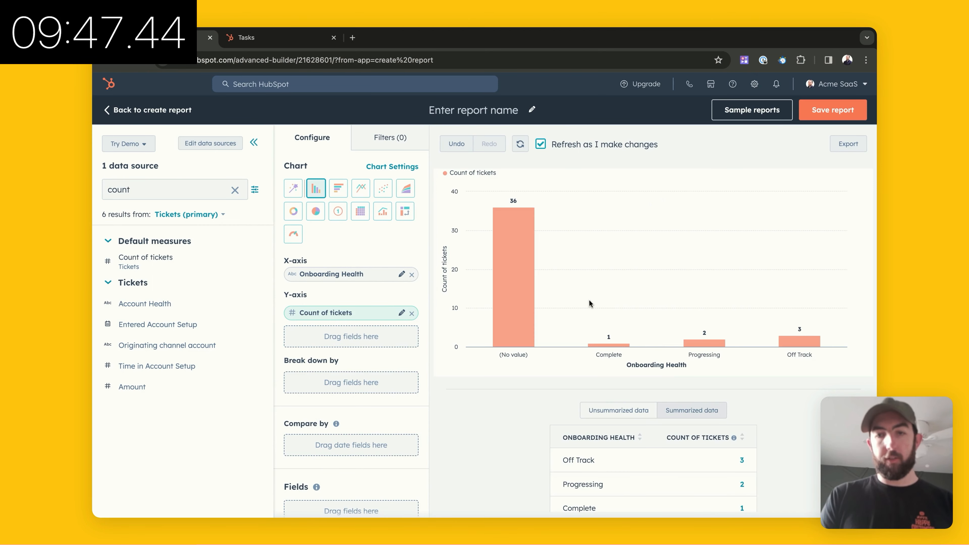
mouse_move(508, 281)
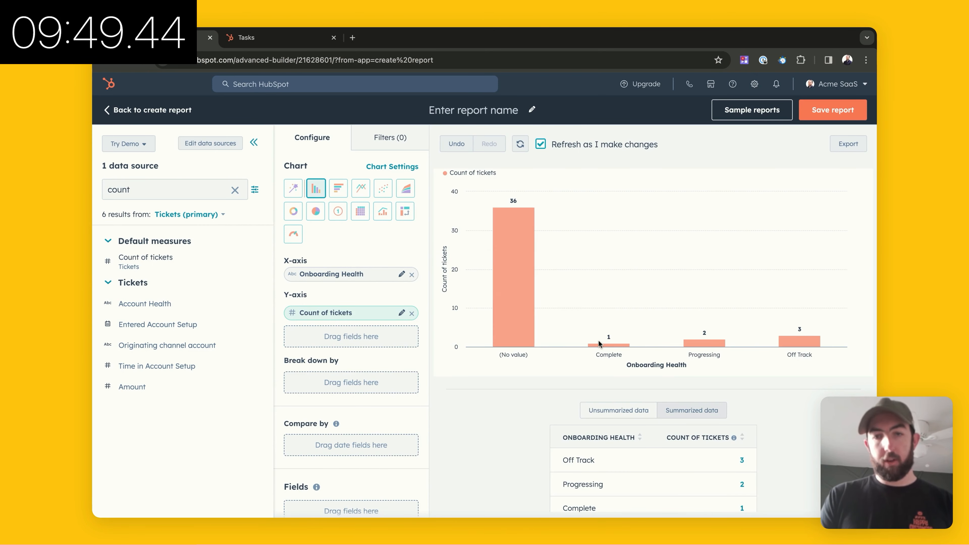
mouse_move(748, 343)
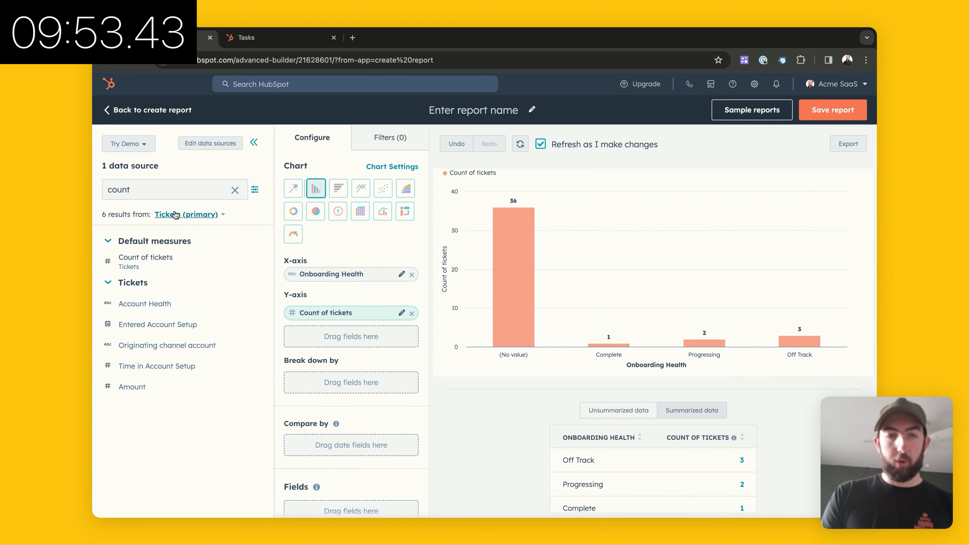
Find the Ticket status property and break the Onboarding Health chart down by it.
left_click_drag(132, 189, 93, 191)
type("p")
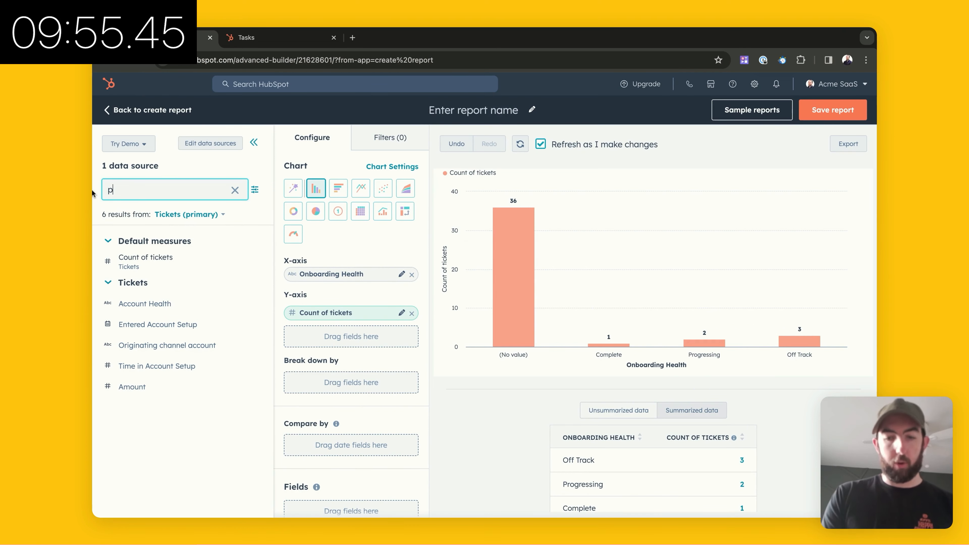
type("ipeln")
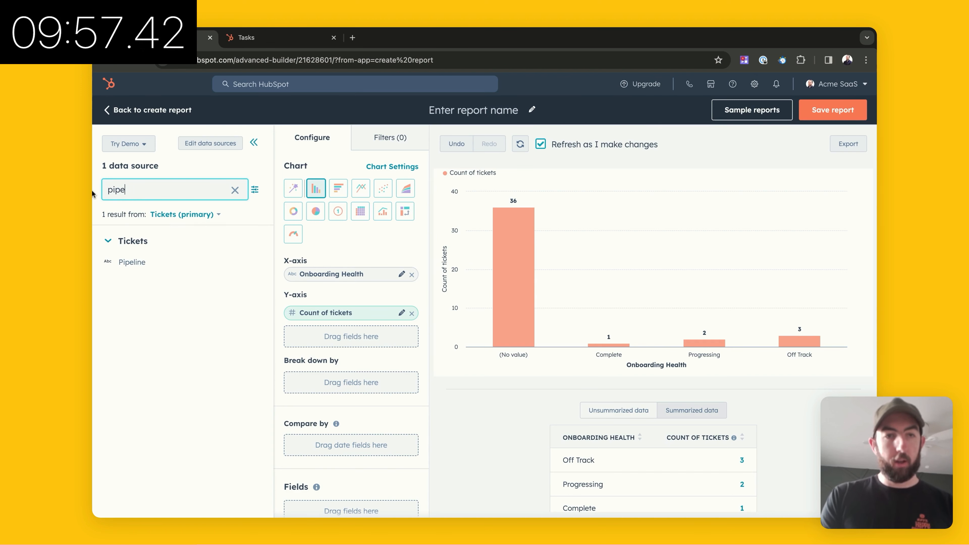
key("BackSpace")
key("BackSpace")
key("BackSpace")
key("BackSpace")
type("statu")
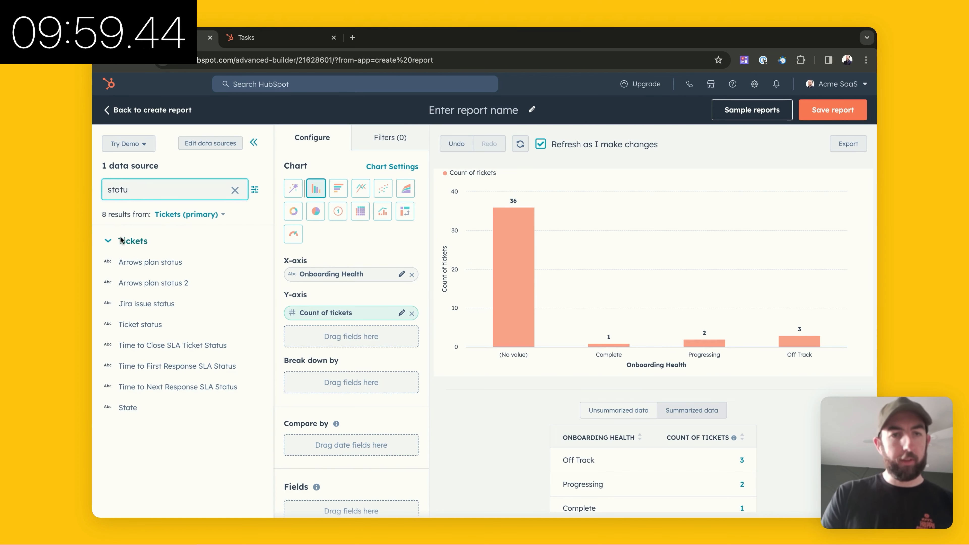
left_click_drag(151, 322, 356, 390)
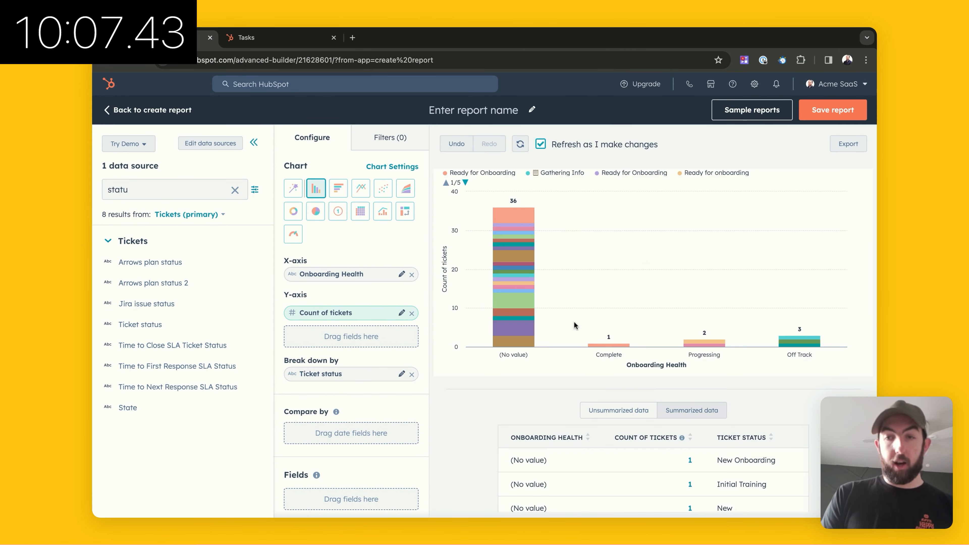
mouse_move(796, 343)
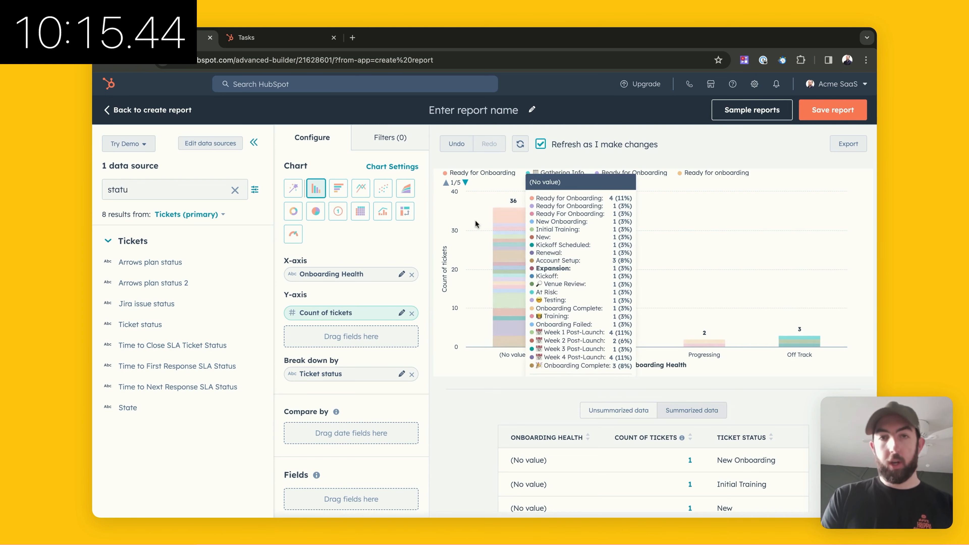
Find the Pipeline ticket property and add it to the report's filters.
left_click(390, 138)
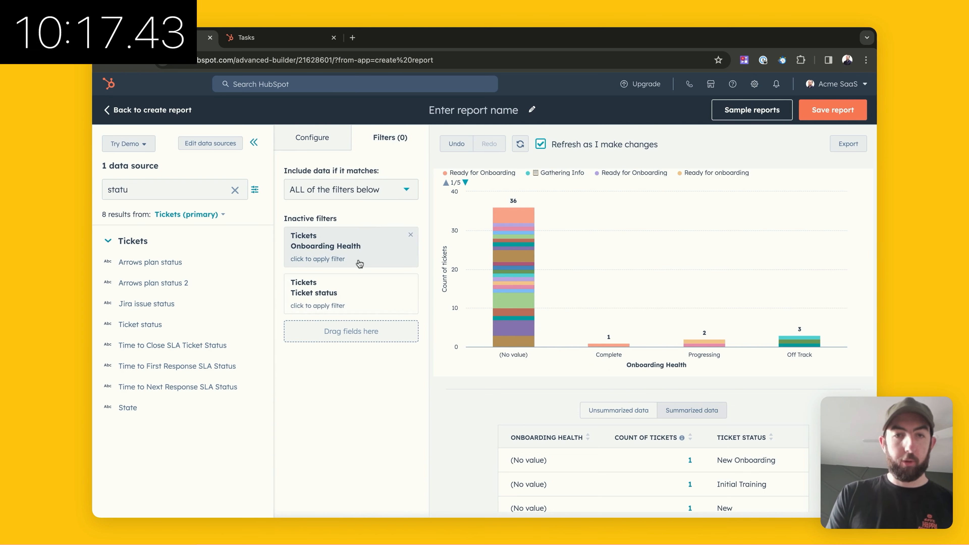
left_click(129, 194)
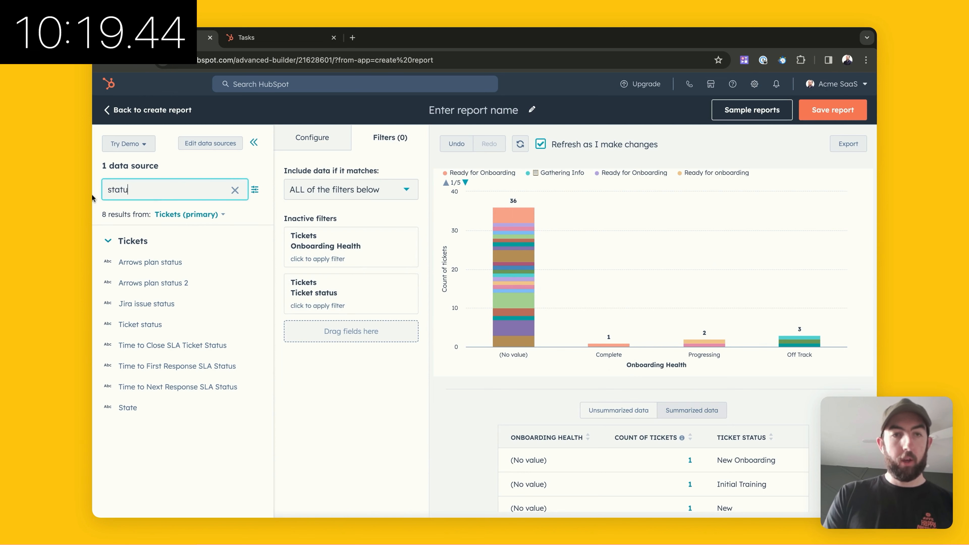
key("BackSpace")
key("BackSpace")
type("e")
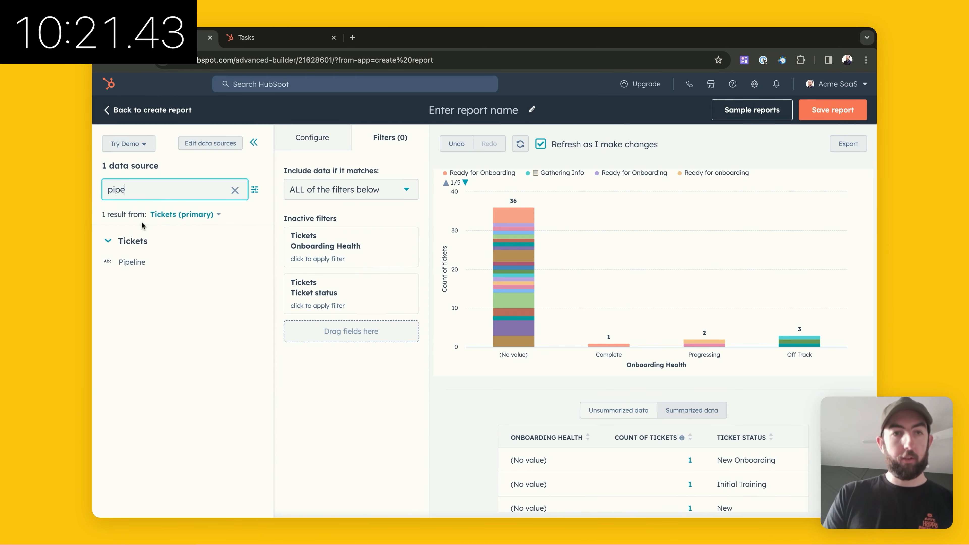
left_click_drag(134, 262, 353, 334)
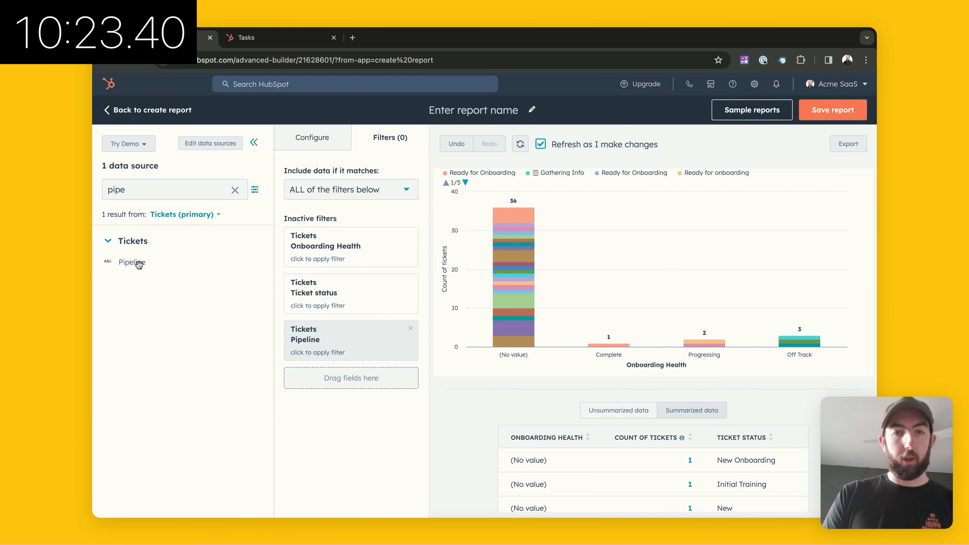
Set the Pipeline filter to is any of Onboarding Pipeline, apply it and inspect the chart's bar breakdowns.
left_click(339, 339)
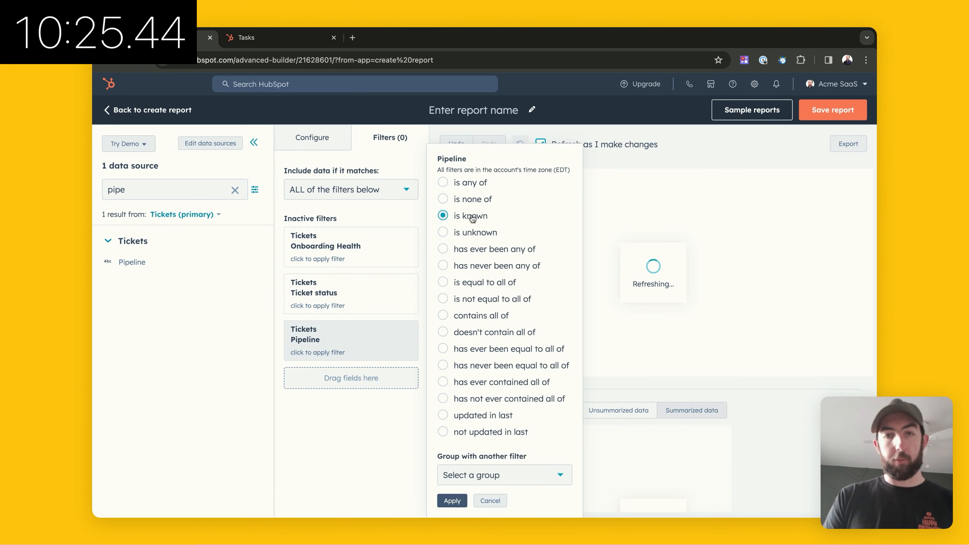
left_click(470, 182)
left_click(477, 178)
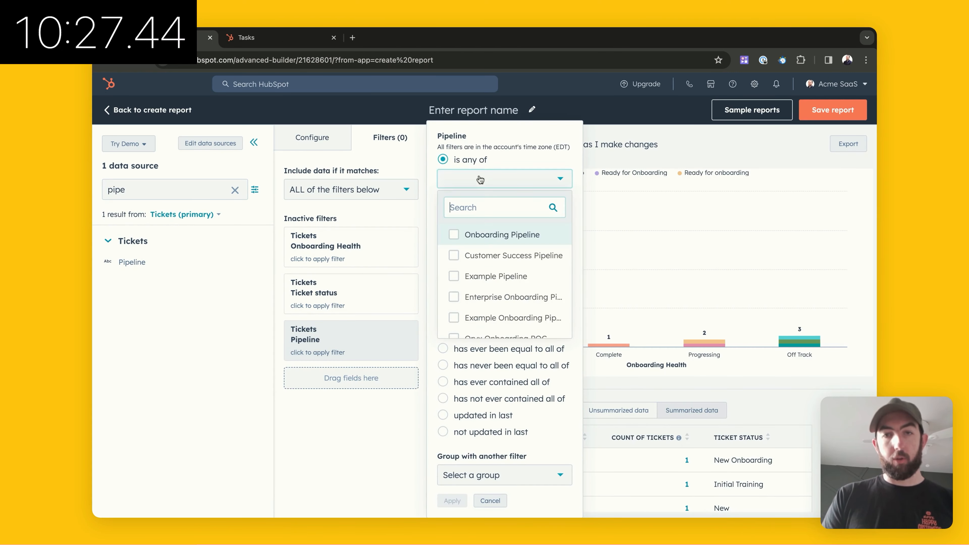
left_click(479, 236)
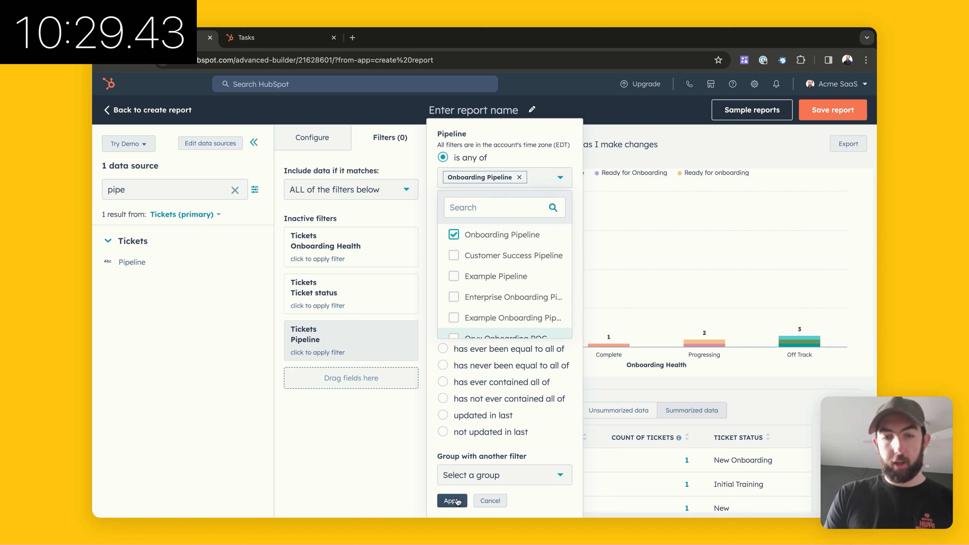
left_click(453, 501)
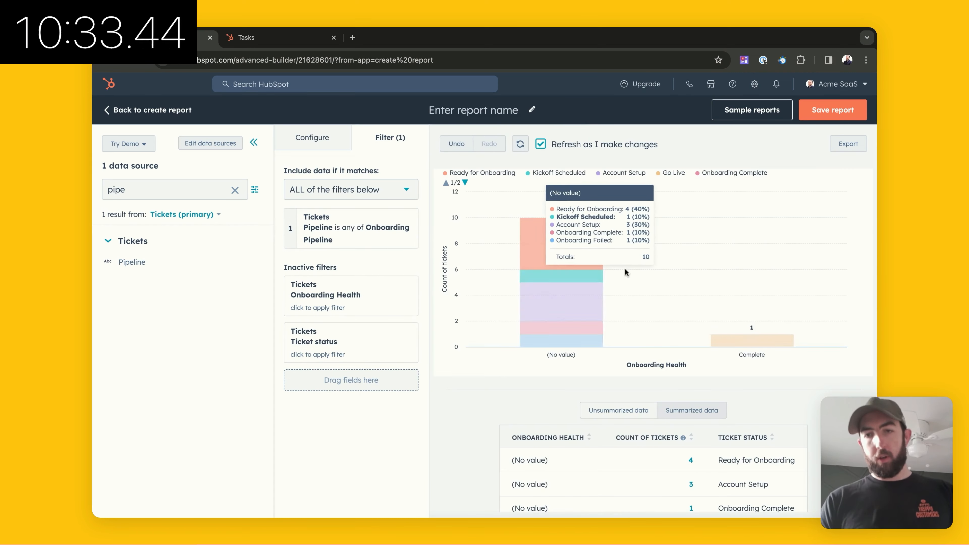
mouse_move(744, 335)
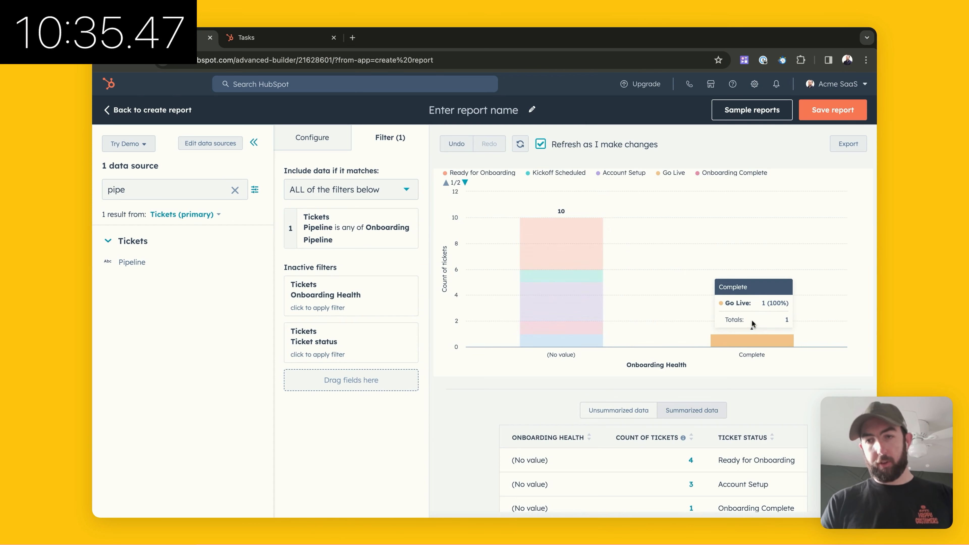
scroll(656, 332, "down", 1)
scroll(632, 328, "up", 1)
mouse_move(579, 270)
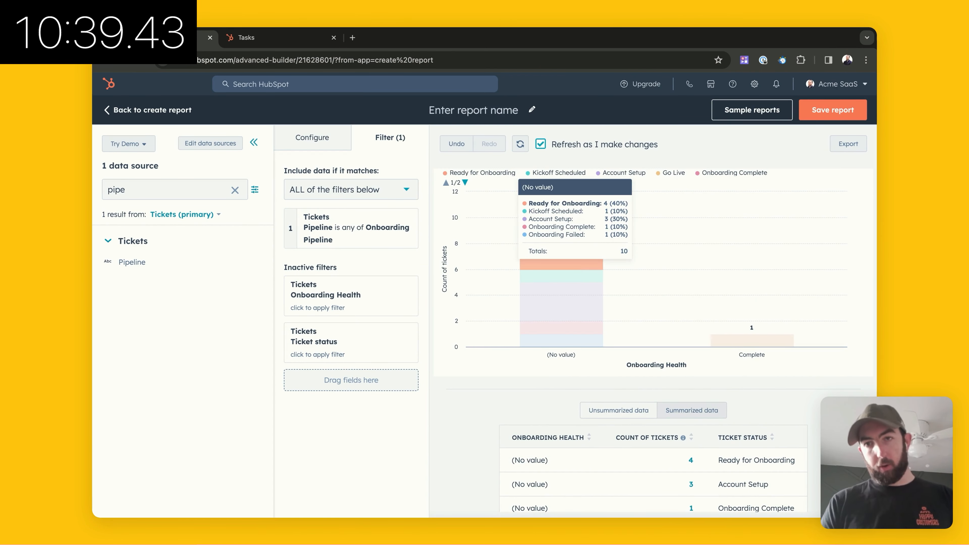
Name the report "Onboarding by Health and Stage".
left_click(500, 110)
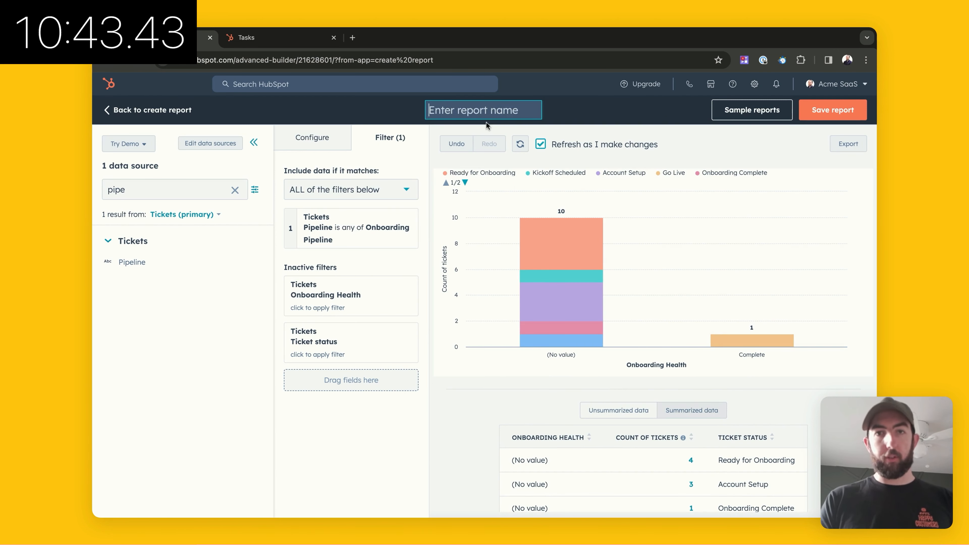
type("Onboarding Pi")
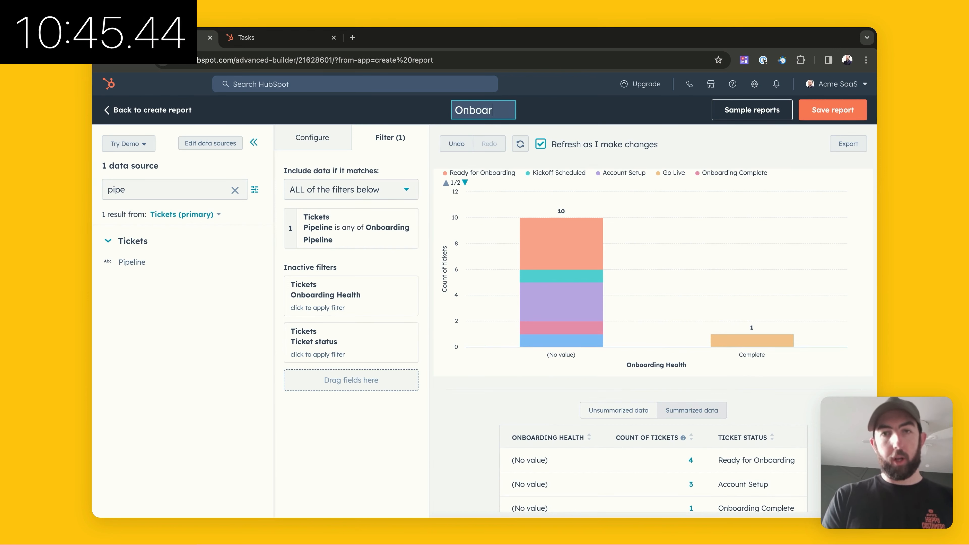
key("BackSpace")
key("BackSpace")
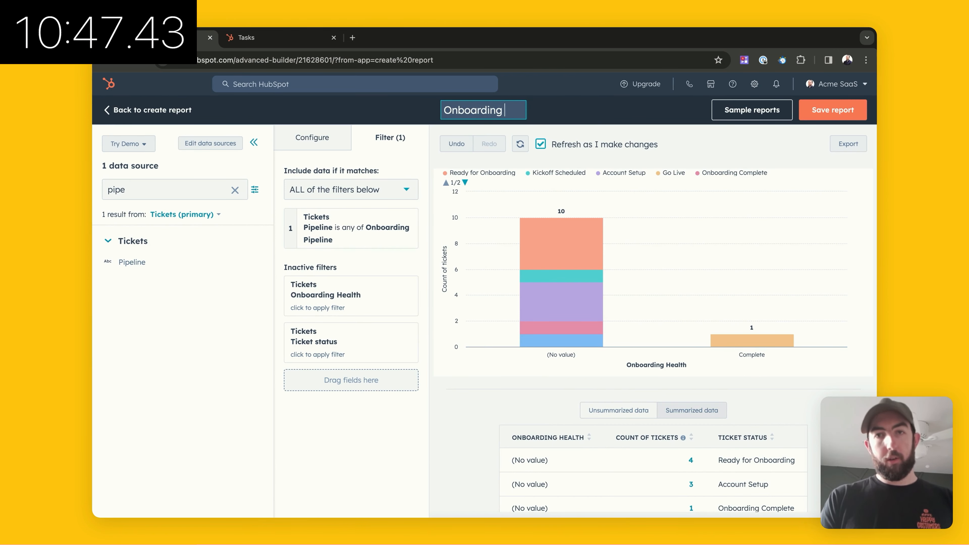
type("by ")
type("Htol")
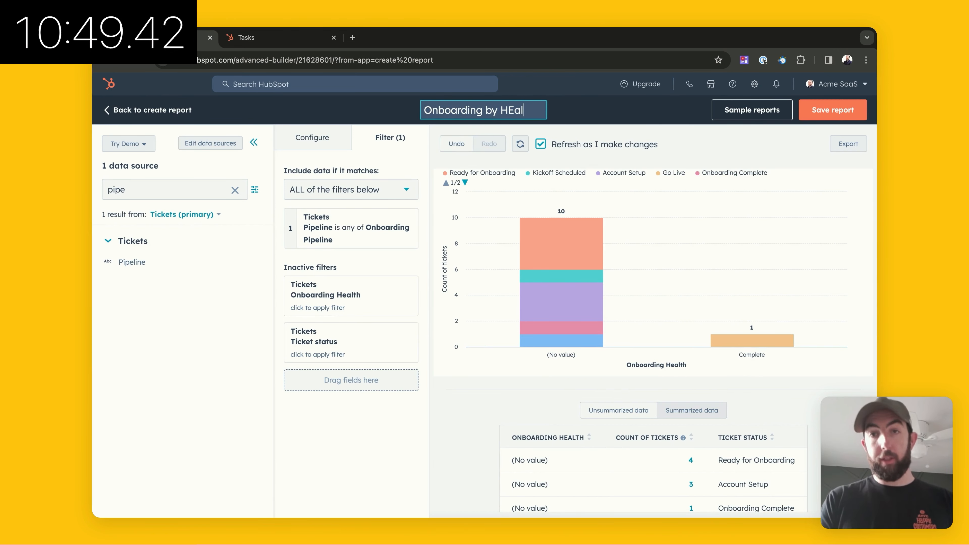
key("BackSpace")
key("BackSpace")
key("BackSpace")
type("ealth and Stage")
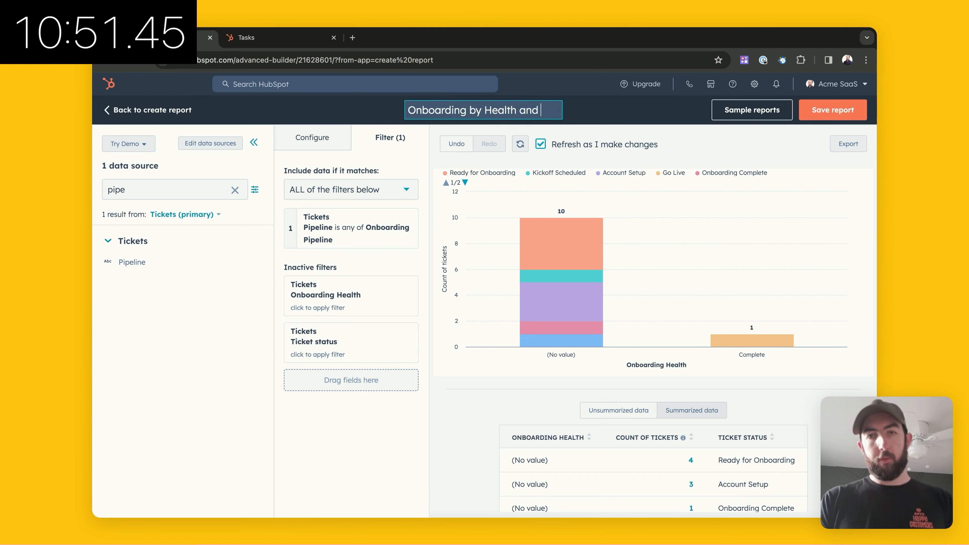
Save the report and add it to the existing Onboarding Visibility dashboard.
left_click(838, 116)
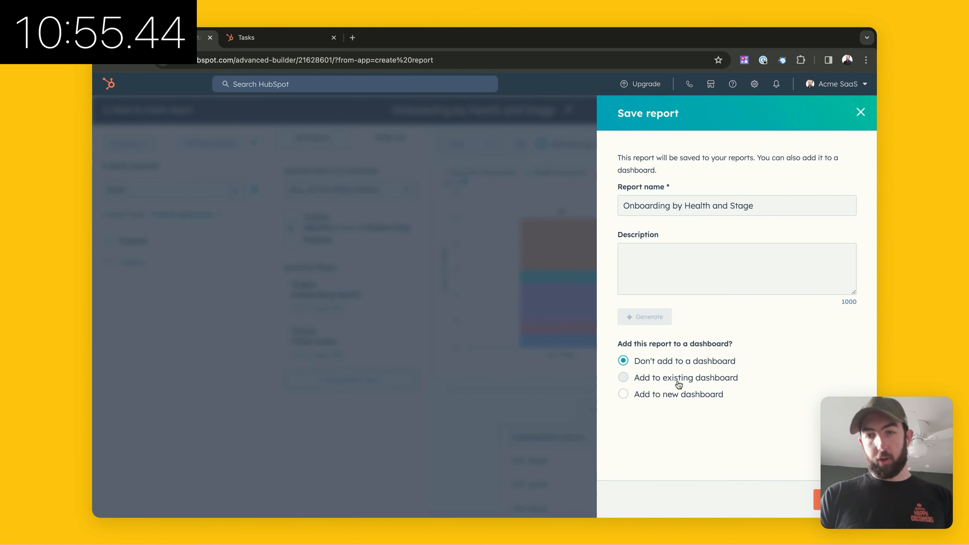
left_click(678, 377)
left_click(684, 396)
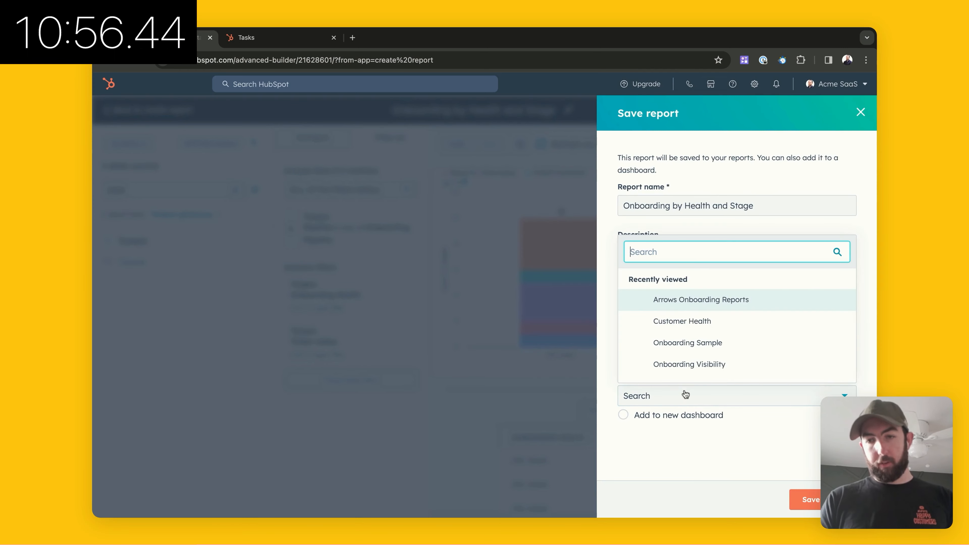
scroll(688, 316, "down", 3)
left_click(688, 308)
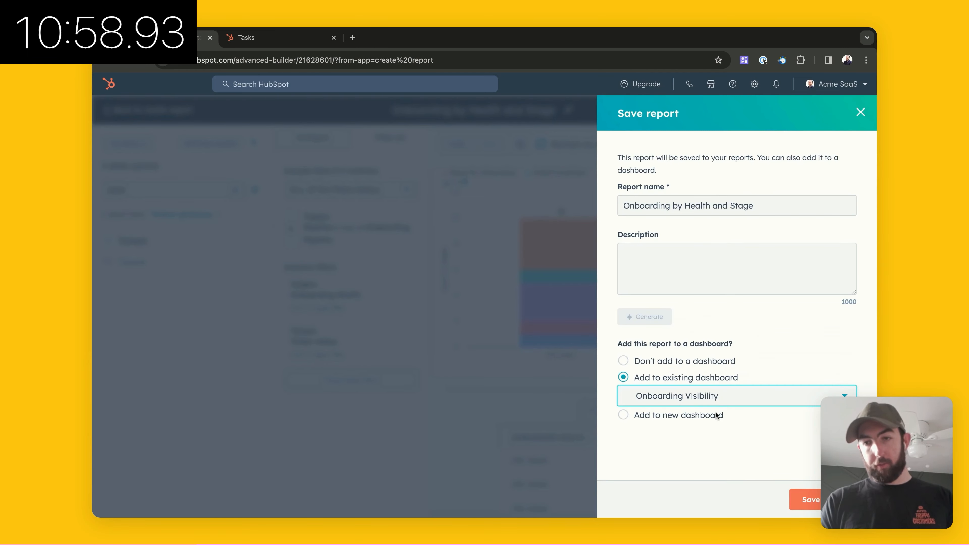
left_click(797, 493)
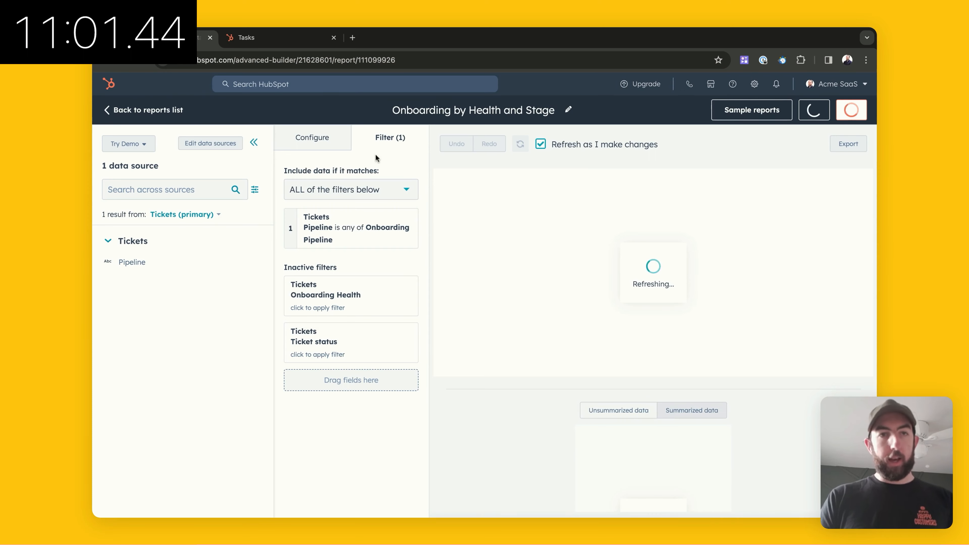
Leave the report builder for the Onboarding Visibility dashboard and check the required reports in the dashboard task's notes.
left_click(172, 110)
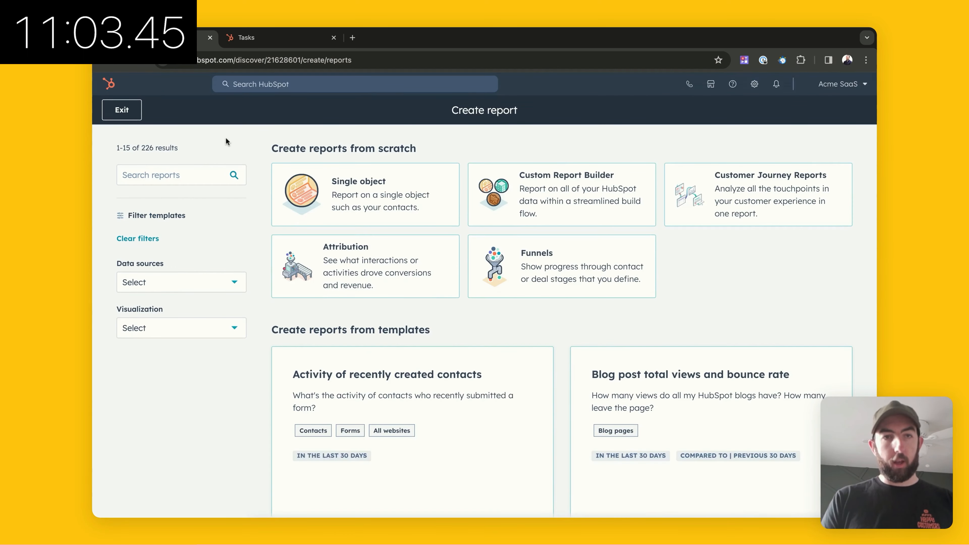
left_click(121, 110)
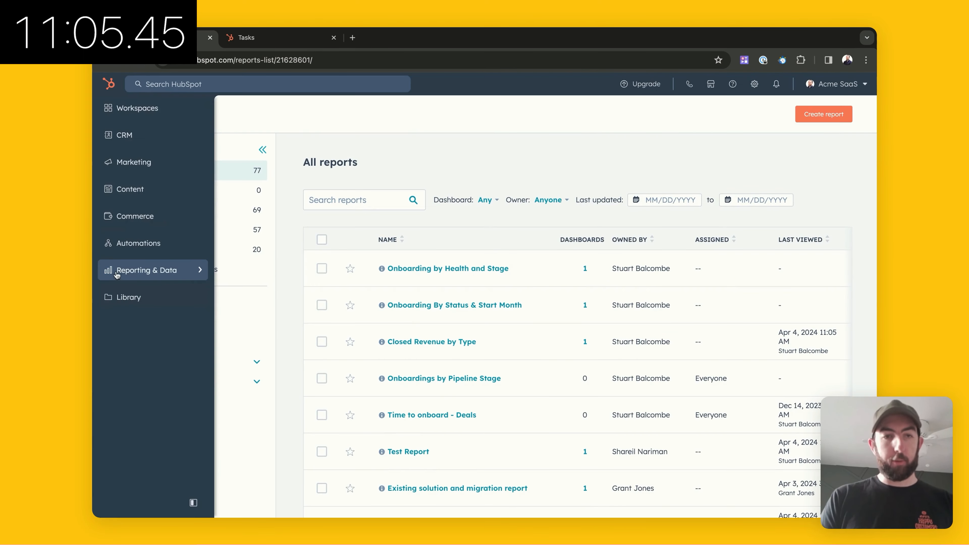
mouse_move(197, 271)
left_click(265, 117)
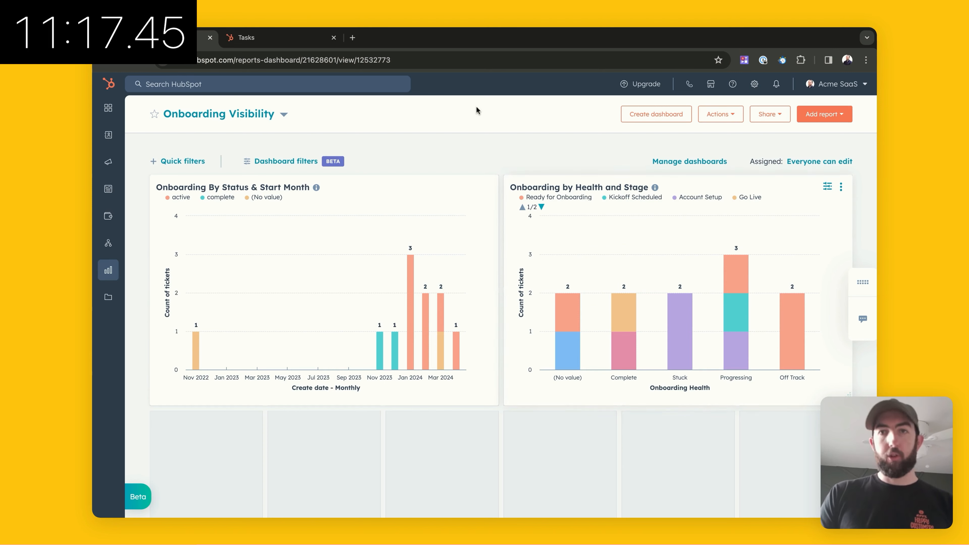
left_click(261, 41)
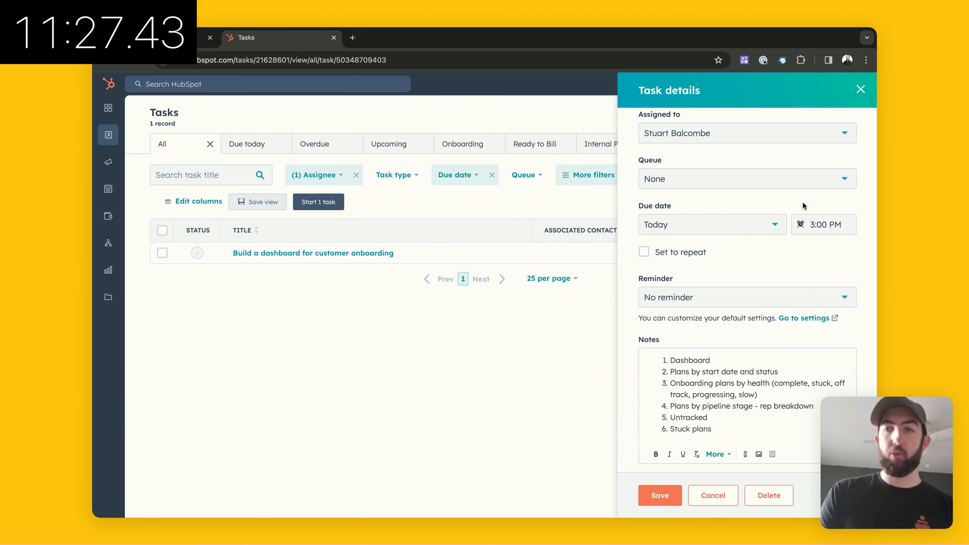
left_click(859, 91)
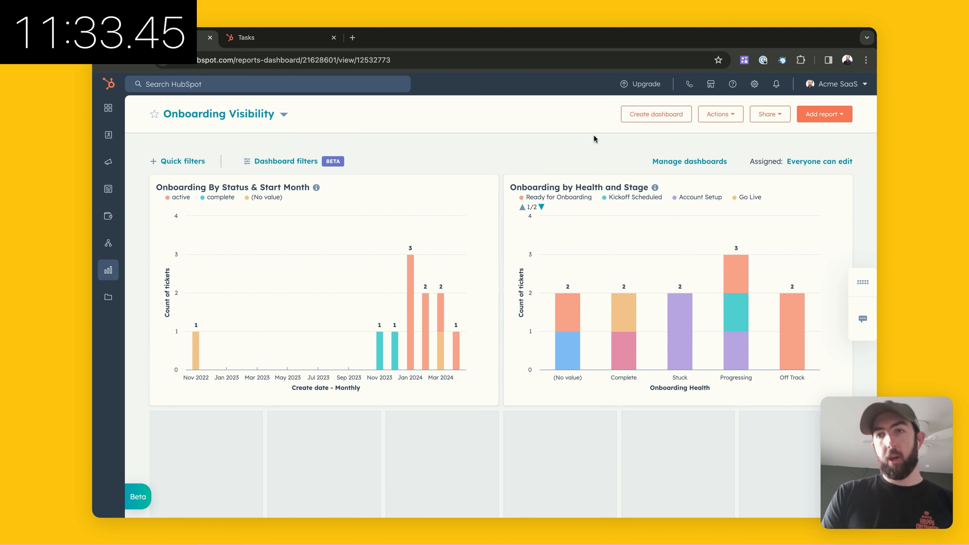
Start another custom report from scratch with self-chosen data sources, beginning from the Onboarding Visibility dashboard.
left_click(830, 114)
left_click(811, 143)
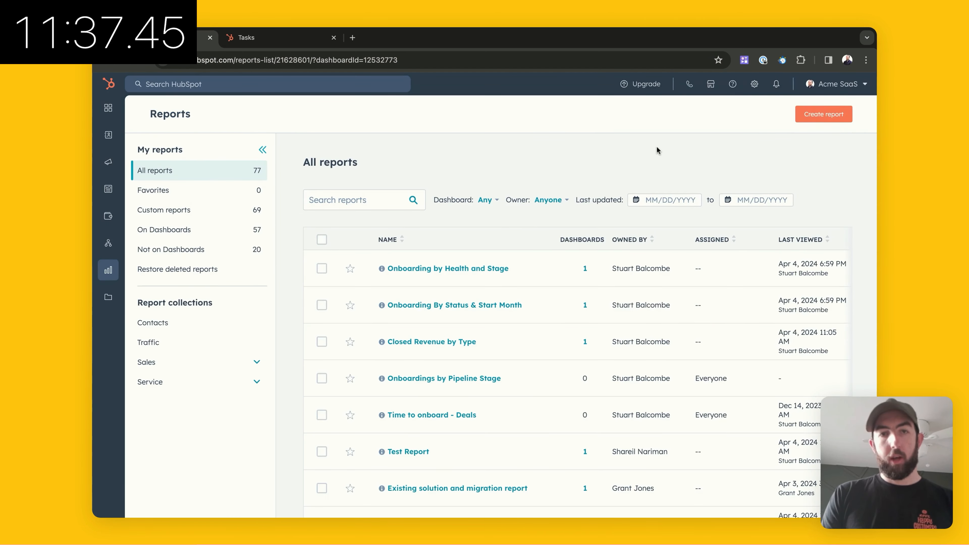
left_click(808, 114)
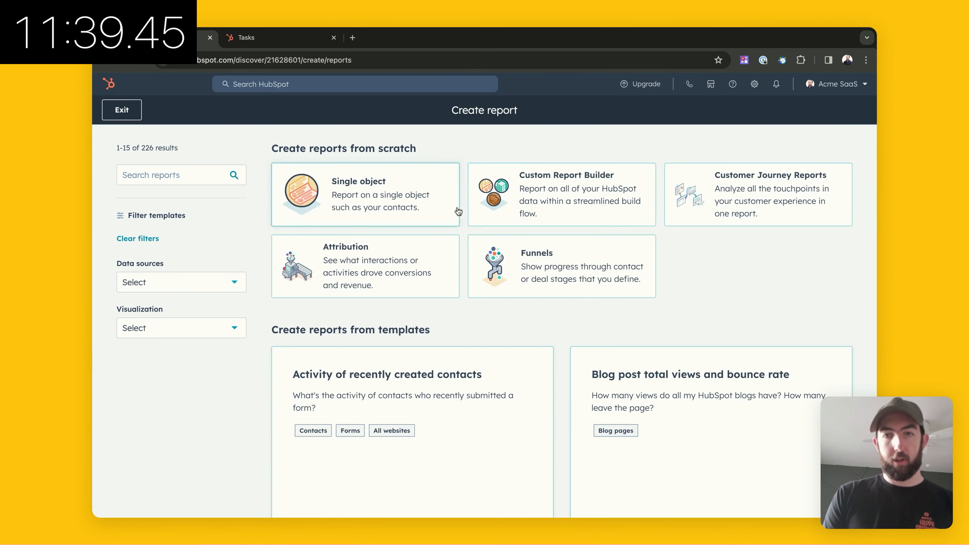
left_click(582, 205)
left_click(425, 318)
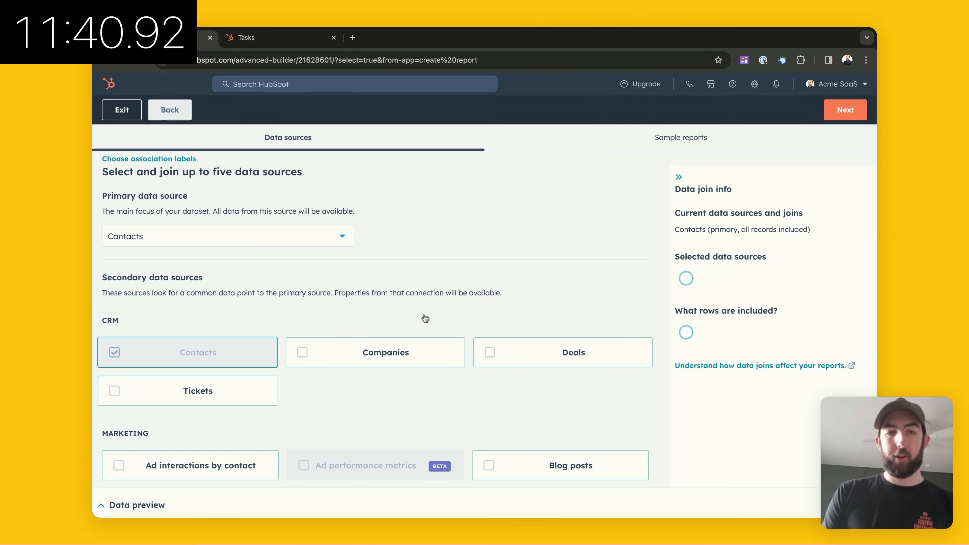
Choose Tickets as the new report's primary data source and continue to the report builder.
left_click(209, 235)
scroll(210, 329, "down", 10)
scroll(204, 319, "up", 2)
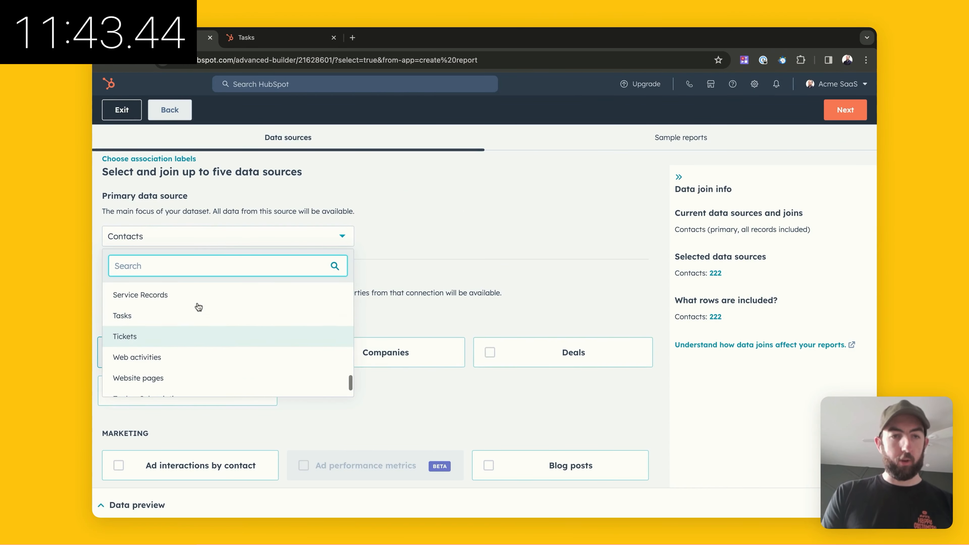
left_click(184, 337)
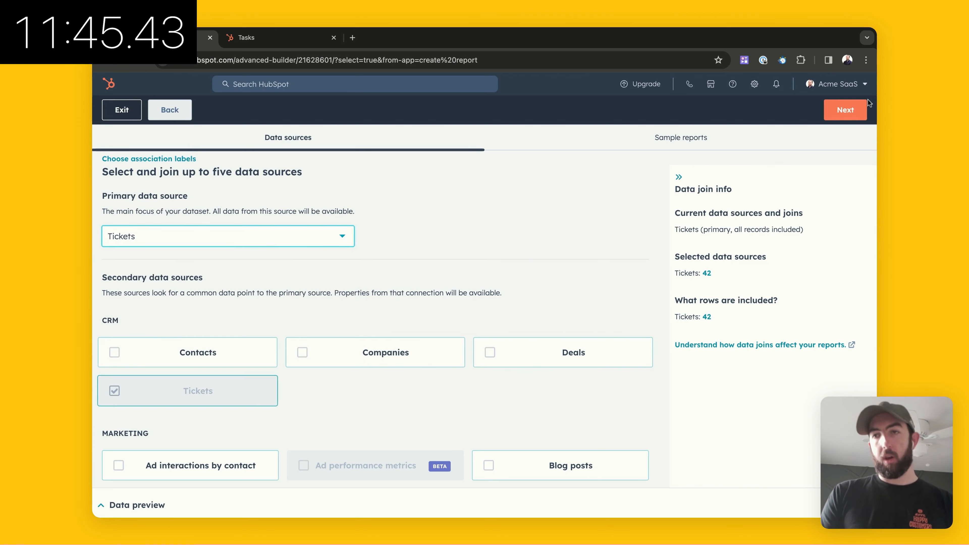
left_click(865, 107)
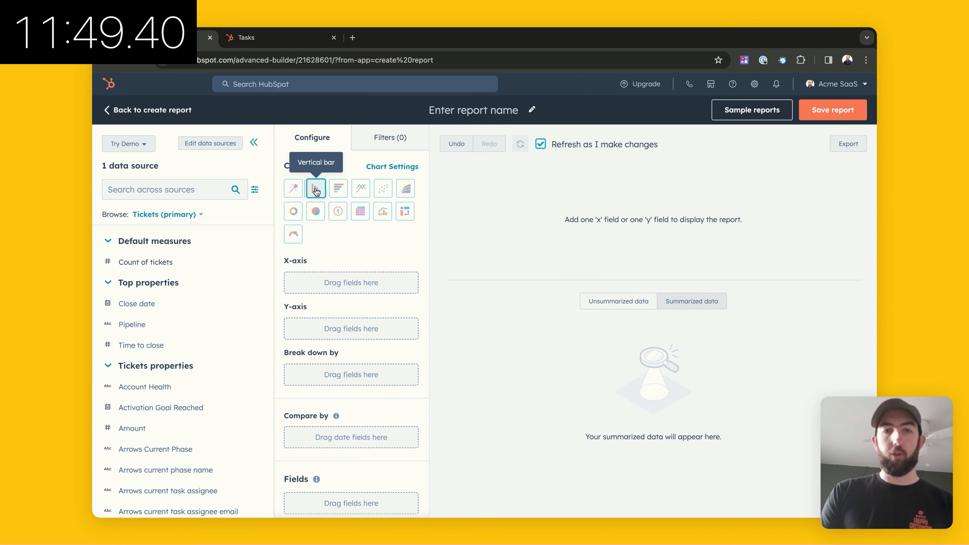
Plot the count of tickets on the Y-axis and break the chart down by Ticket owner.
left_click_drag(153, 262, 351, 312)
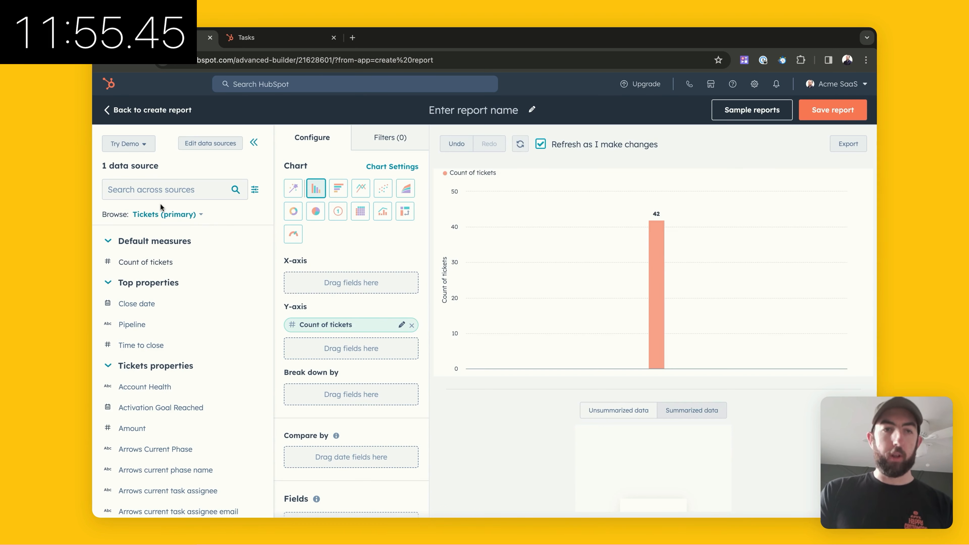
left_click(157, 191)
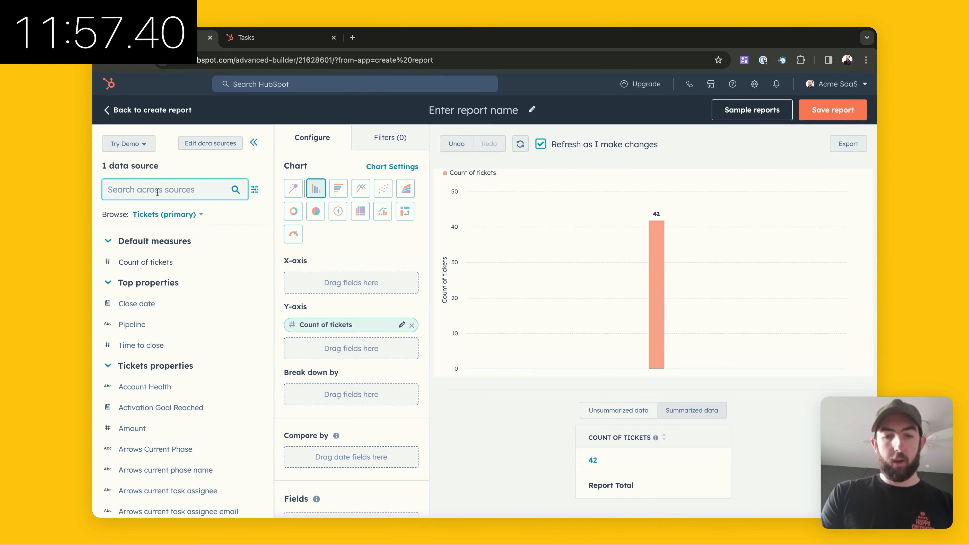
type("owne")
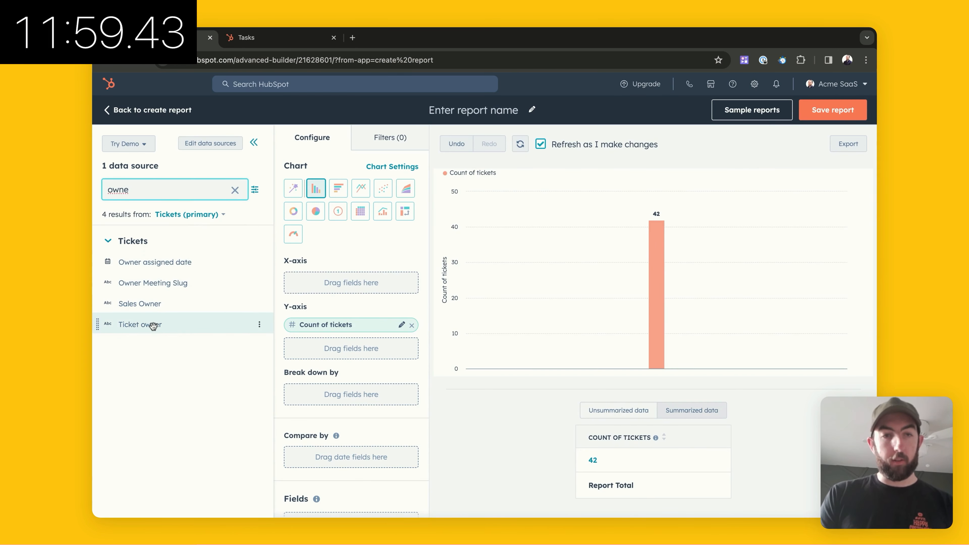
left_click_drag(136, 325, 344, 395)
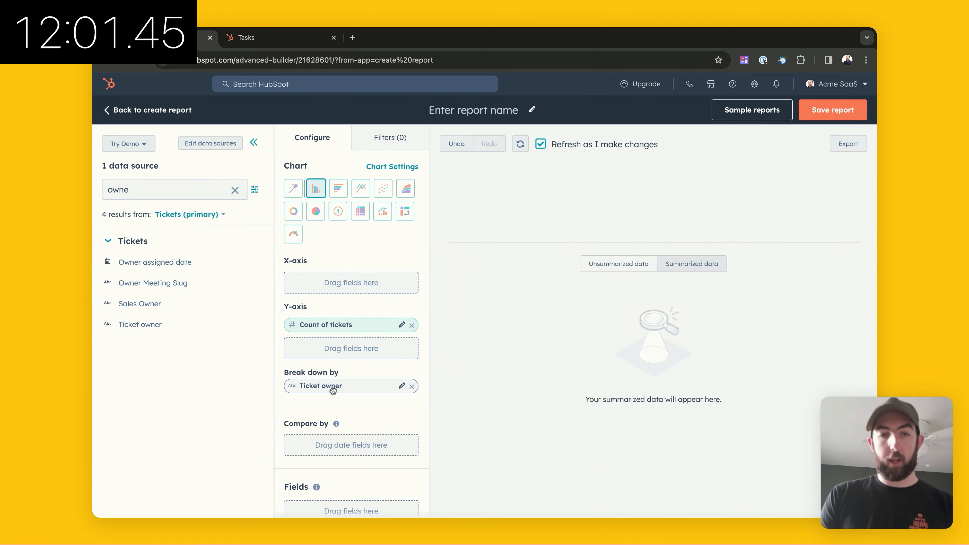
Find the Ticket status property and place it on the chart's X-axis.
left_click_drag(132, 190, 123, 193)
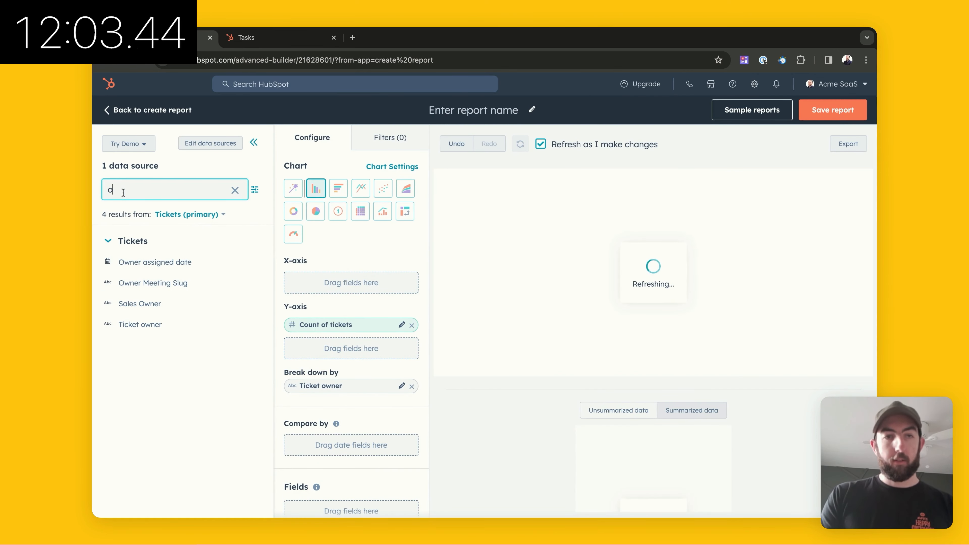
key("BackSpace")
type("s")
key("BackSpace")
key("BackSpace")
type("tat")
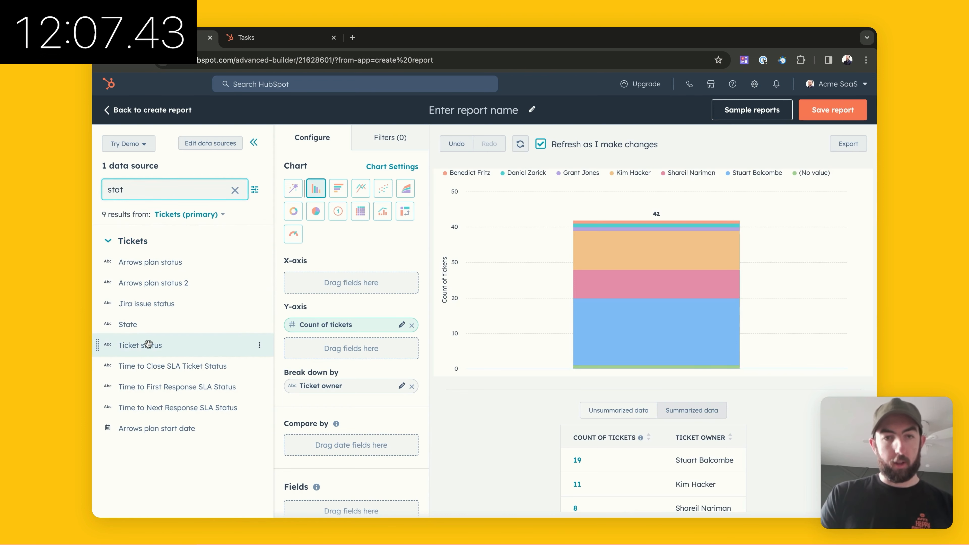
left_click_drag(148, 344, 317, 282)
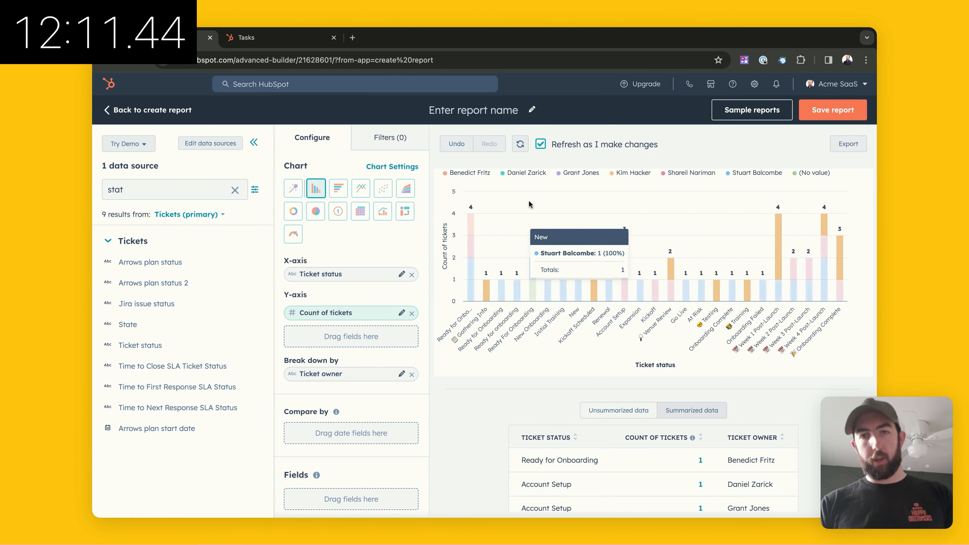
Filter the report so that the ticket Pipeline is any of Onboarding Pipeline.
left_click(391, 142)
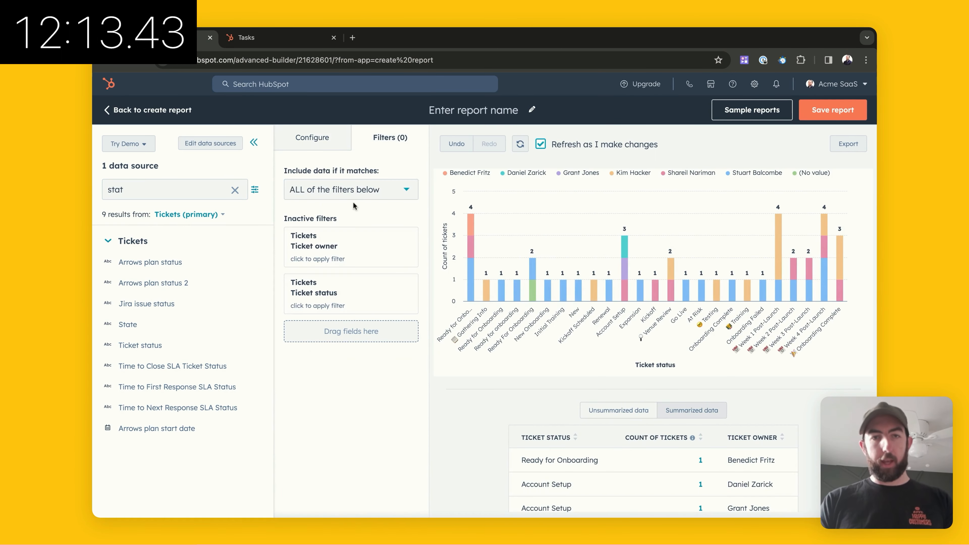
left_click_drag(158, 191, 93, 195)
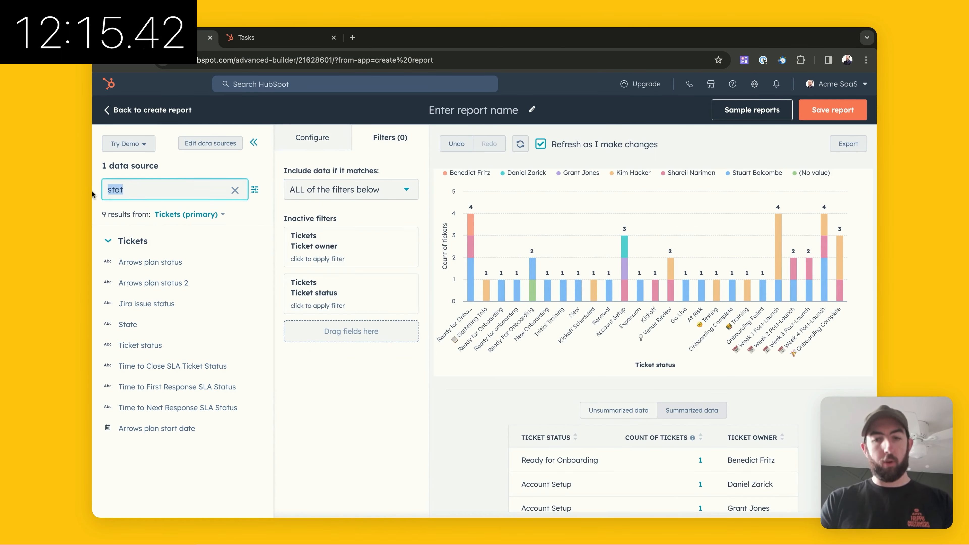
type("piple")
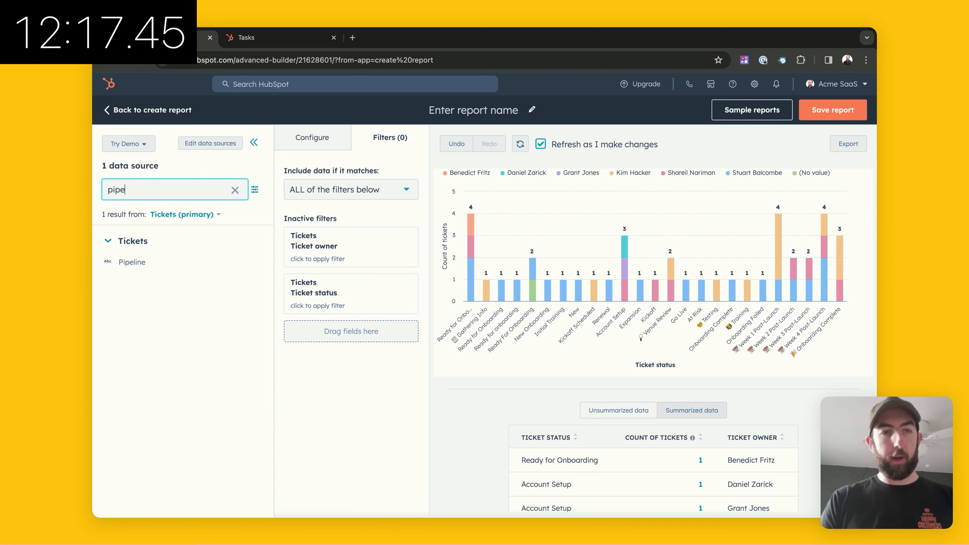
left_click_drag(156, 265, 328, 336)
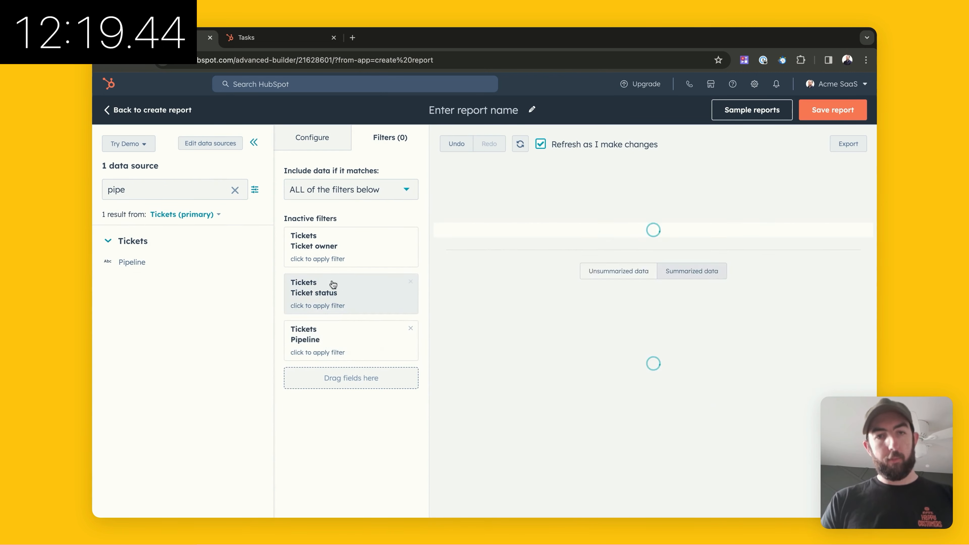
left_click(325, 343)
left_click(476, 186)
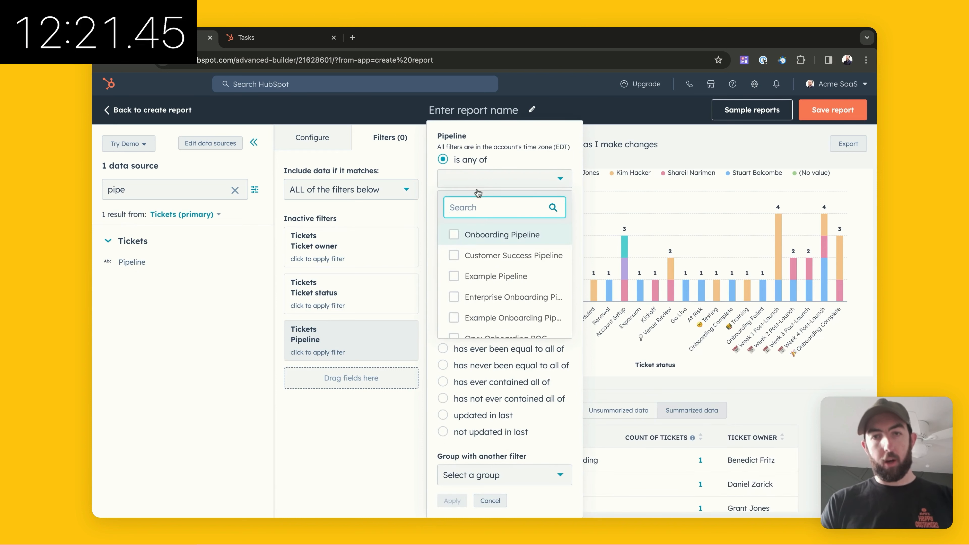
left_click(479, 236)
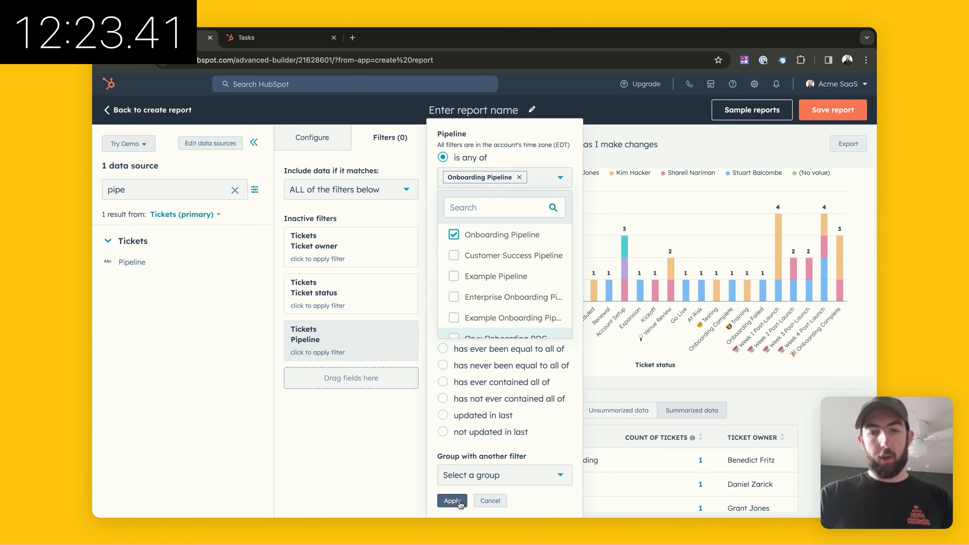
left_click(459, 502)
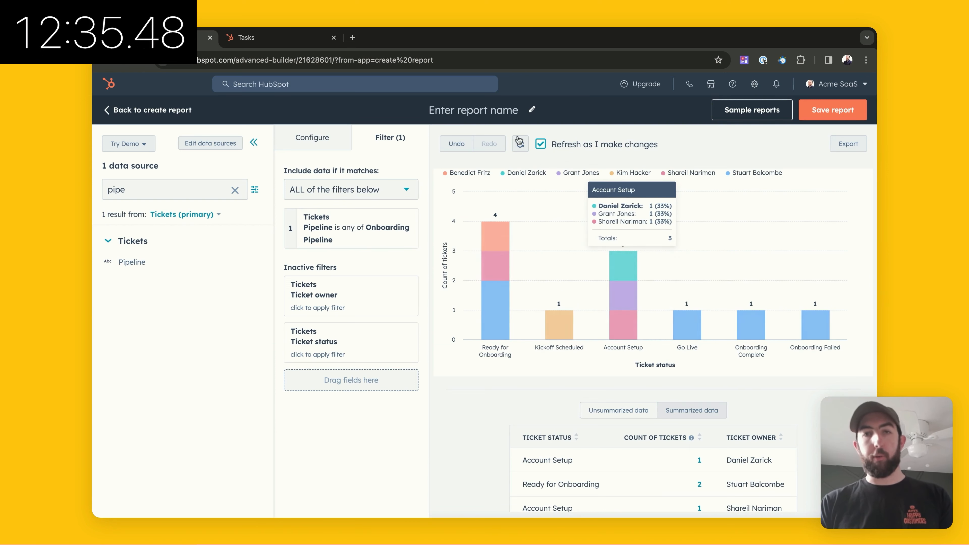
Name the report "Onboarding by Status and Rep".
left_click(489, 111)
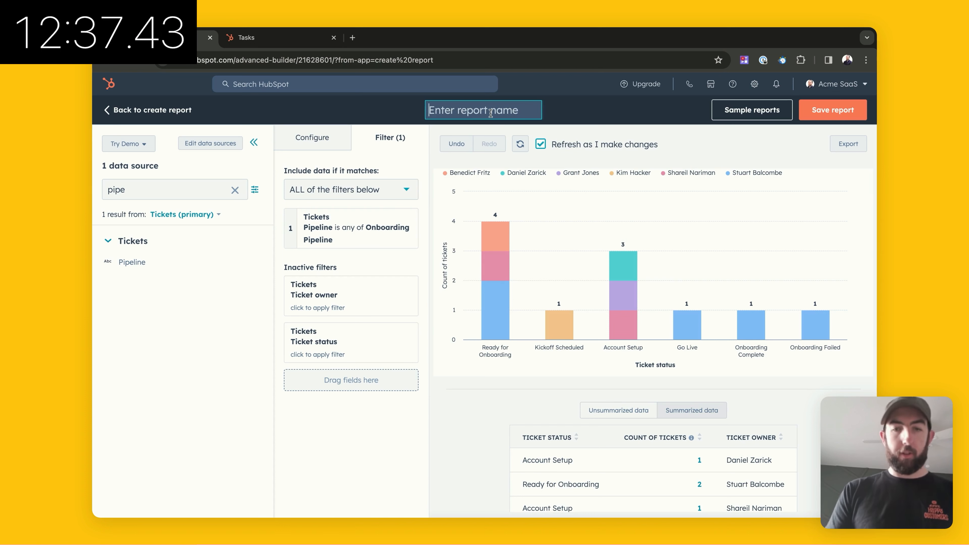
type("Onboarding b")
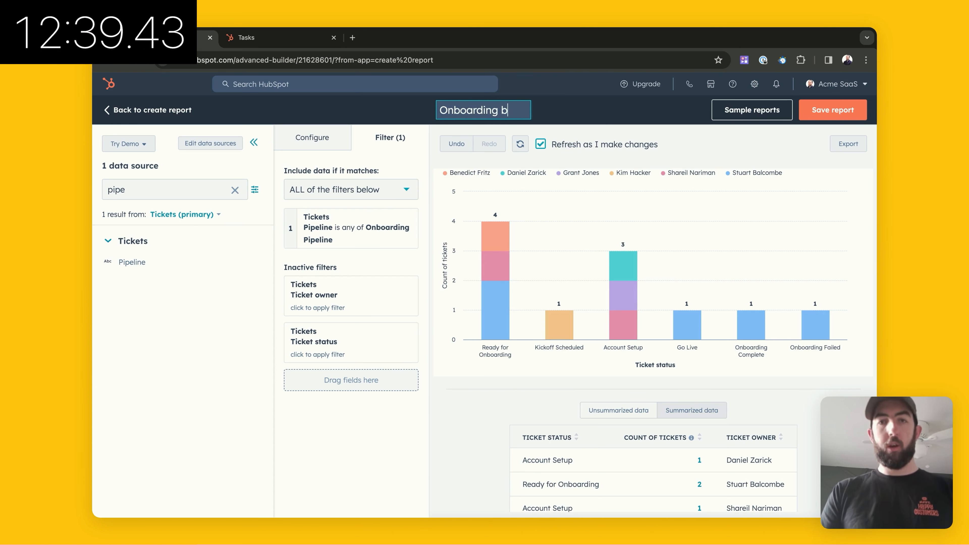
type("y Sta")
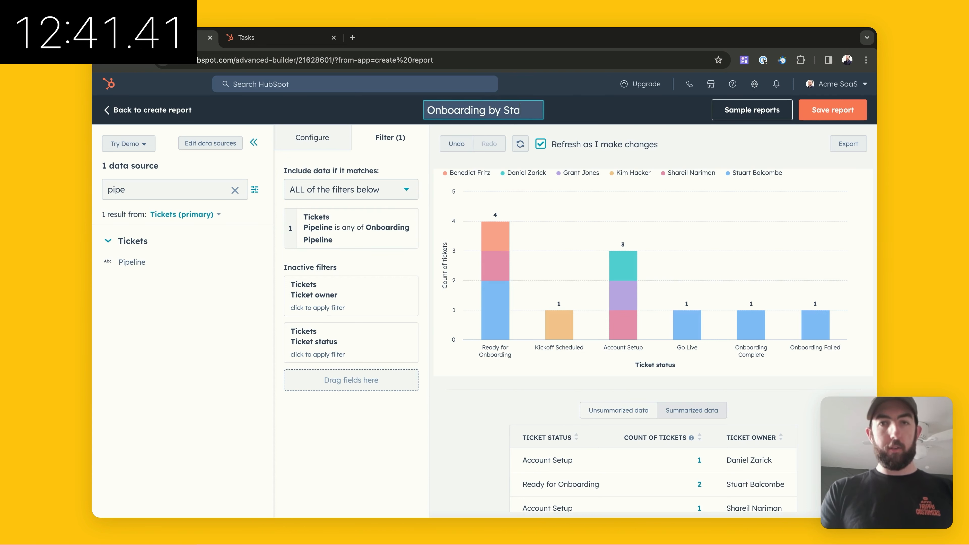
type("tus and Rep")
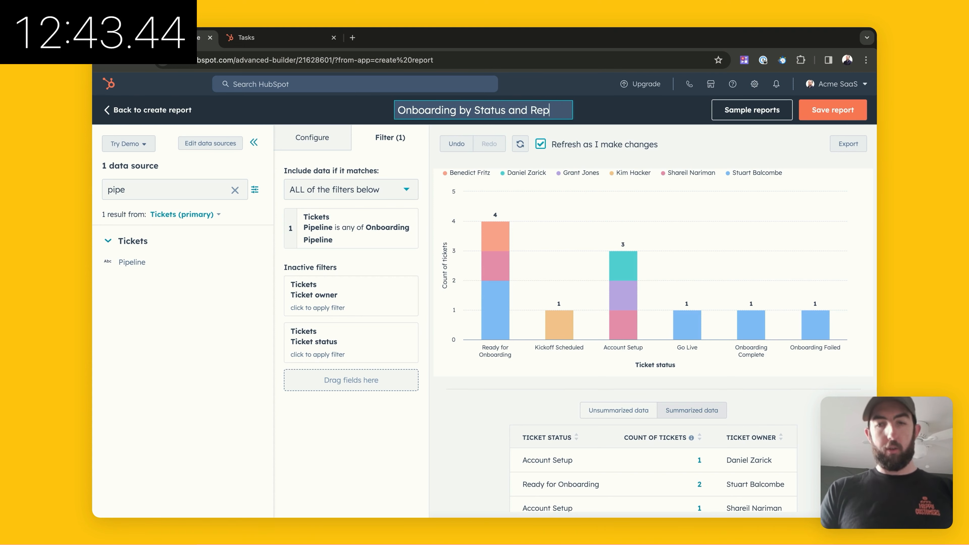
Save the Onboarding by Status and Rep report to the existing Onboarding Visibility dashboard.
left_click(830, 110)
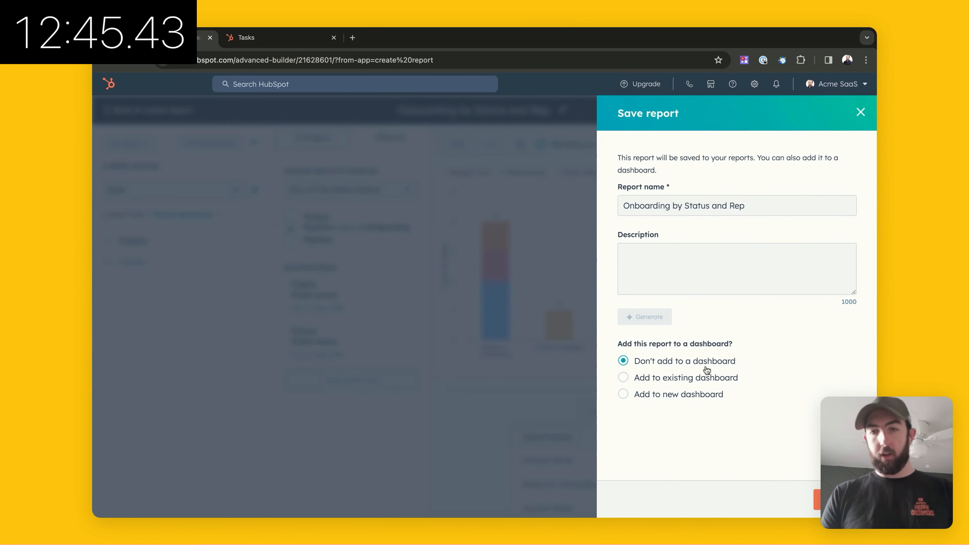
left_click(692, 381)
left_click(693, 396)
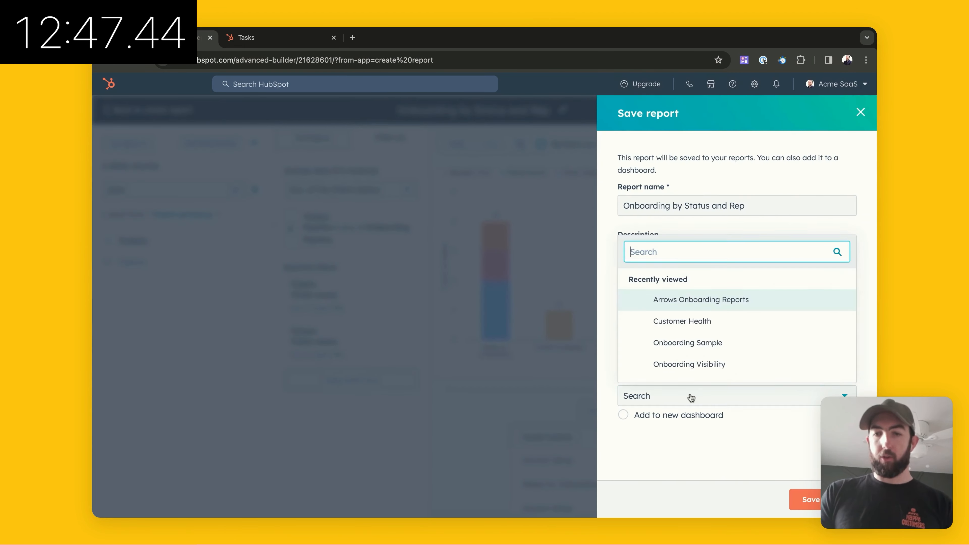
left_click(693, 365)
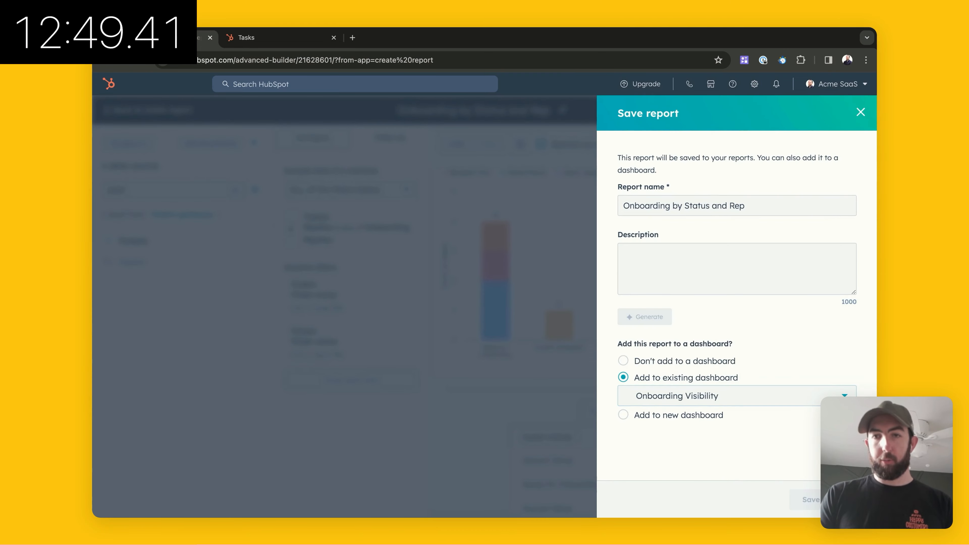
key("Return")
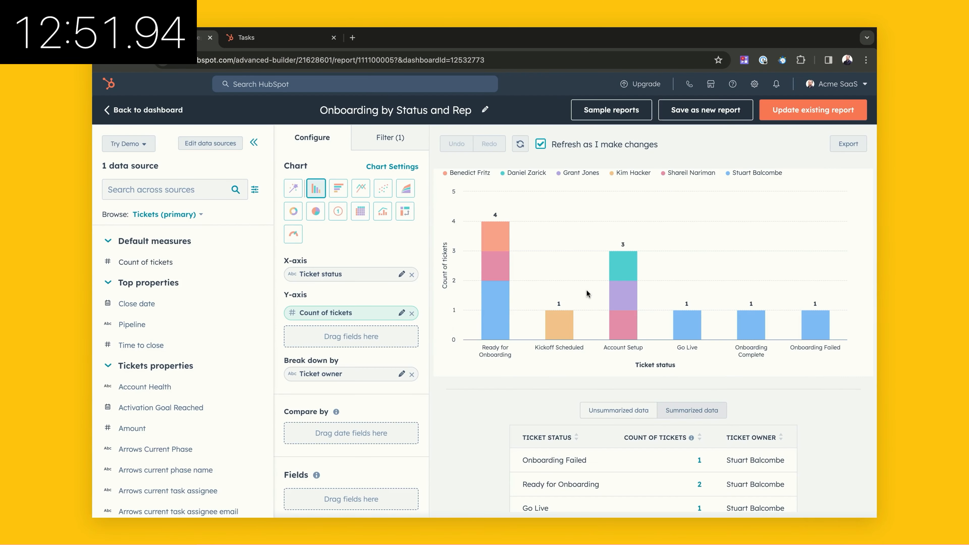
Return to the Onboarding Visibility dashboard and start another report from scratch in the Custom Report Builder with self-chosen data sources.
left_click(173, 112)
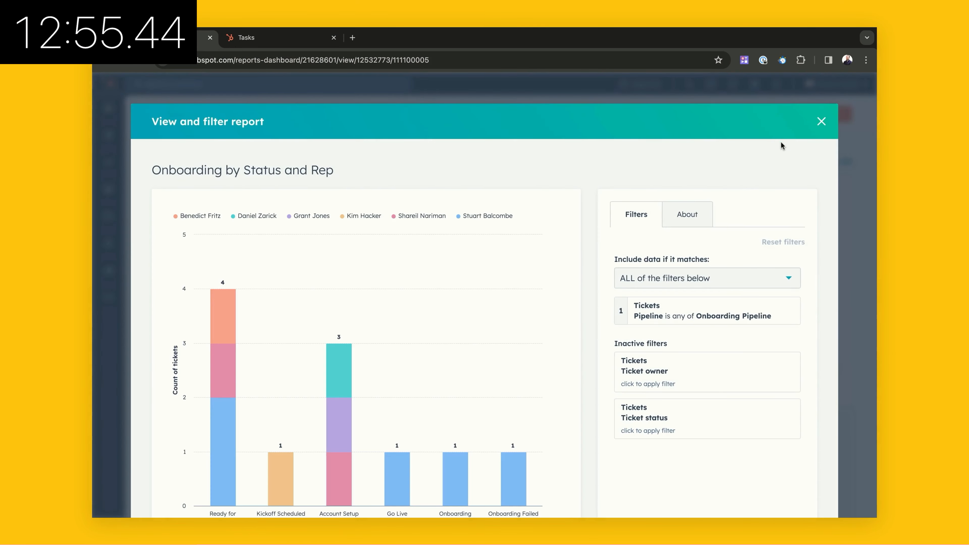
left_click(821, 121)
left_click(824, 114)
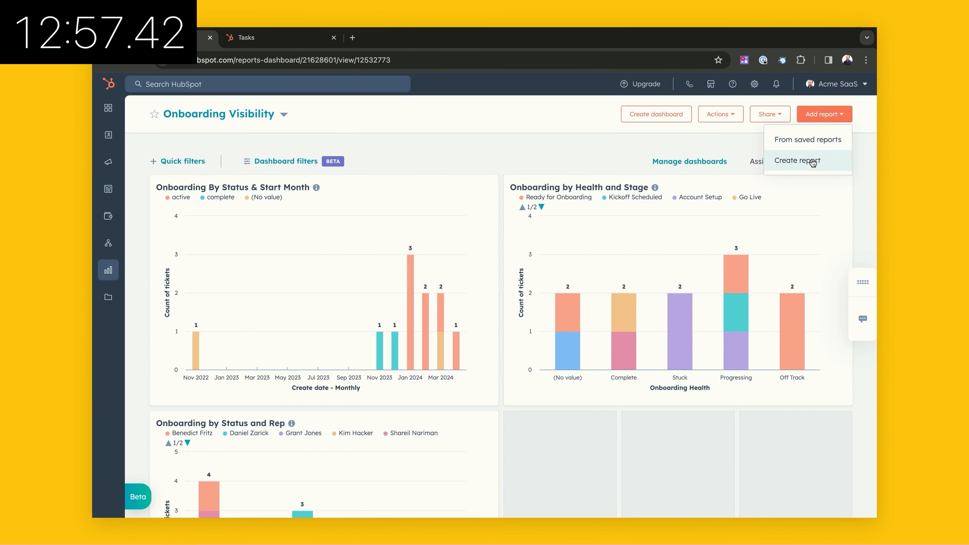
left_click(808, 161)
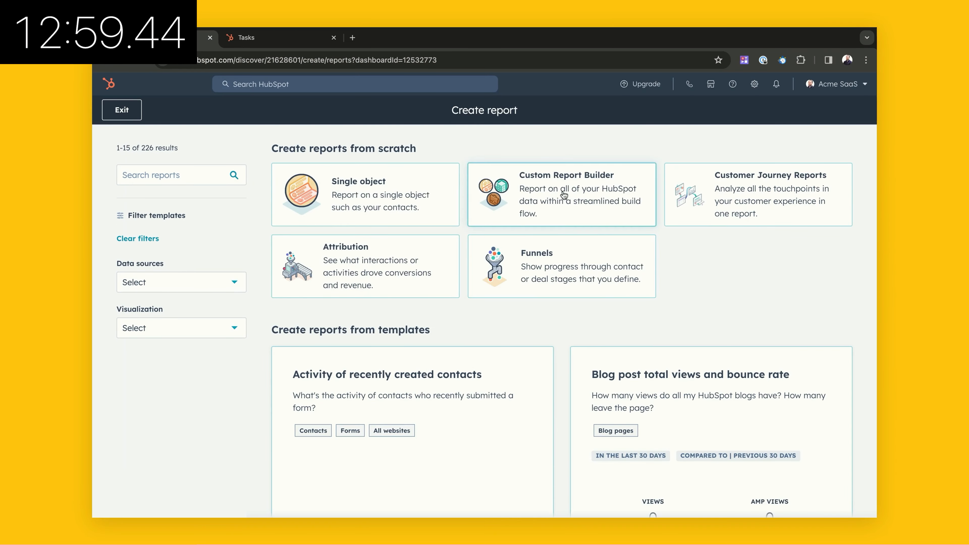
left_click(563, 195)
left_click(408, 297)
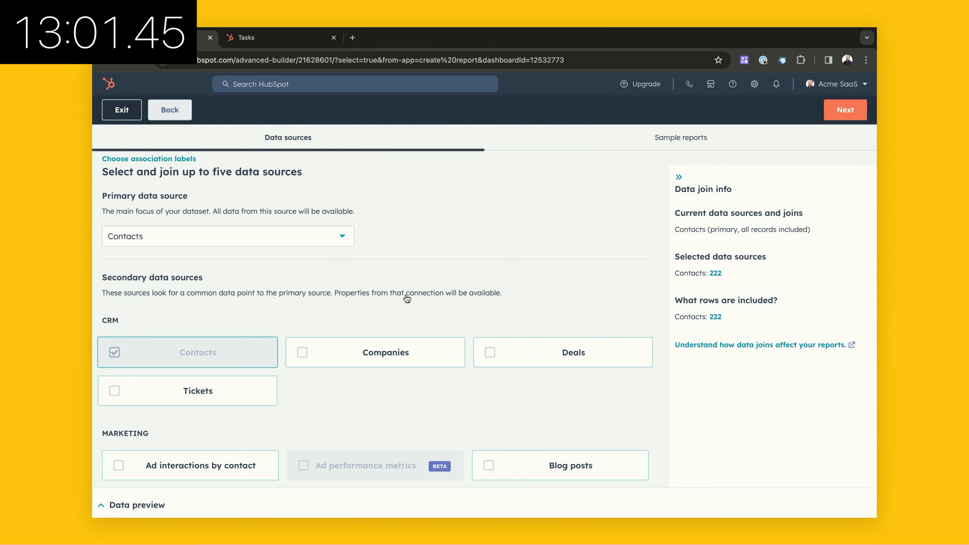
Set Tickets as the primary data source in place of Contacts and continue to the report builder.
left_click(290, 236)
scroll(248, 328, "down", 8)
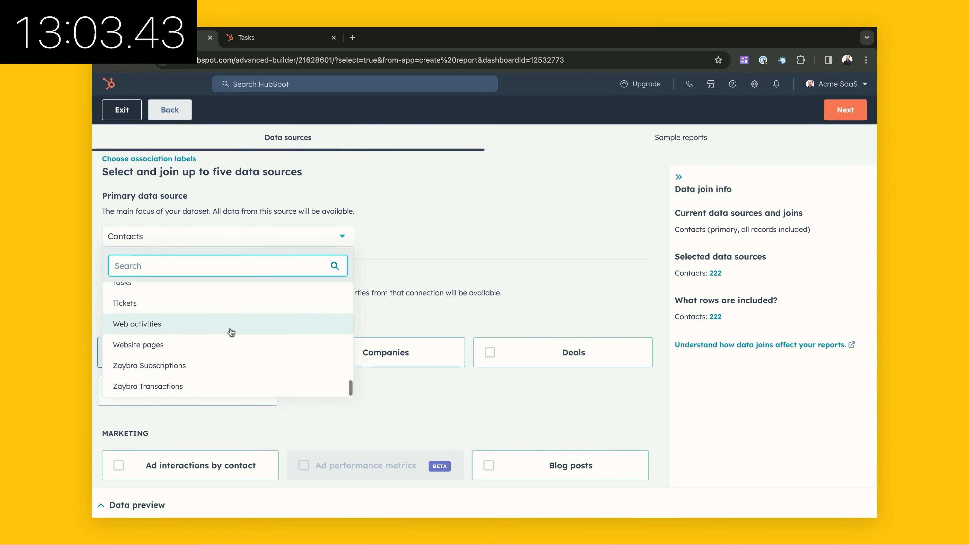
left_click(232, 305)
left_click(825, 113)
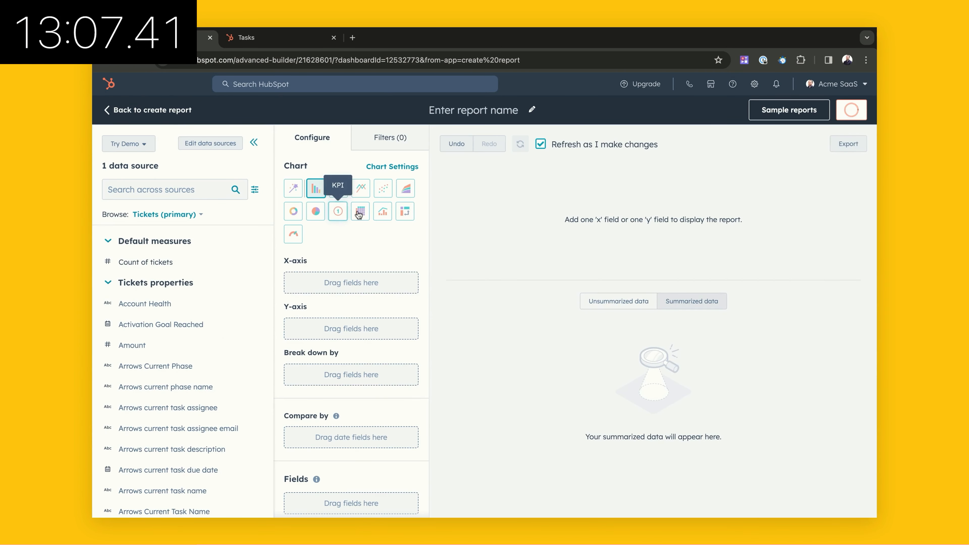
Switch the chart type to a table and add Ticket name as its first column.
left_click(360, 211)
left_click(190, 197)
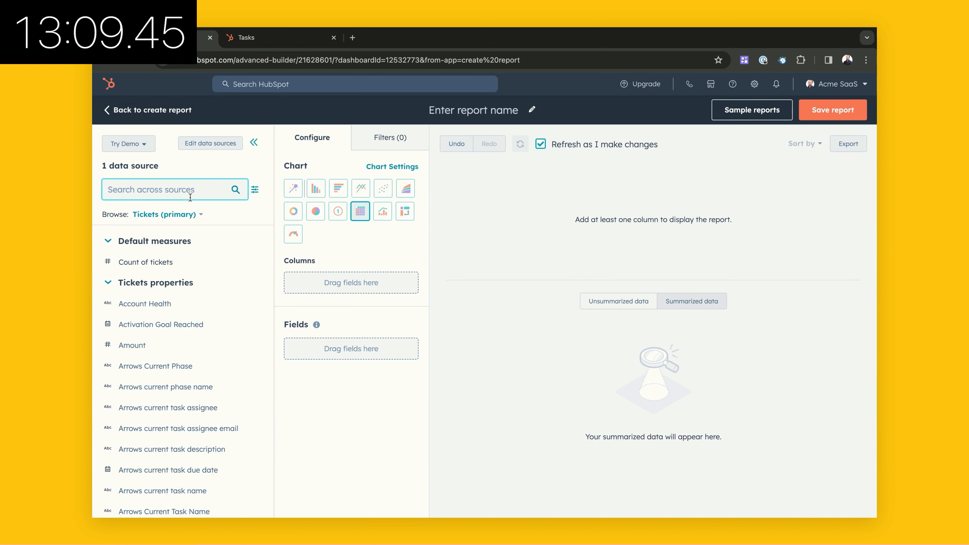
type("tickw")
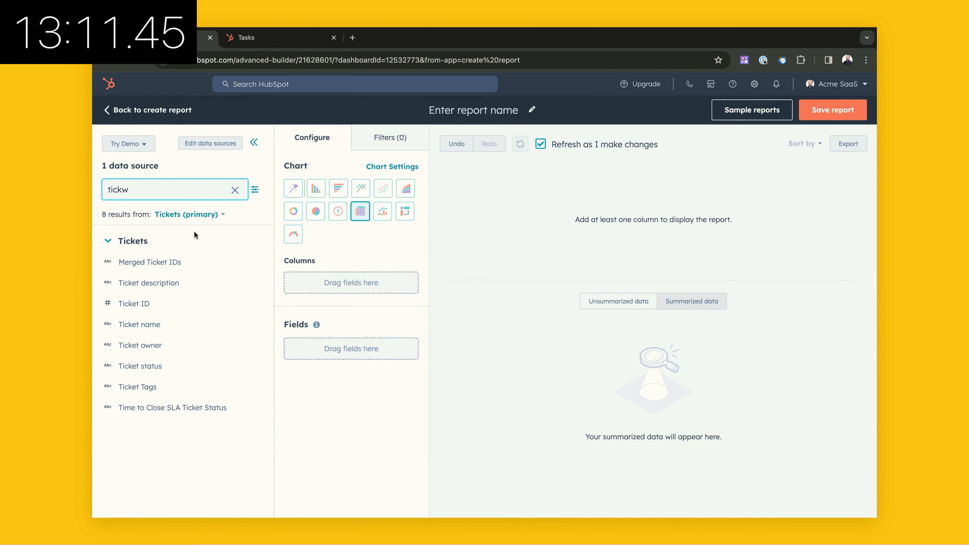
key("BackSpace")
left_click_drag(165, 390, 344, 284)
Filter the table report's tickets to those whose Pipeline is any of Onboarding Pipeline.
left_click(396, 142)
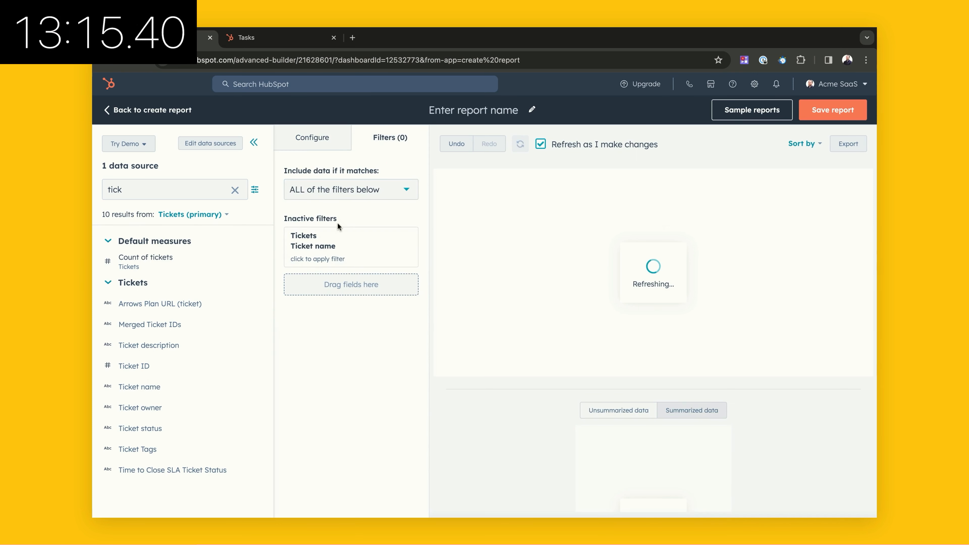
left_click_drag(144, 189, 92, 191)
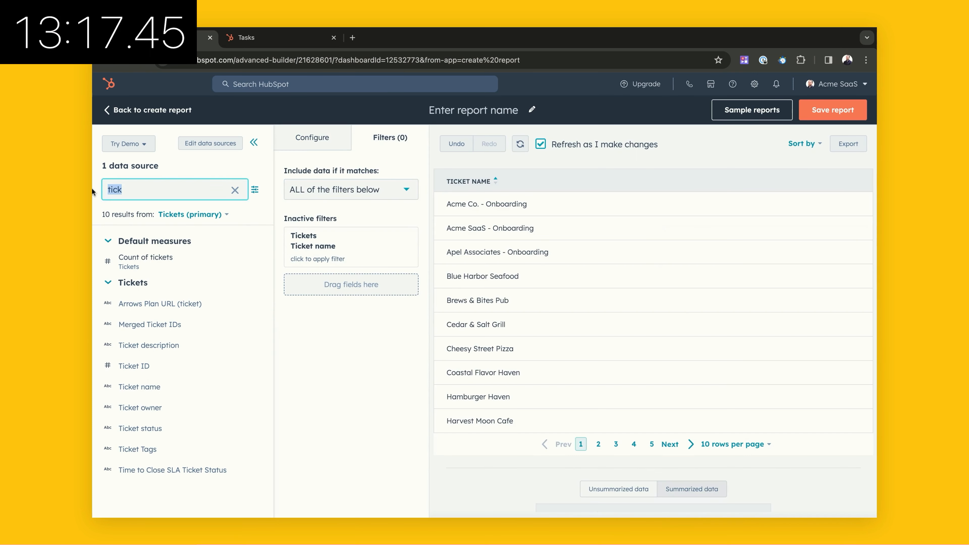
type("pip")
left_click_drag(131, 262, 299, 293)
left_click(300, 293)
left_click(488, 144)
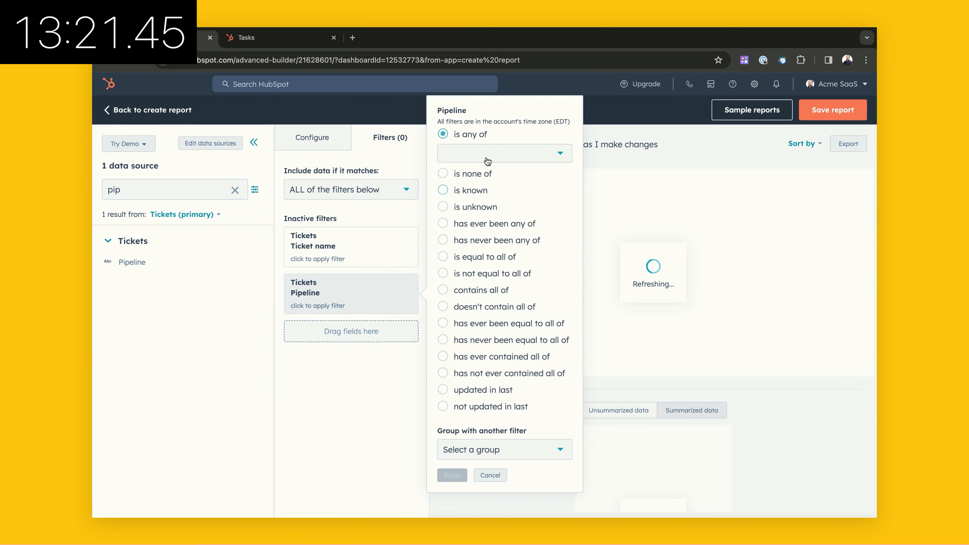
left_click(486, 162)
left_click(491, 210)
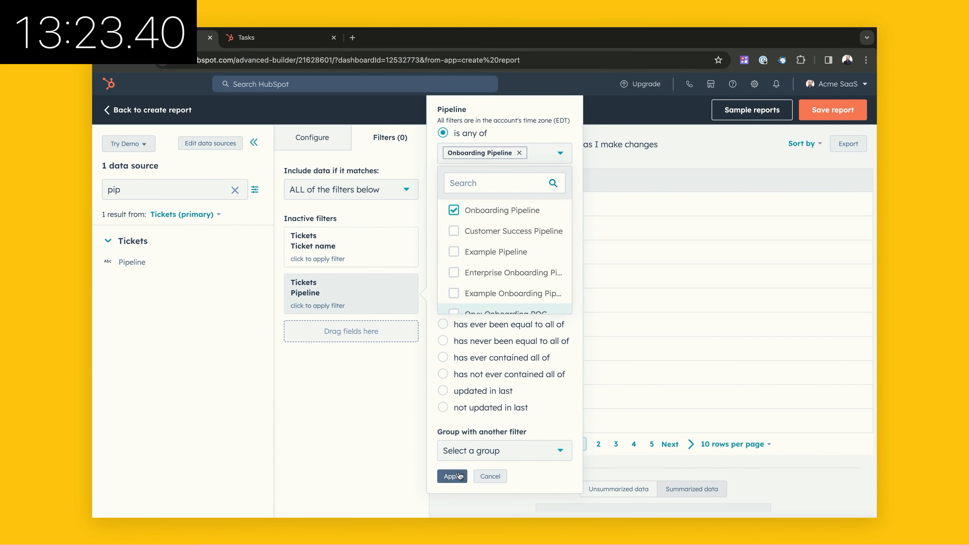
left_click(452, 477)
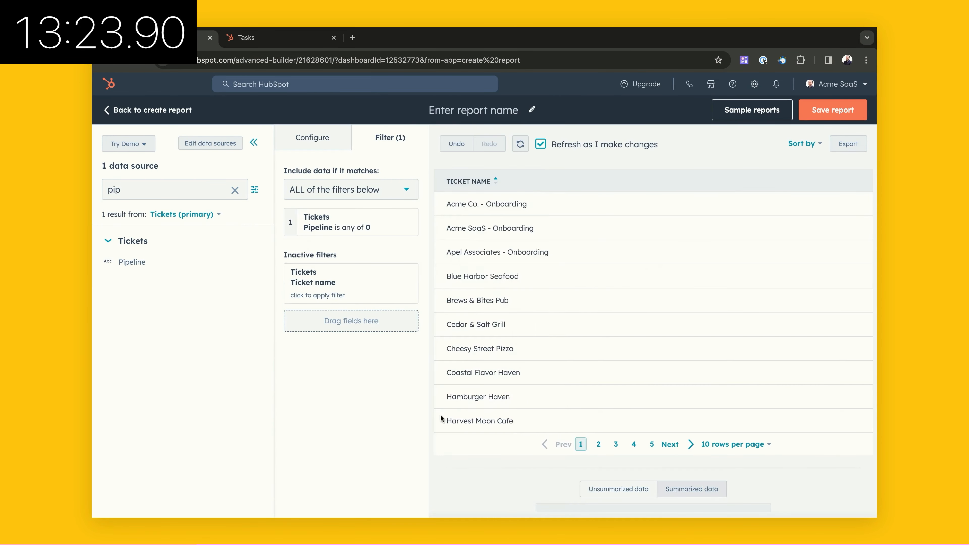
Add a second ticket filter requiring that Arrows Plan URL is known.
left_click(142, 186)
key("BackSpace")
key("BackSpace")
key("BackSpace")
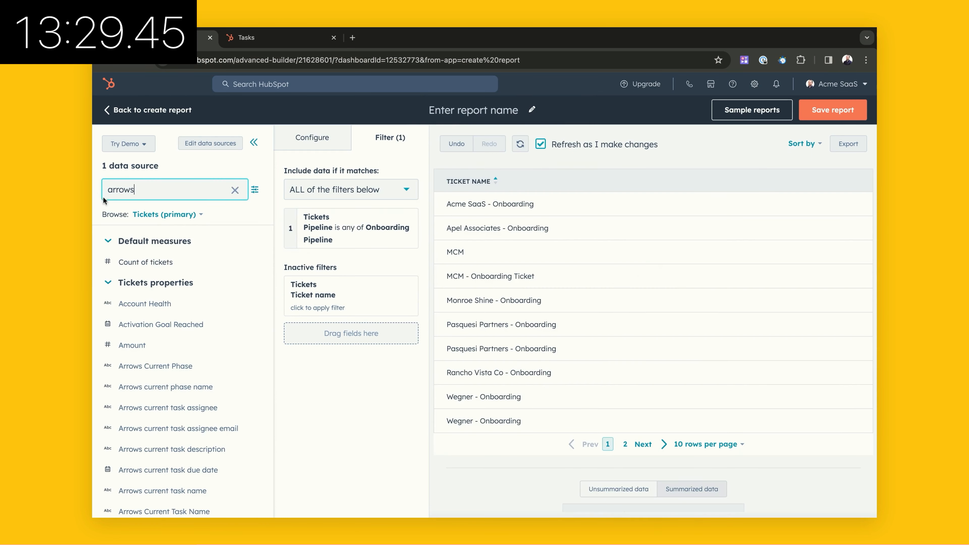
scroll(129, 281, "down", 4)
type("arrows")
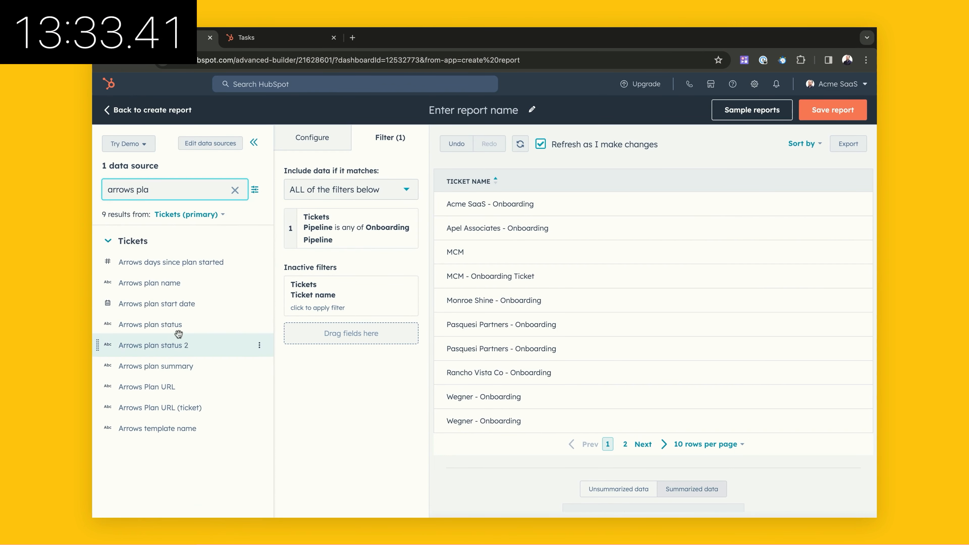
left_click_drag(164, 387, 330, 339)
left_click(331, 342)
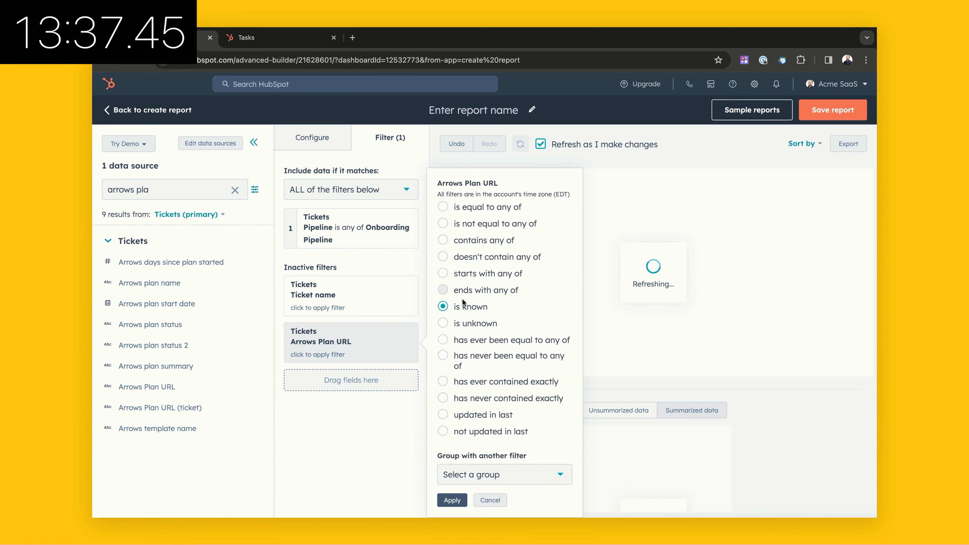
left_click(452, 500)
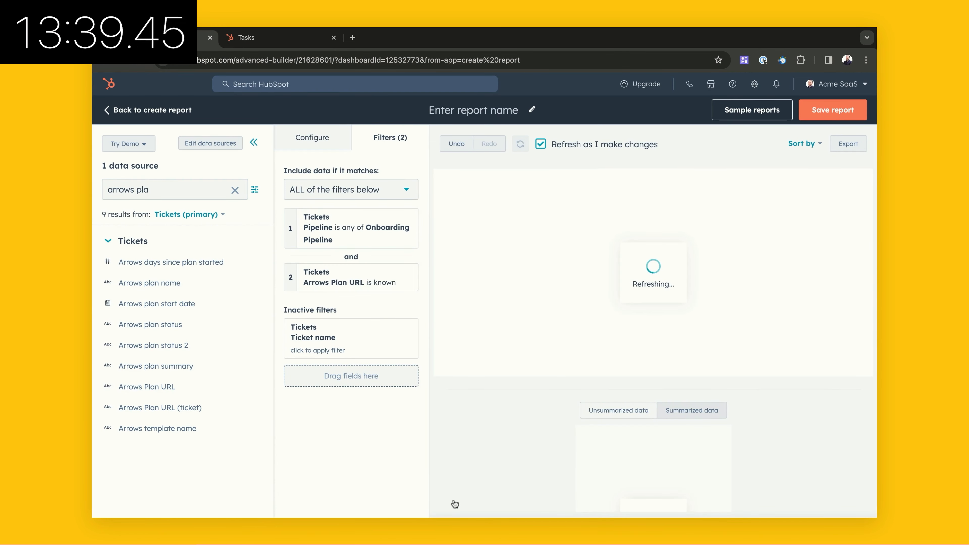
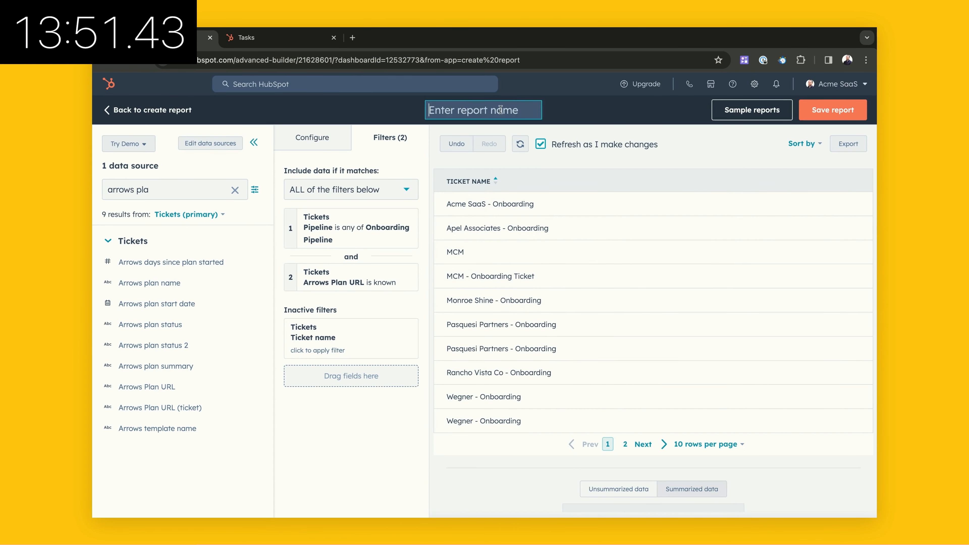
Name the report Missing Data and save it to the existing Onboarding Visibility dashboard.
left_click(500, 110)
type("Missing Data")
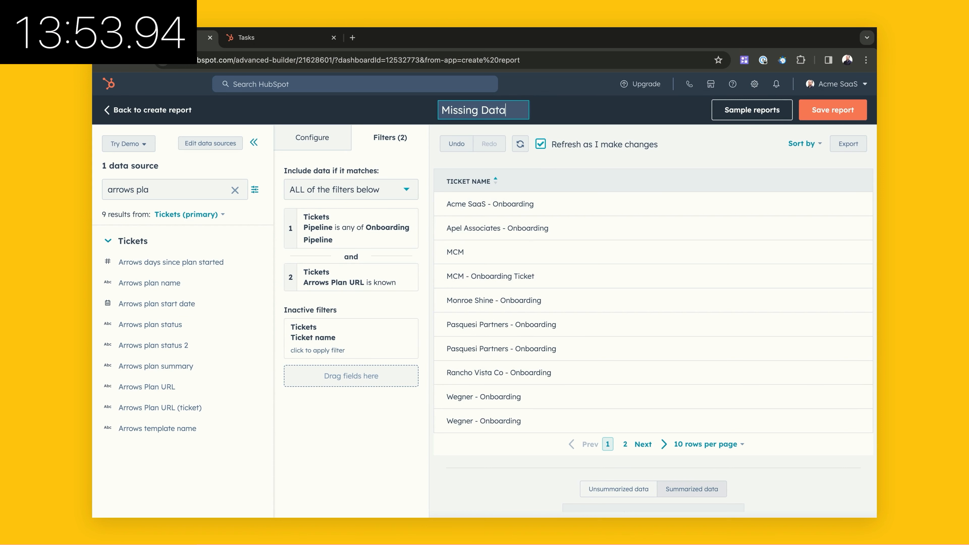
left_click(832, 110)
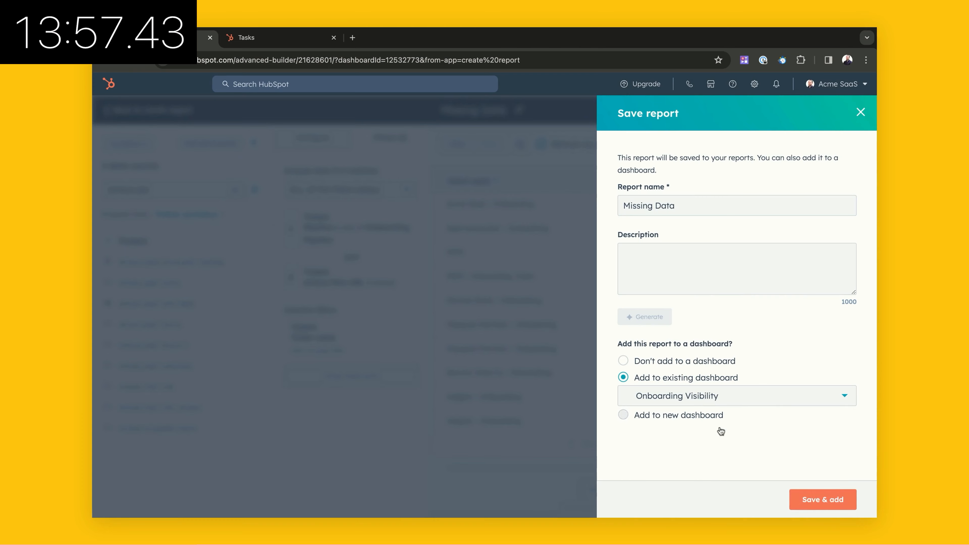
left_click(797, 503)
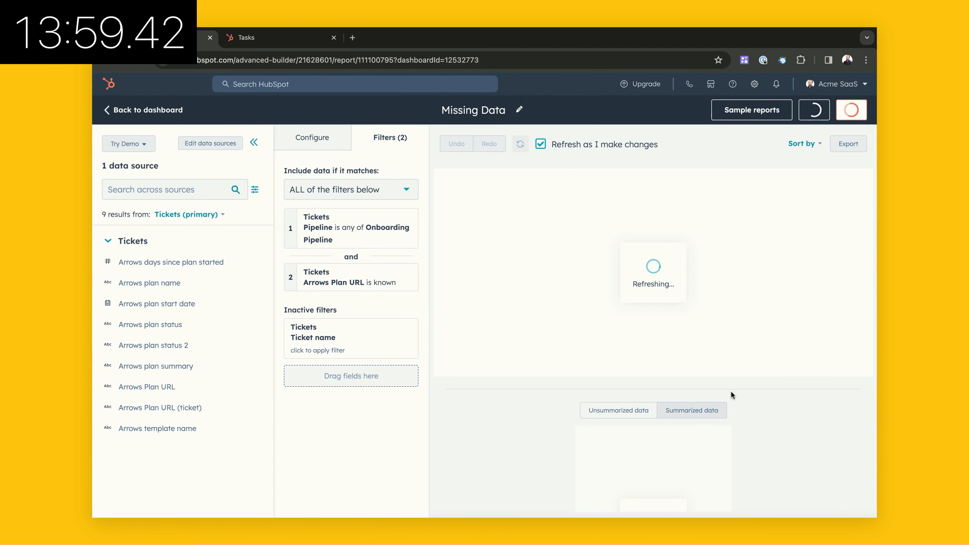
Go back to the Onboarding Visibility dashboard and begin a new Custom Report Builder report with self-chosen data sources.
left_click(111, 112)
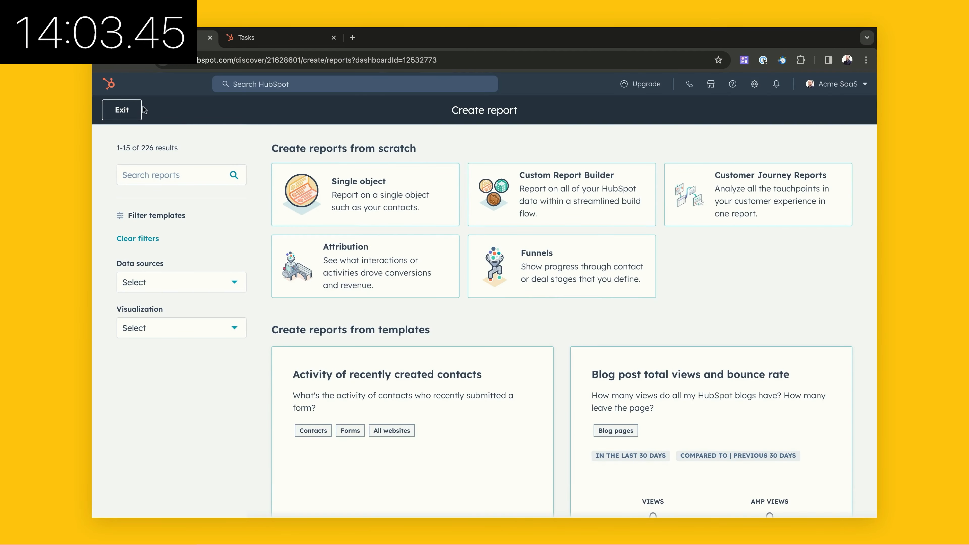
left_click(140, 110)
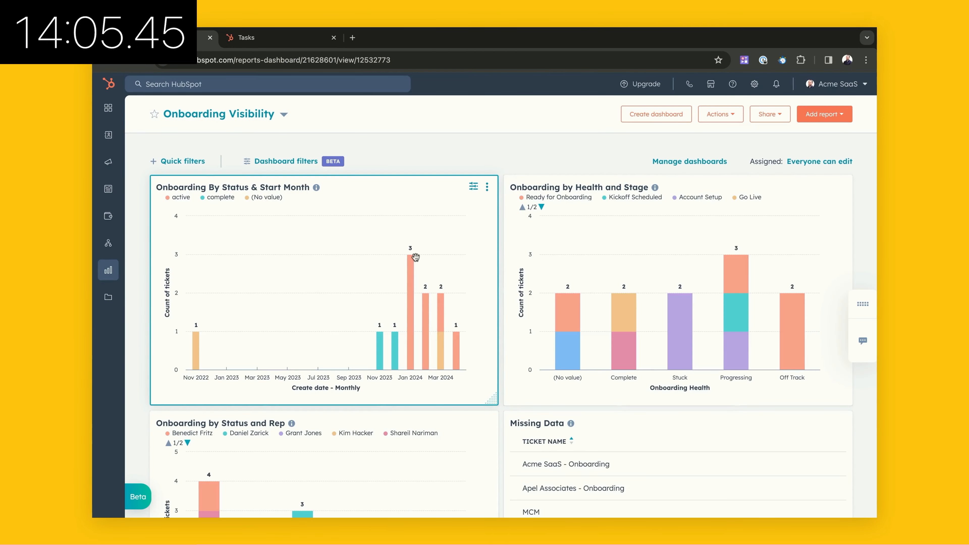
scroll(415, 257, "down", 5)
scroll(413, 258, "up", 5)
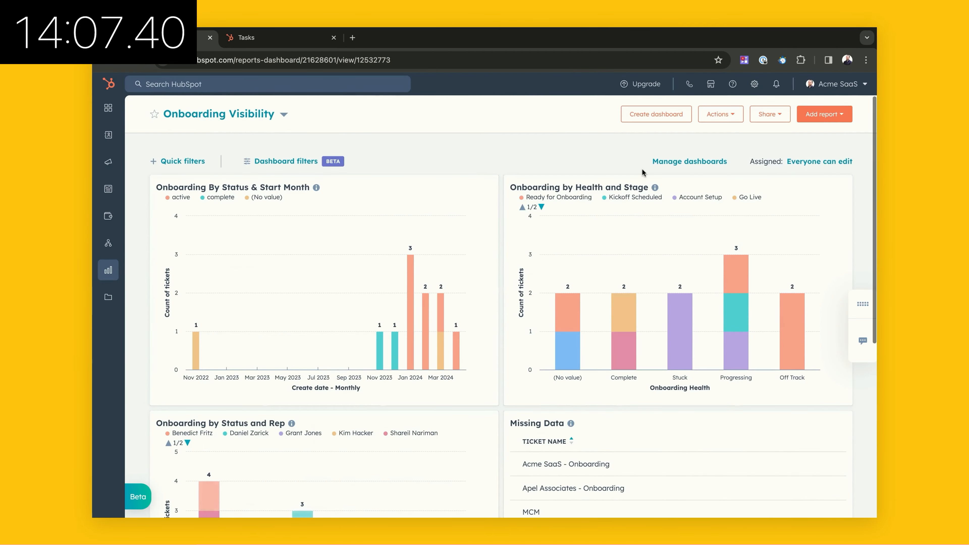
left_click(832, 116)
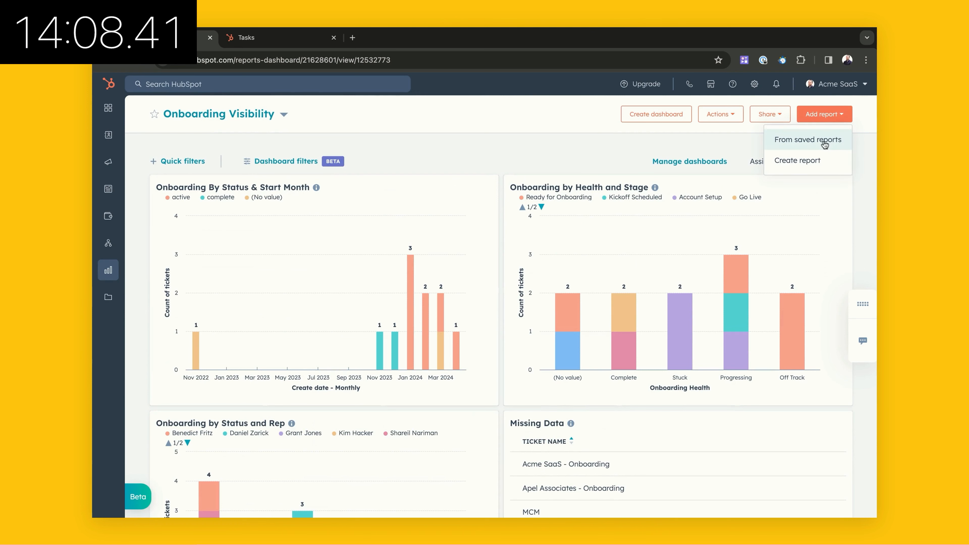
left_click(798, 161)
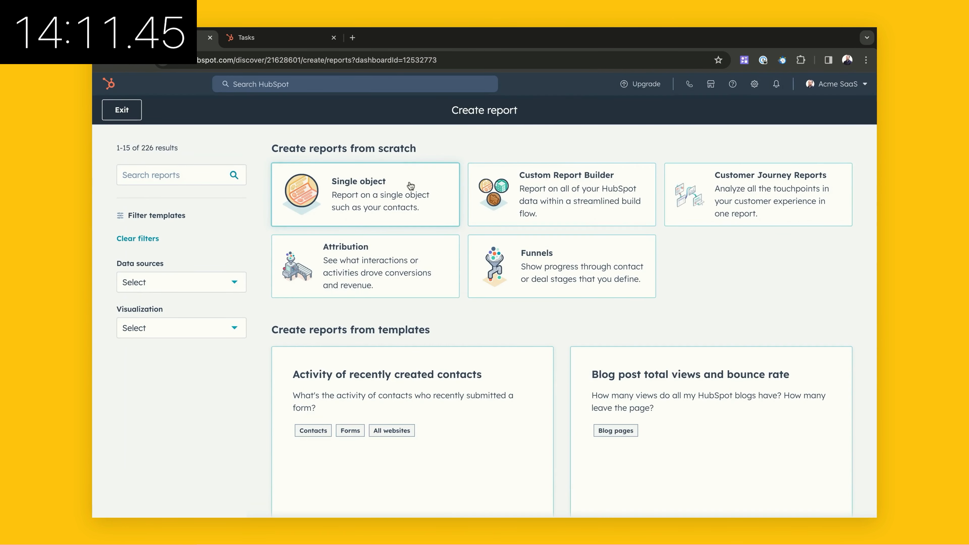
left_click(552, 201)
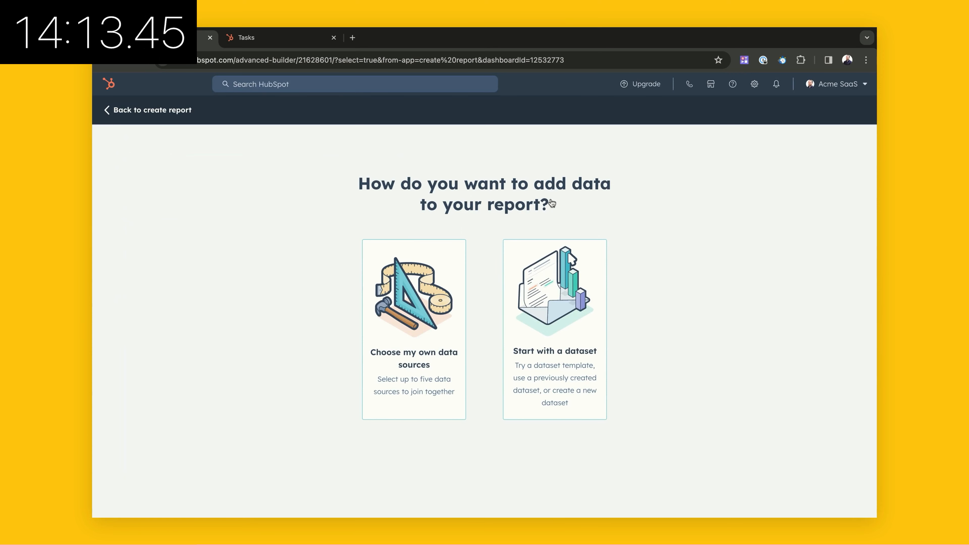
left_click(396, 301)
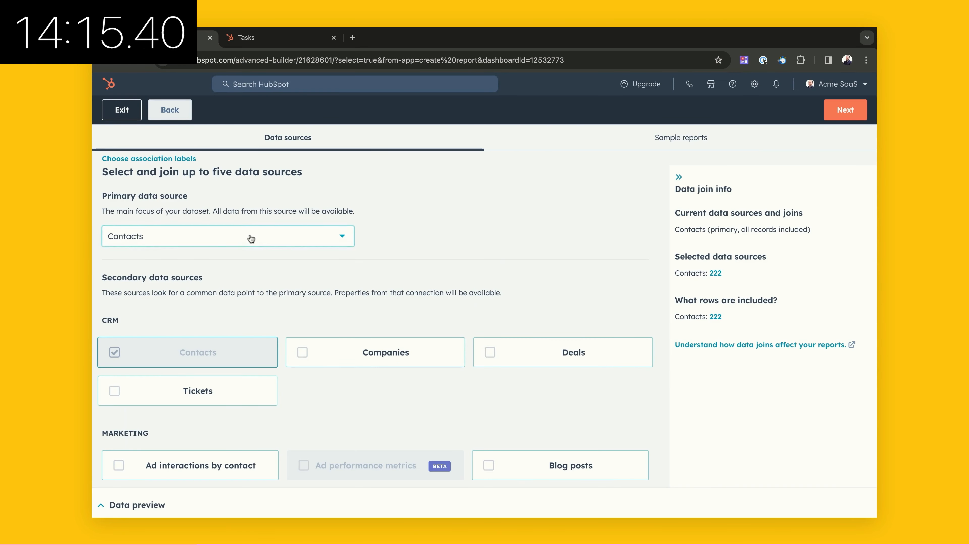
Choose Tickets as the new report's primary data source and proceed to the report builder.
left_click(251, 239)
scroll(216, 341, "down", 5)
left_click(214, 310)
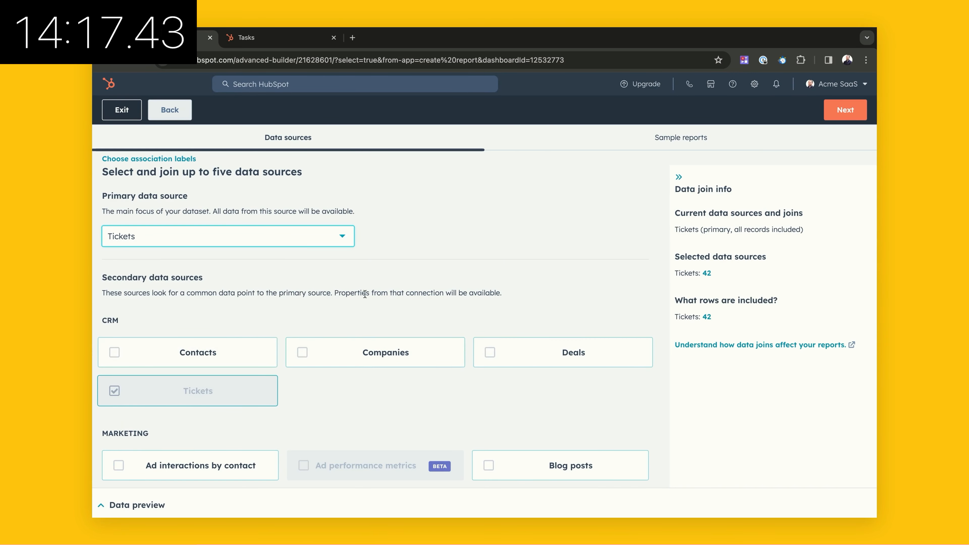
left_click(844, 110)
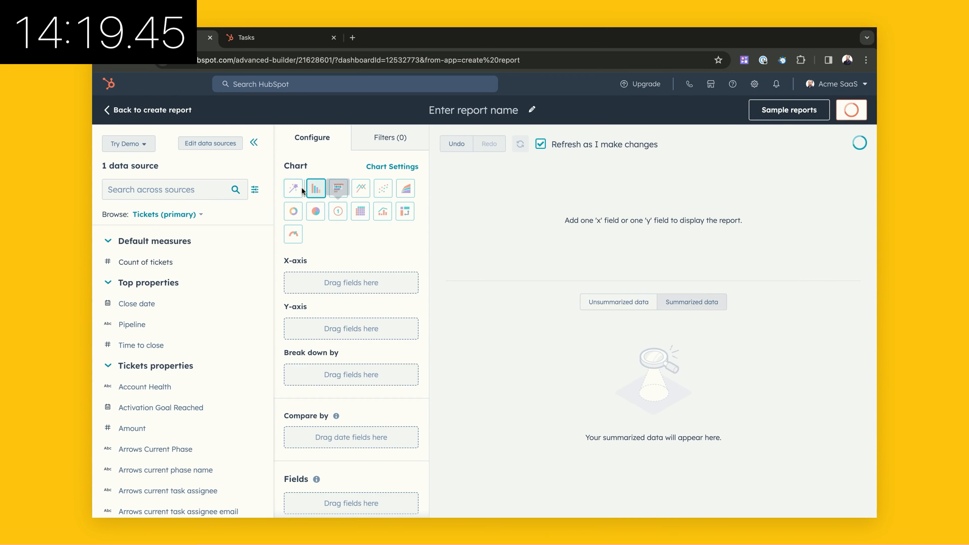
Add Ticket name to the report and change the chart type to a table.
left_click(168, 190)
type("name")
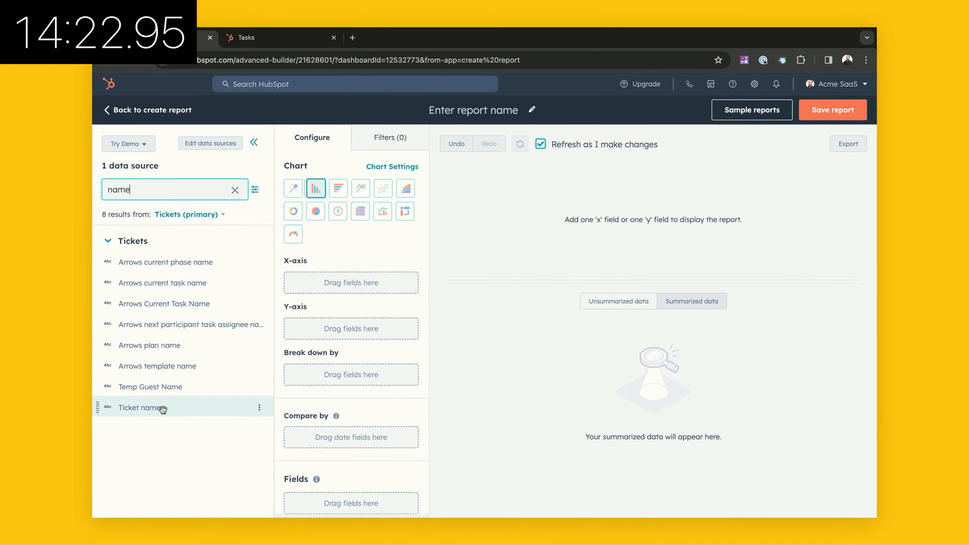
left_click_drag(156, 407, 332, 290)
left_click(360, 212)
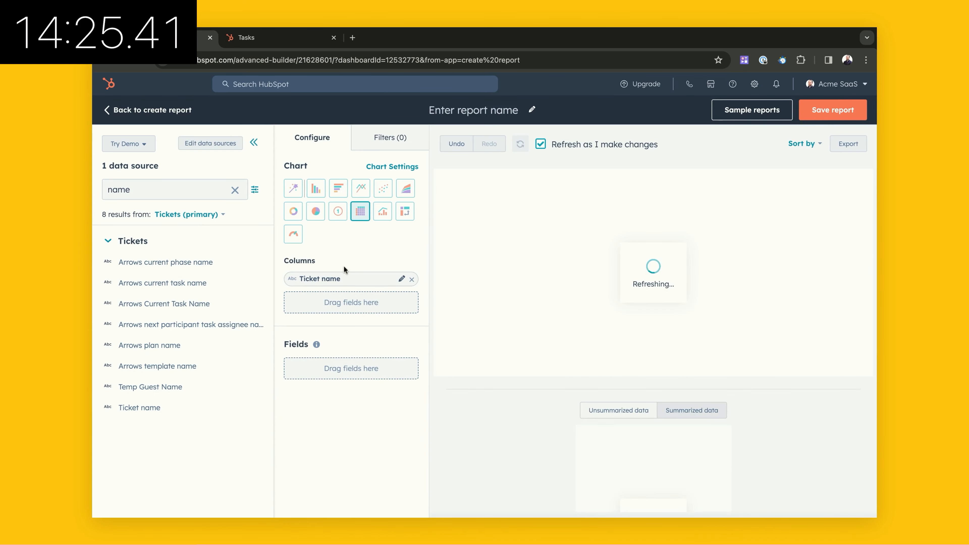
Filter the report to tickets whose Pipeline is any of Onboarding Pipeline.
left_click(391, 139)
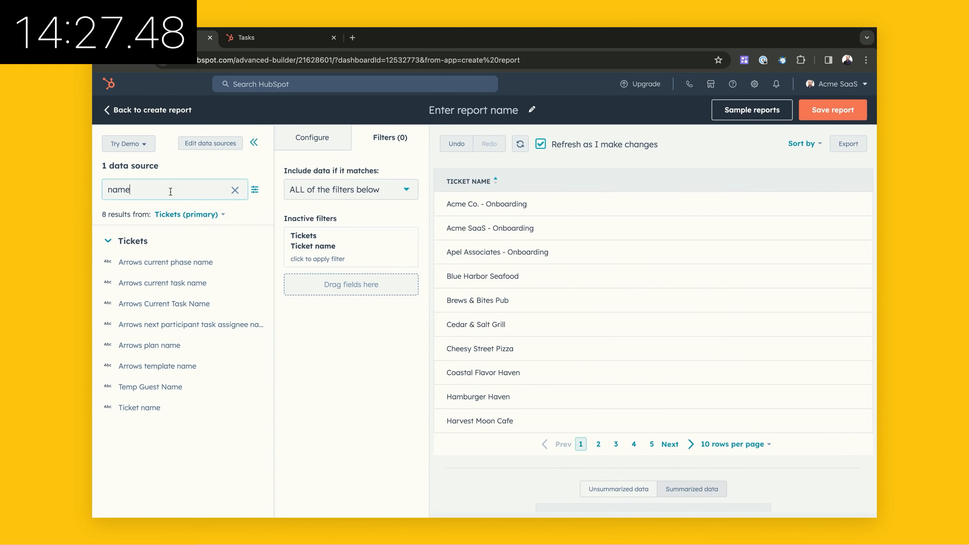
left_click_drag(170, 190, 94, 190)
type("pipel")
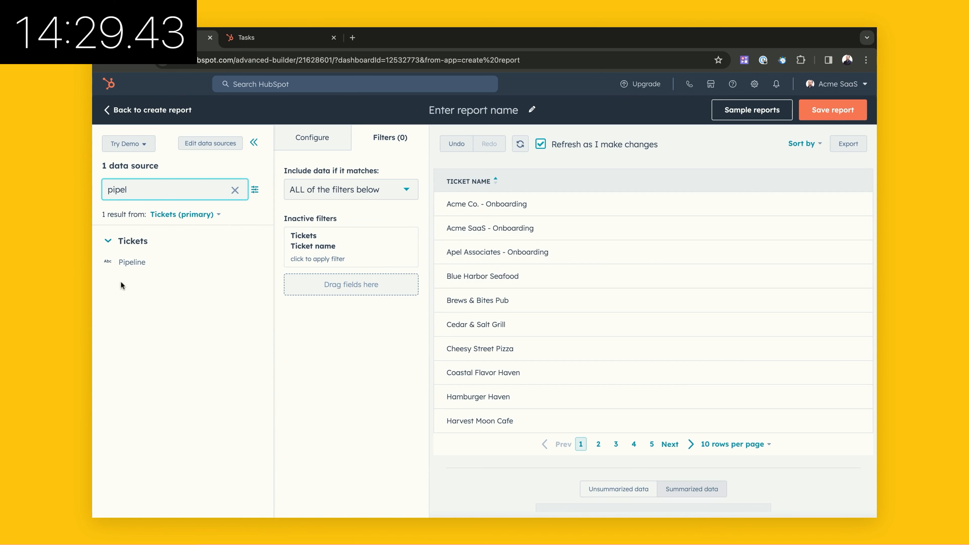
left_click_drag(132, 262, 335, 301)
left_click(340, 302)
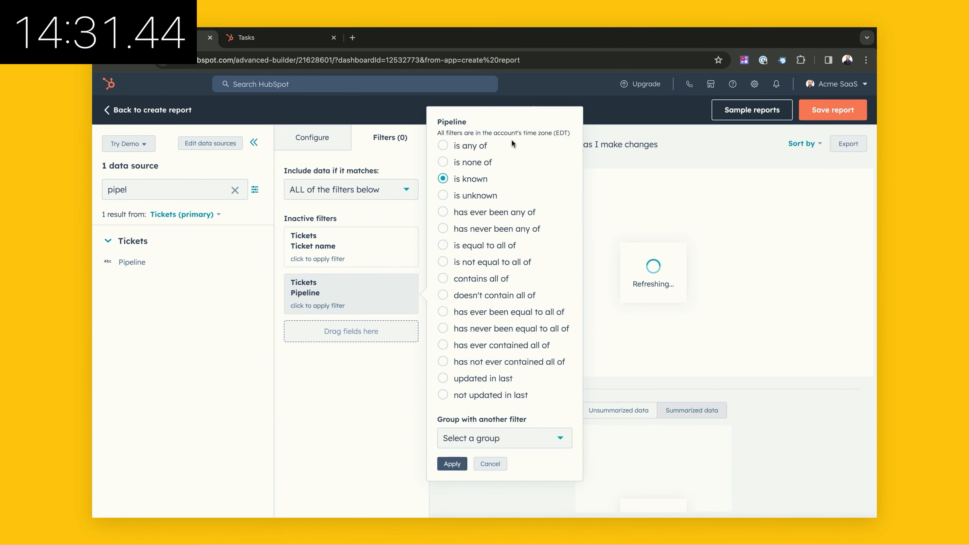
left_click(480, 145)
left_click(484, 157)
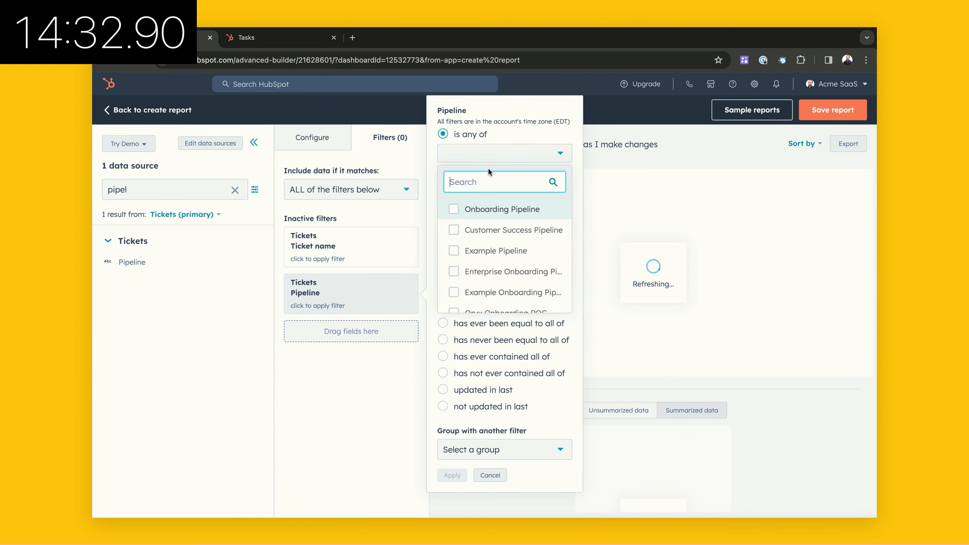
left_click(486, 214)
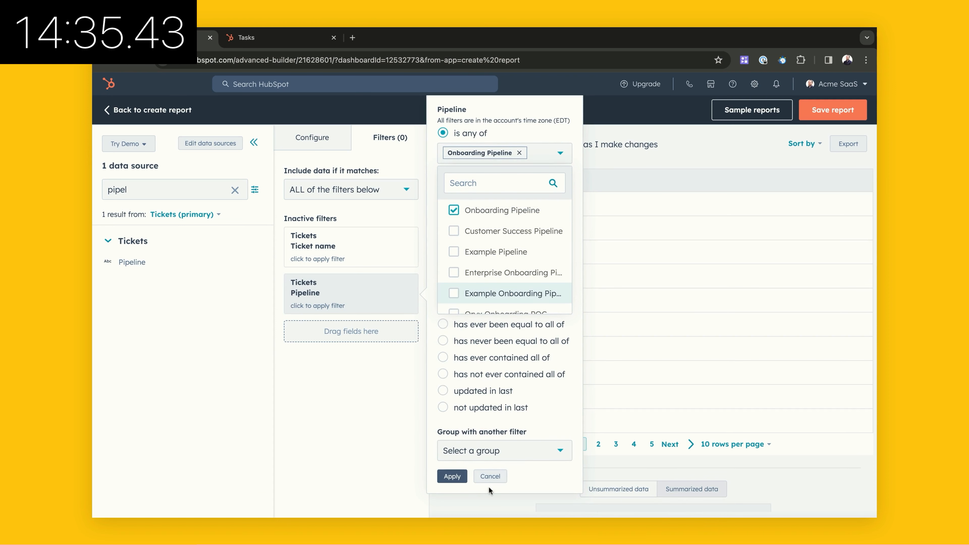
left_click(452, 476)
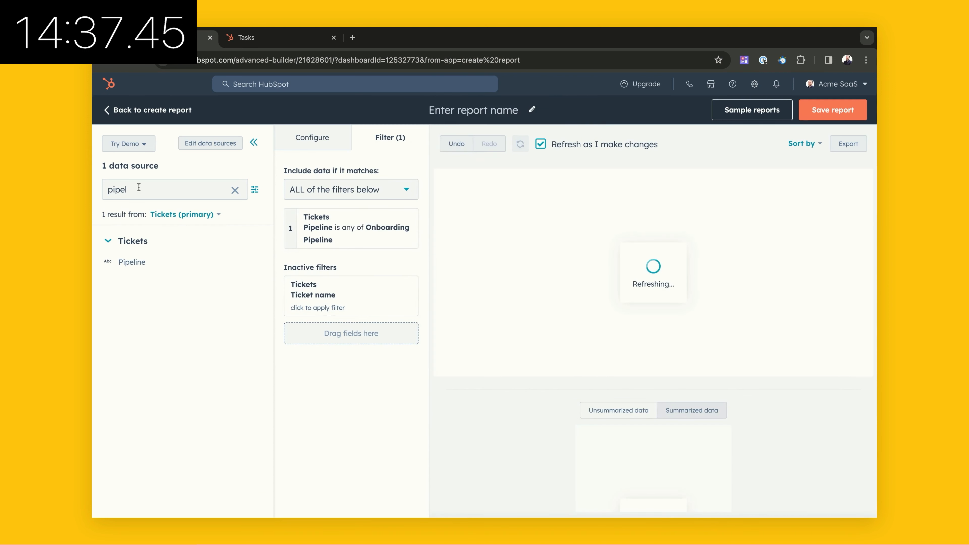
Add a second filter keeping tickets whose Arrows Overdue Tasks is greater than or equal to 1.
left_click_drag(138, 187, 97, 187)
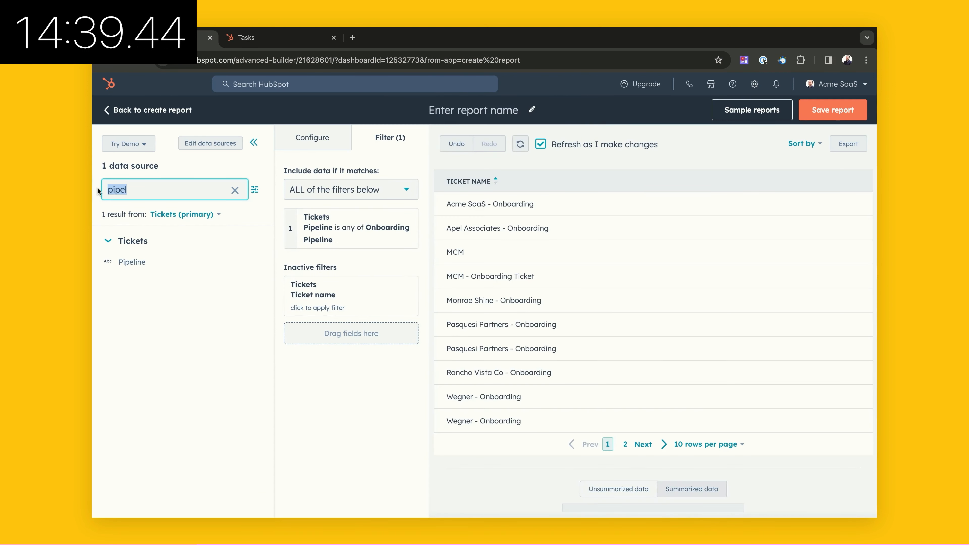
key("BackSpace")
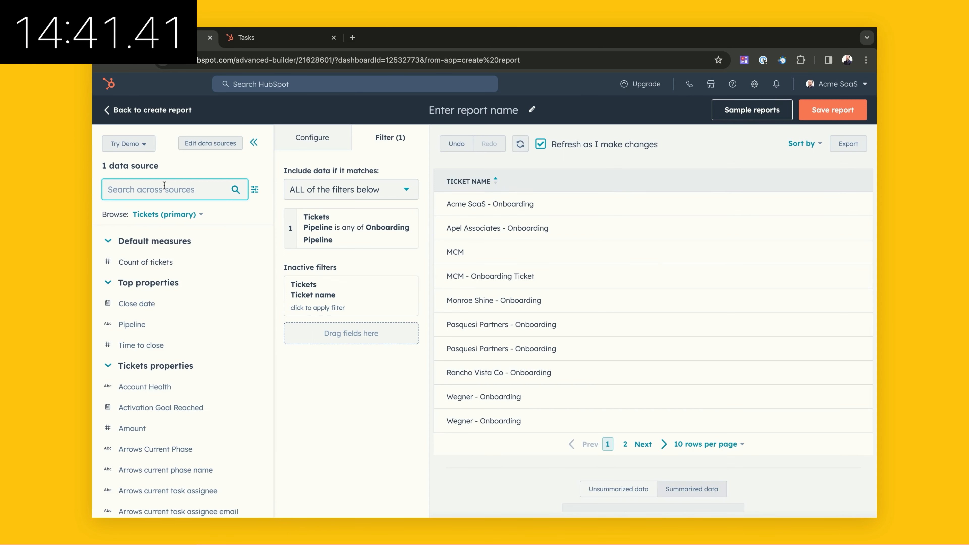
type("arrows")
left_click_drag(173, 200, 91, 194)
type("ove")
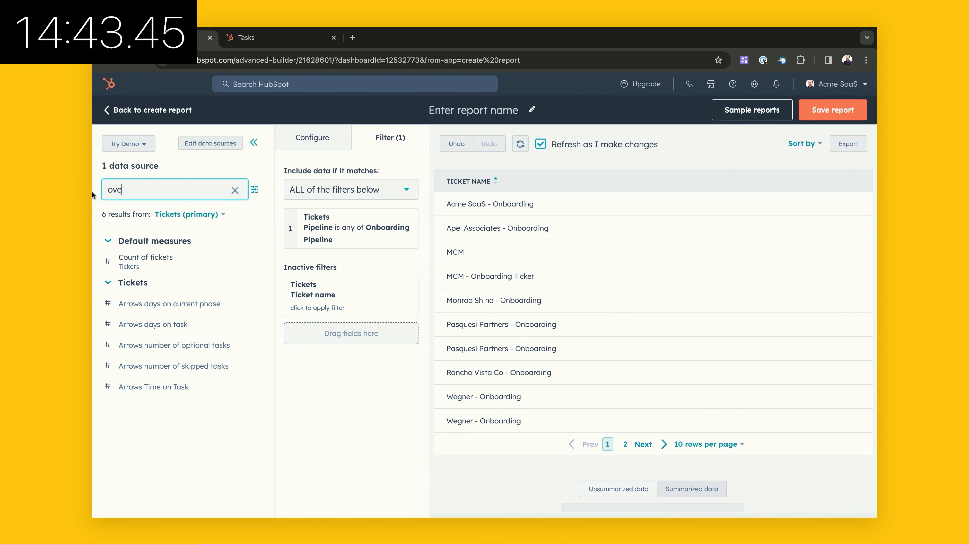
type("rd")
left_click(187, 261)
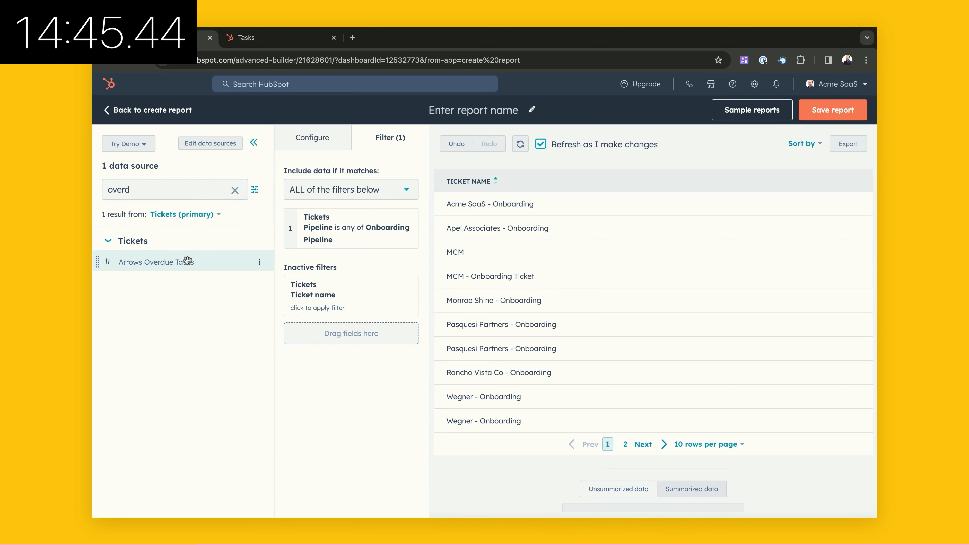
left_click_drag(199, 269, 319, 346)
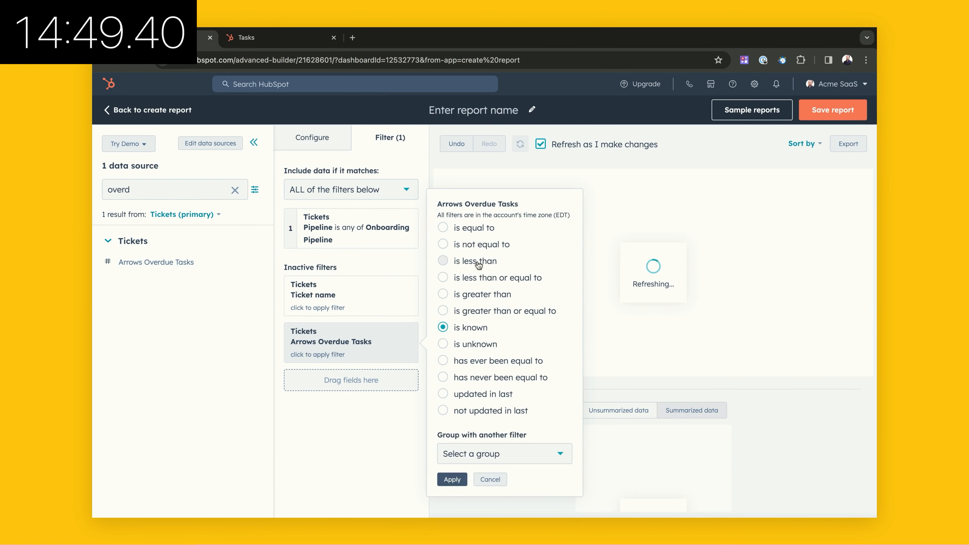
left_click(492, 310)
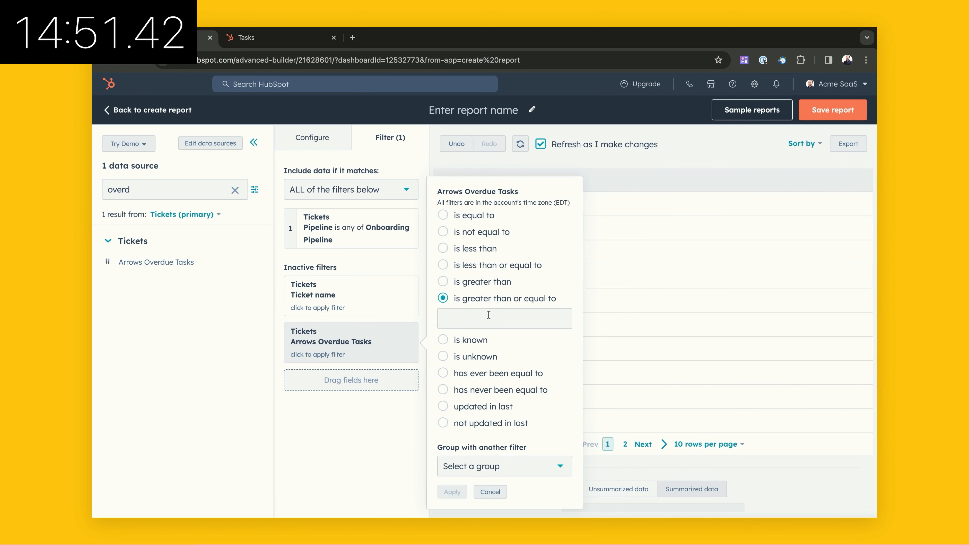
left_click(483, 323)
type("1")
left_click(452, 493)
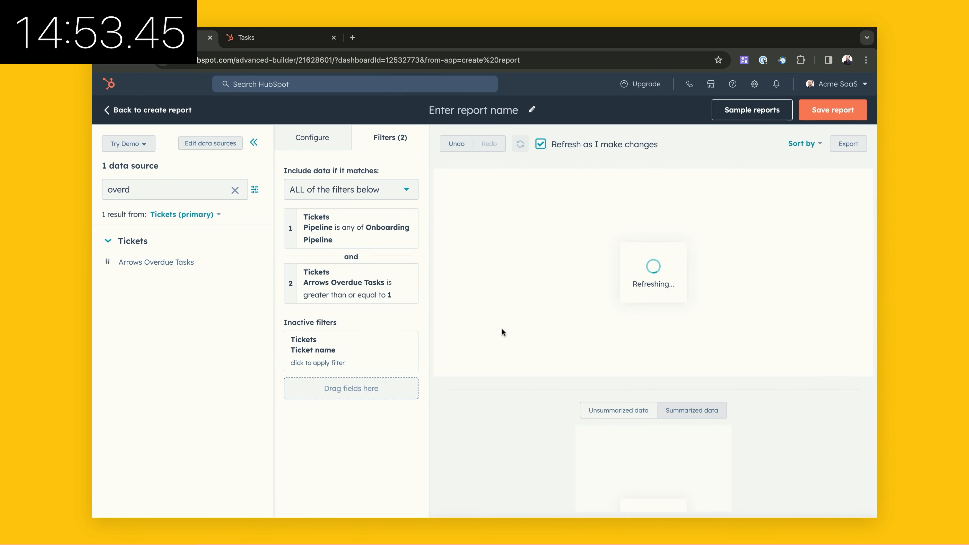
Find the Arrows current task name property and add it as a column after Ticket name.
left_click(318, 142)
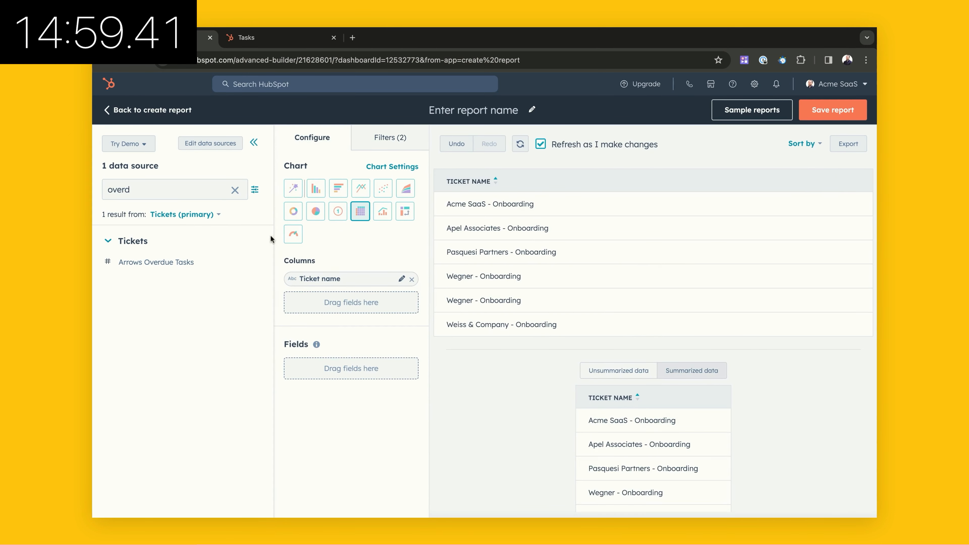
double_click(159, 190)
key("BackSpace")
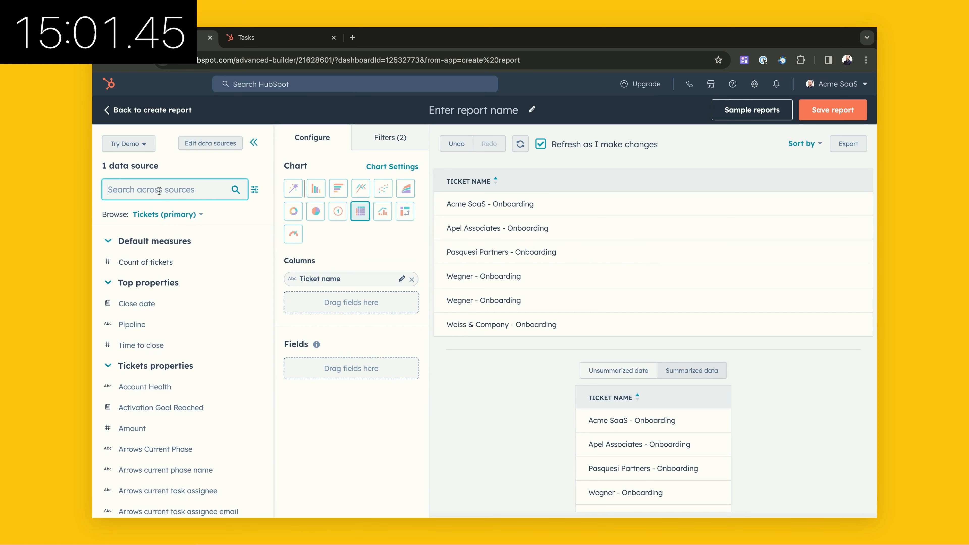
type("current")
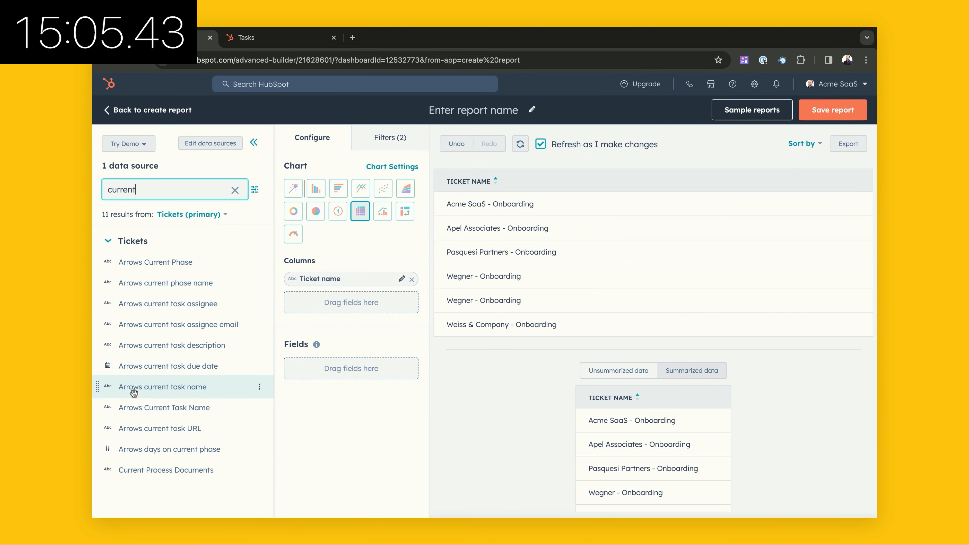
left_click_drag(133, 392, 344, 299)
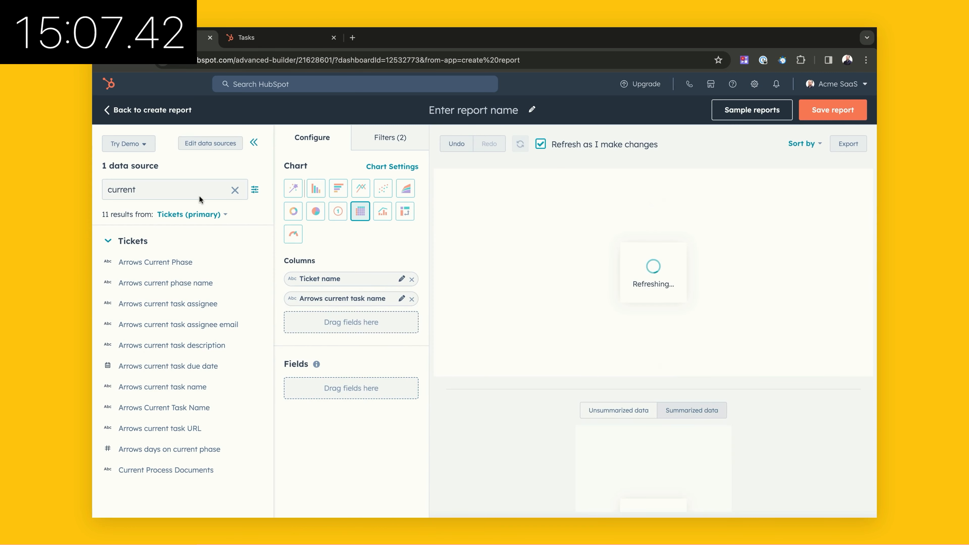
Search the ticket properties for "arrows current" and add Arrows current task assignee as a column.
left_click(151, 192)
left_click_drag(151, 193, 103, 193)
key("BackSpace")
type("ar")
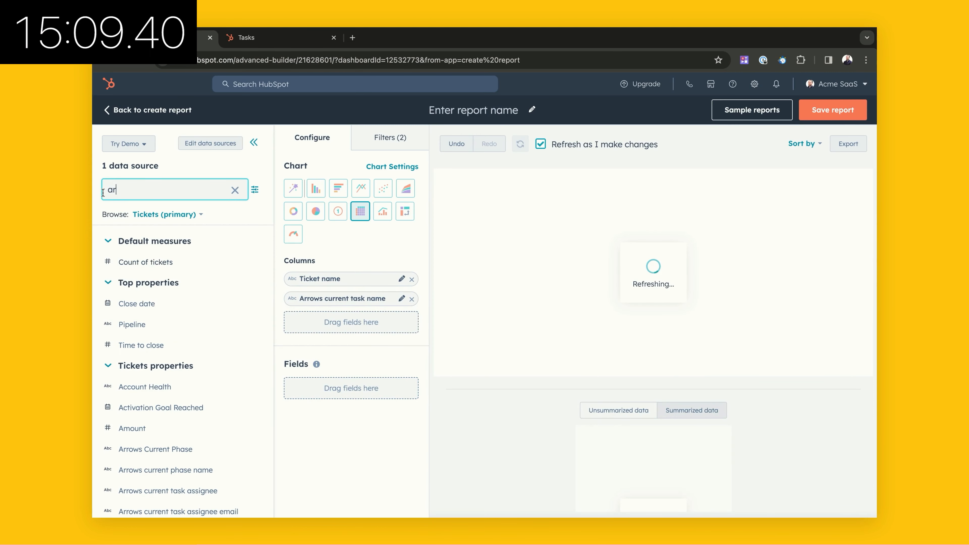
type("rows current")
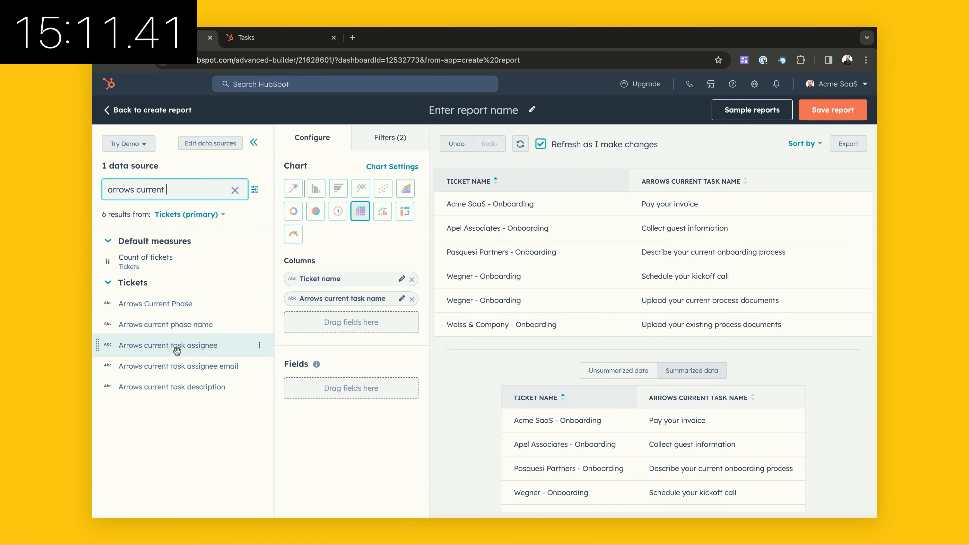
left_click_drag(176, 351, 336, 322)
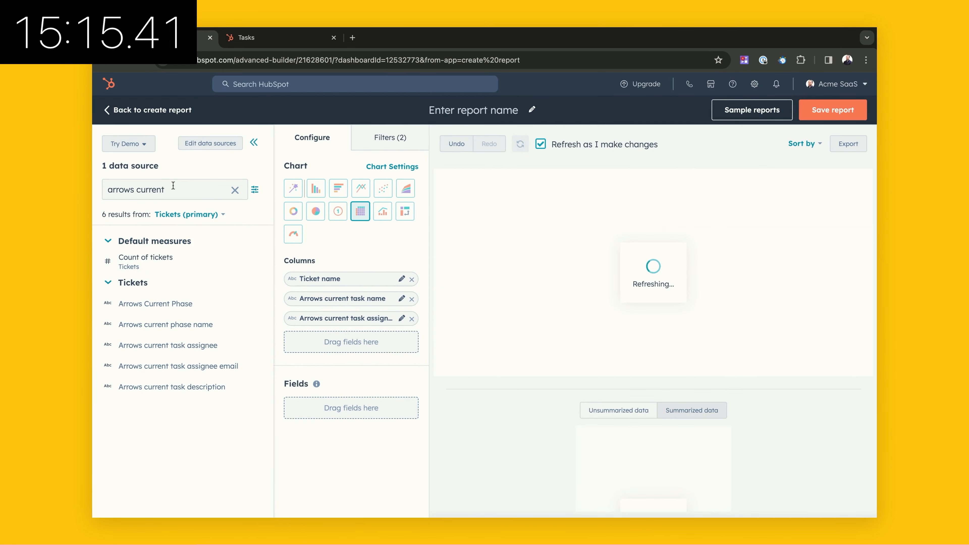
Search the ticket properties for "due date" and add Arrows current task due date as a column.
left_click_drag(173, 185, 116, 186)
key("BackSpace")
key("BackSpace")
type("due date")
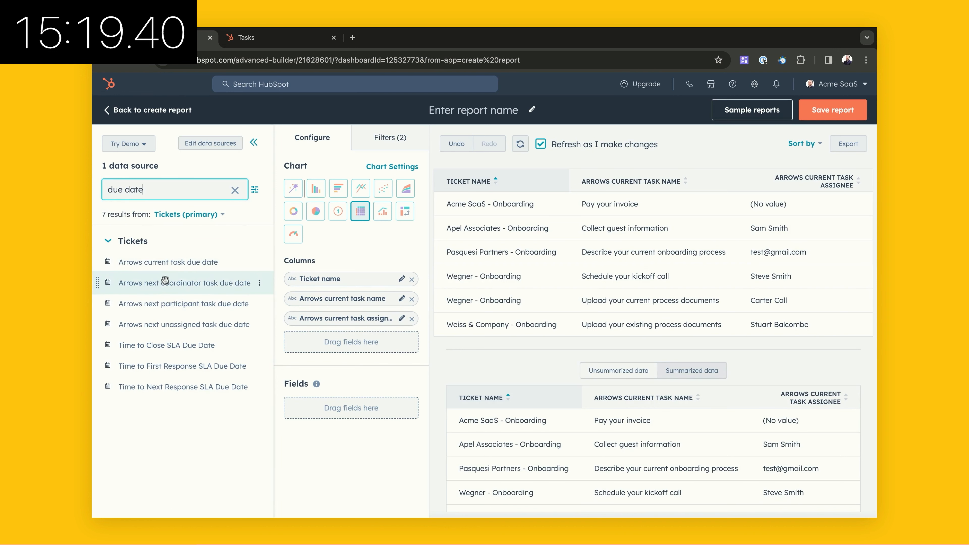
left_click_drag(160, 264, 351, 343)
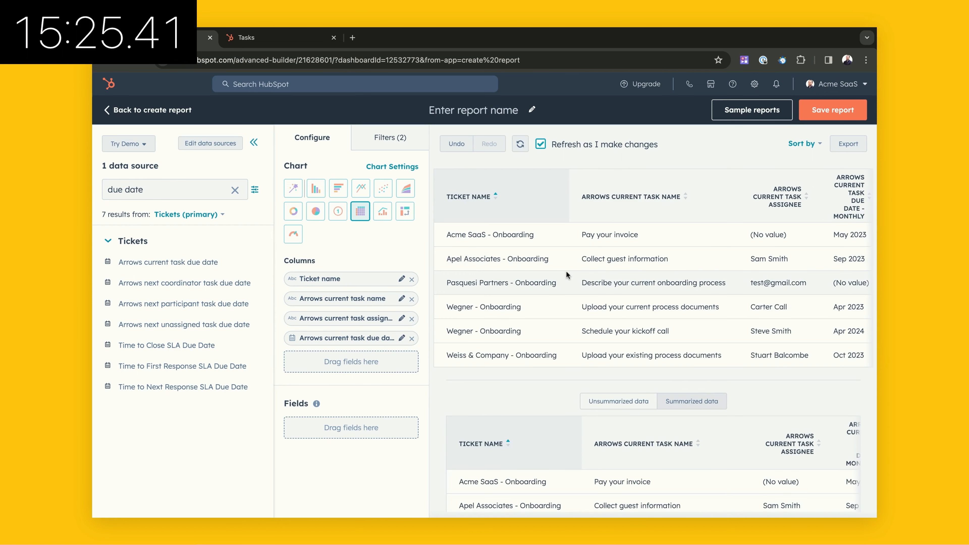
Set the frequency of the Arrows current task due date column to Daily.
scroll(534, 319, "right", 1)
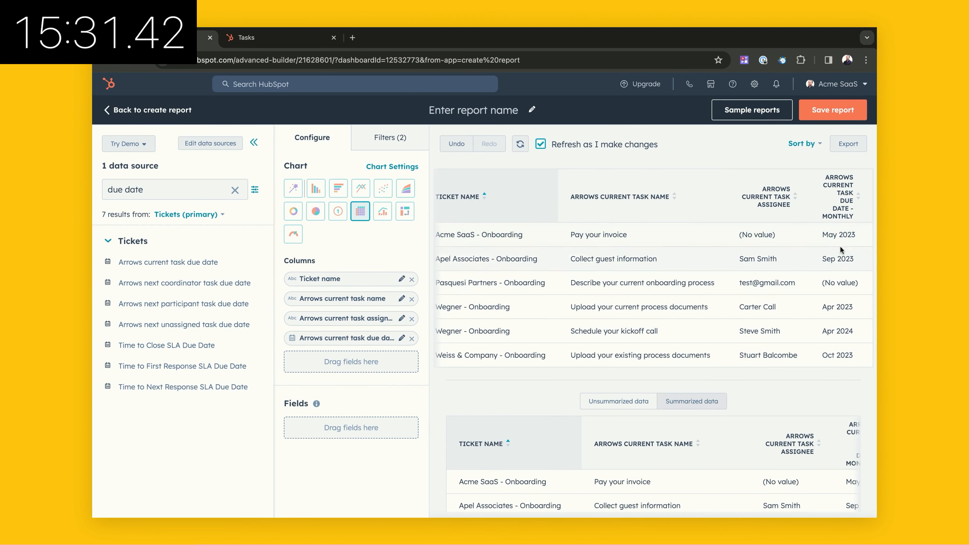
left_click(401, 338)
left_click(473, 283)
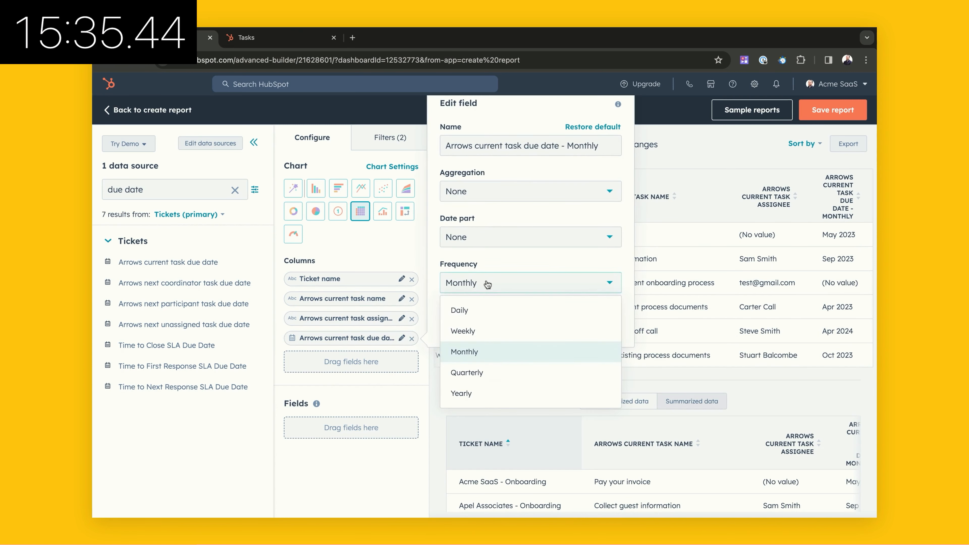
left_click(456, 309)
left_click(462, 329)
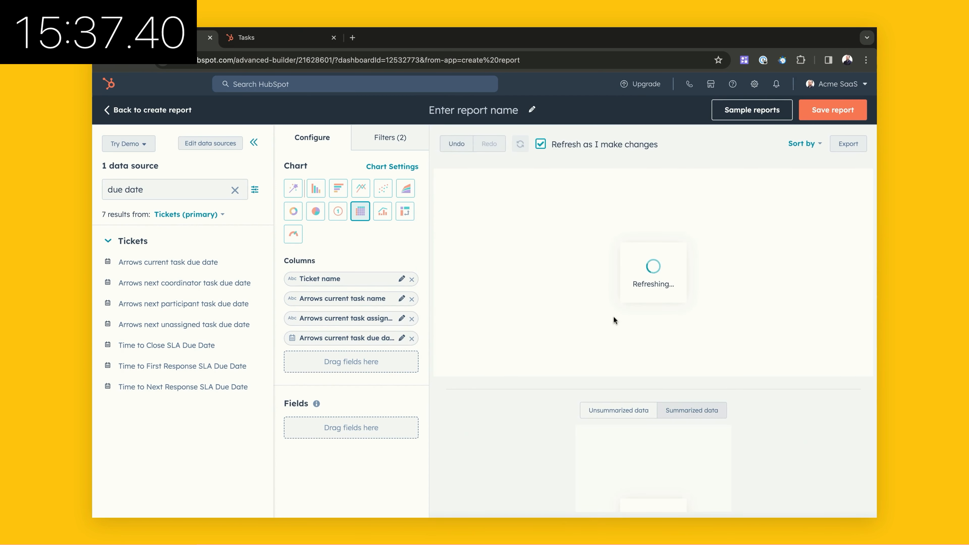
Name the report "Customers with Overdue Onboarding Tasks".
left_click(489, 107)
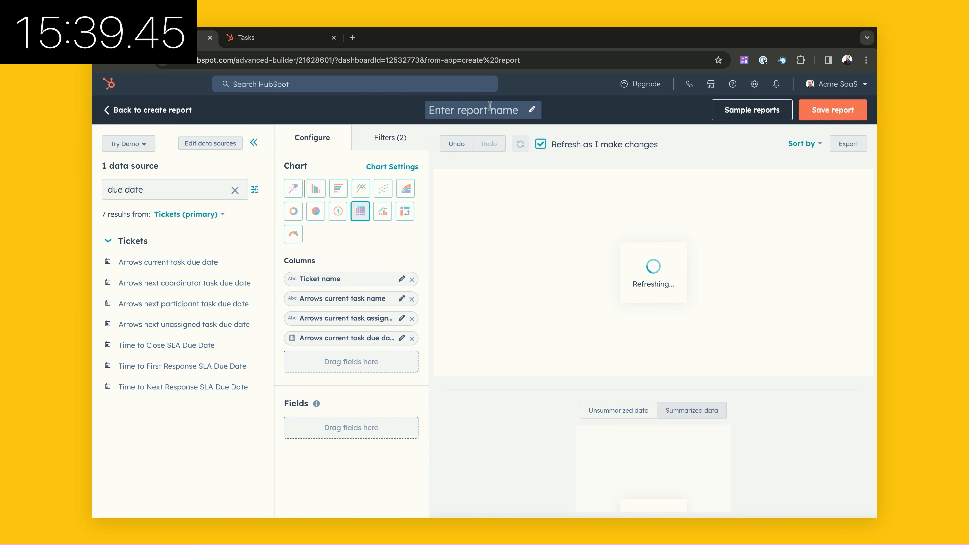
type("Customers with Ober")
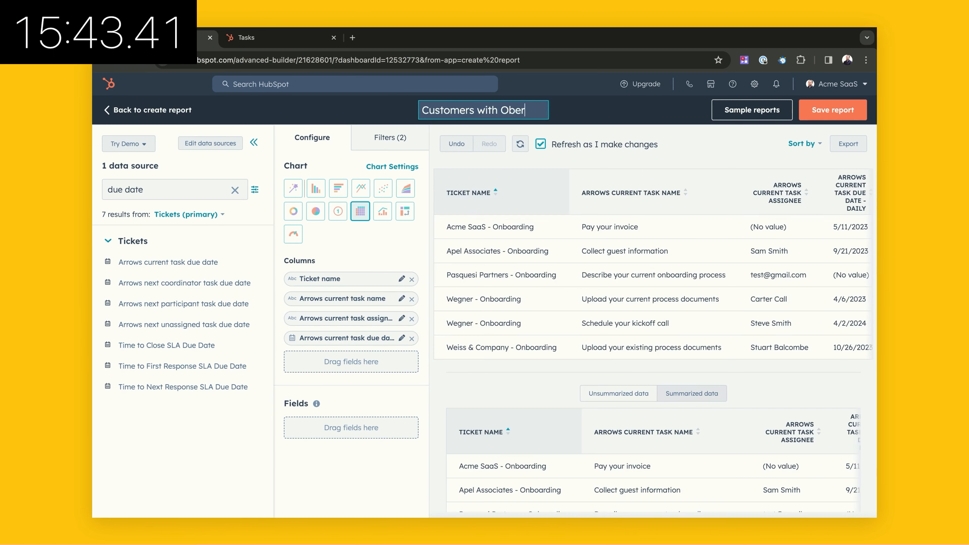
key("BackSpace")
key("BackSpace")
type("verdue ")
type("Onboardi")
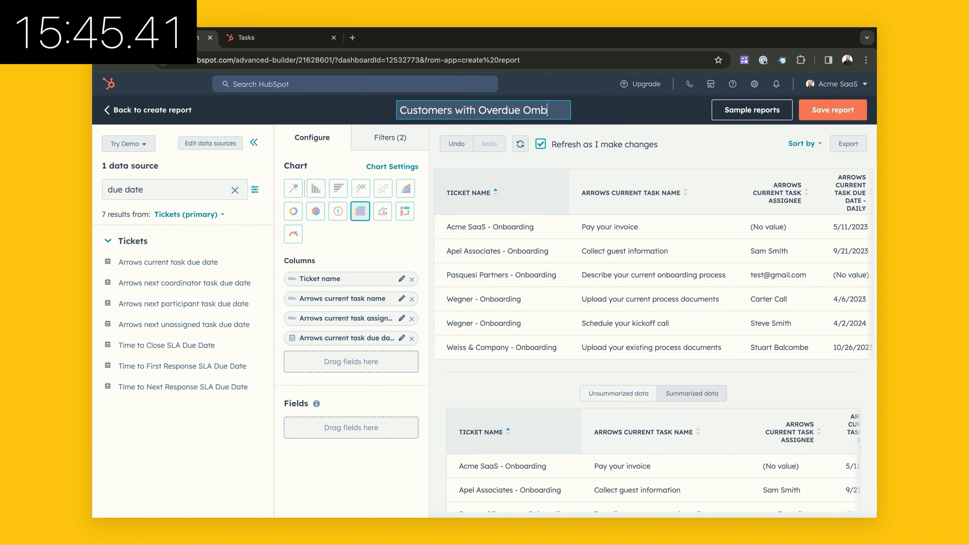
type("ng Tasks")
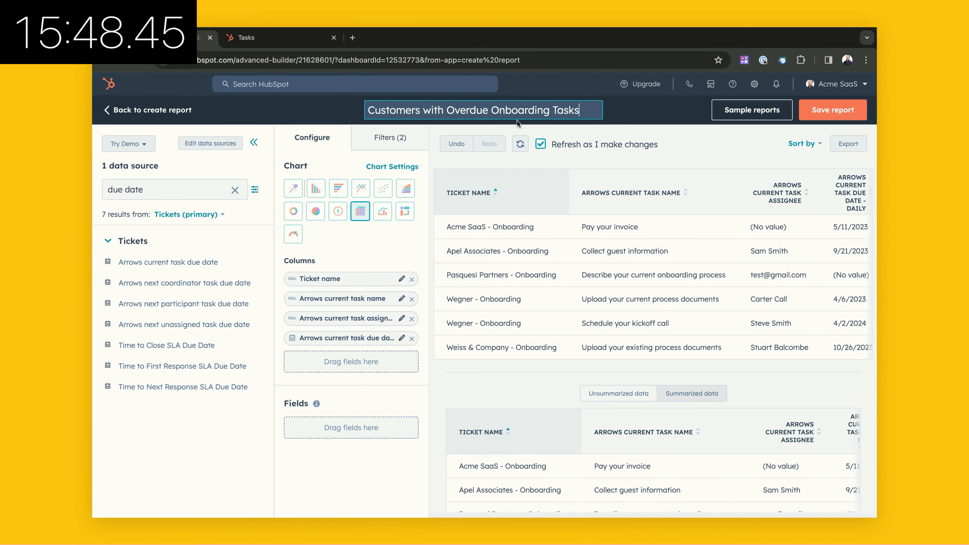
key("Return")
Save the report to the existing Onboarding Visibility dashboard and return to that dashboard.
left_click(826, 118)
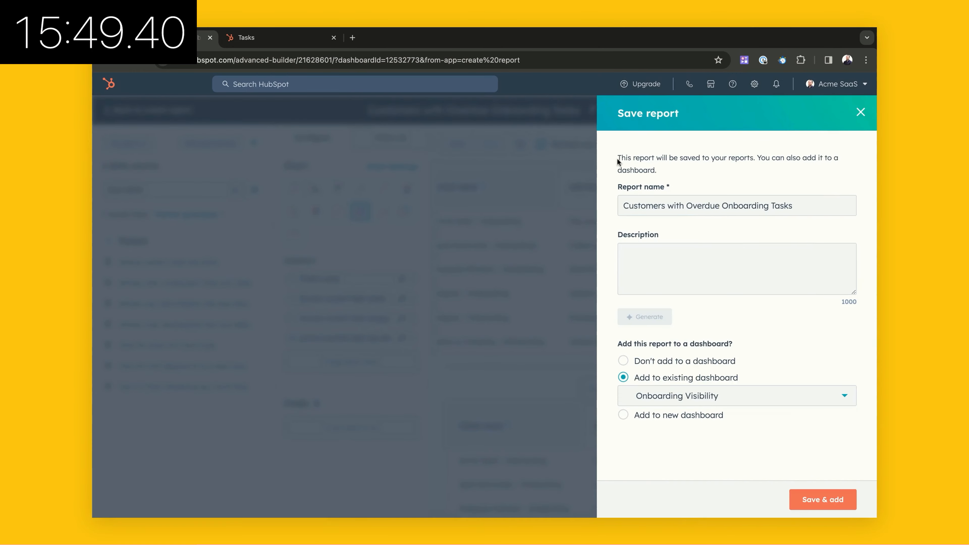
left_click(822, 499)
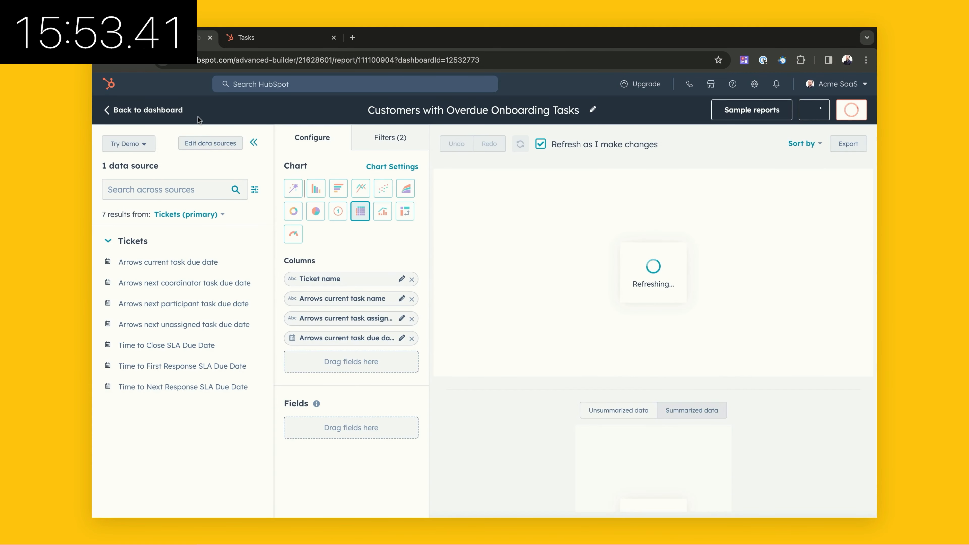
left_click(167, 111)
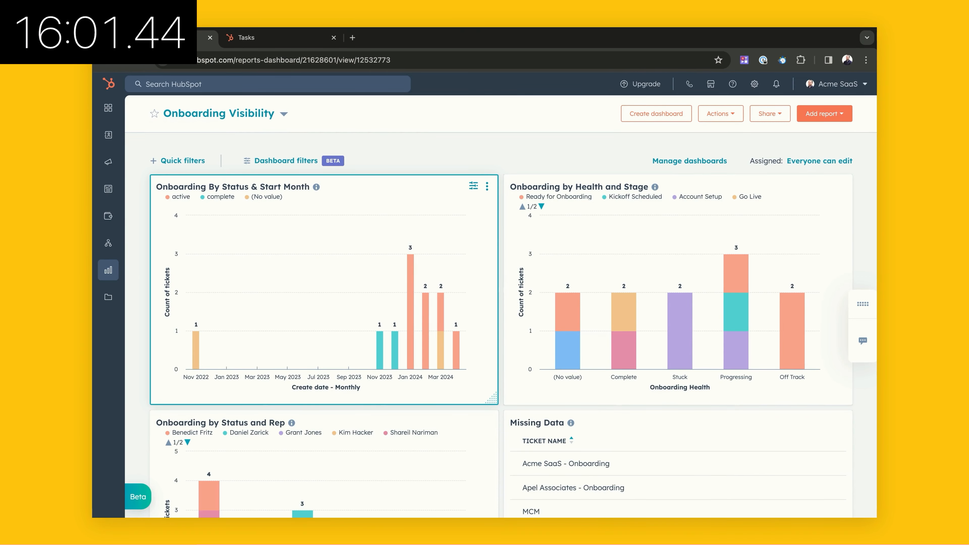
Review all the reports on the Onboarding Visibility dashboard, including the newly added overdue tasks table.
scroll(381, 294, "down", 10)
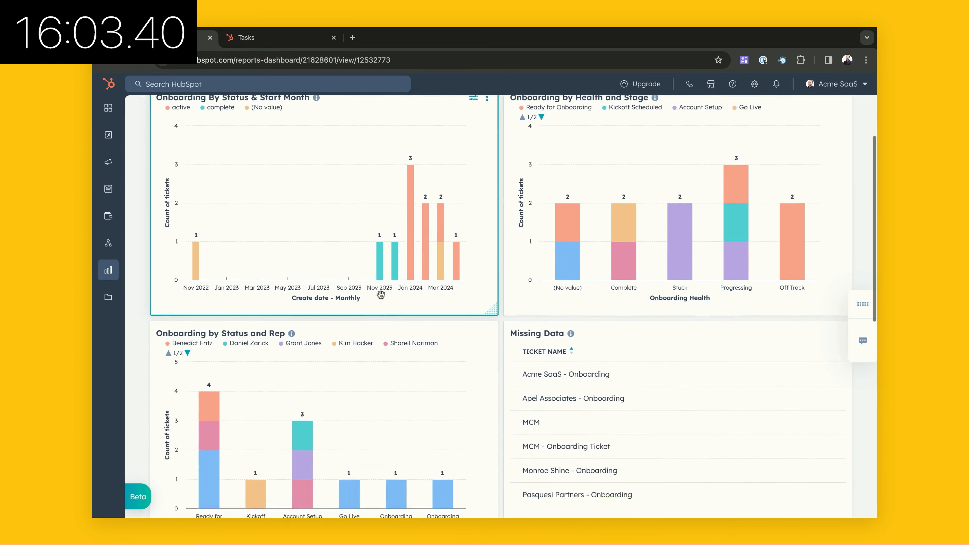
scroll(295, 200, "up", 15)
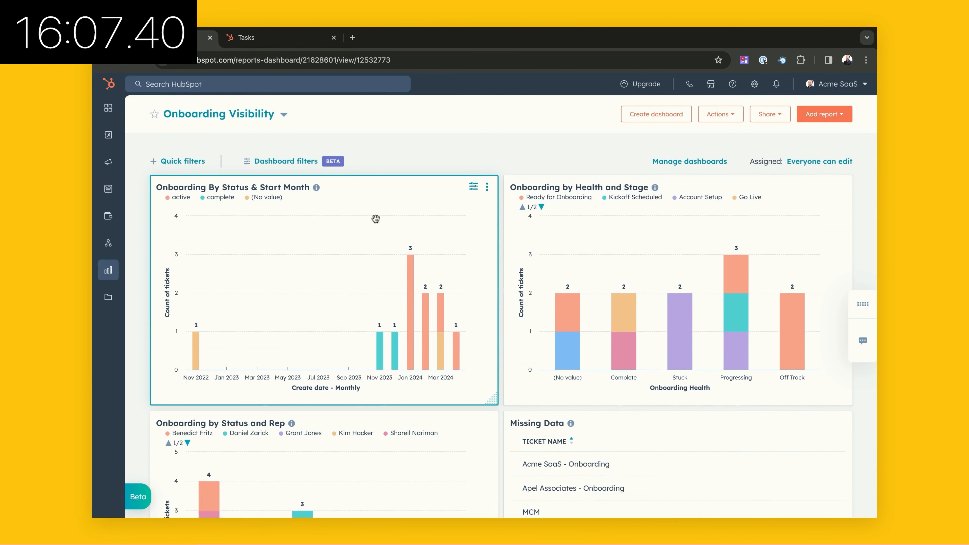
scroll(579, 216, "down", 5)
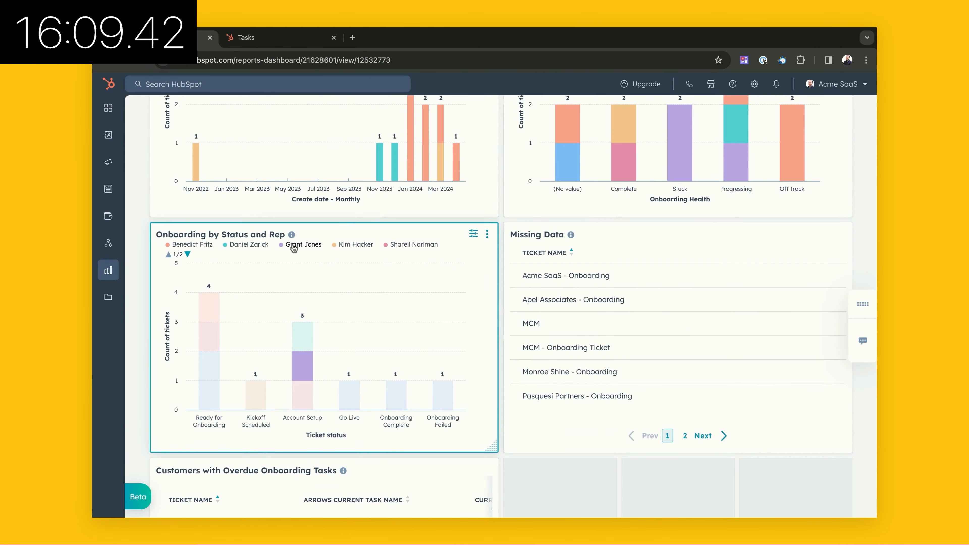
scroll(340, 310, "down", 3)
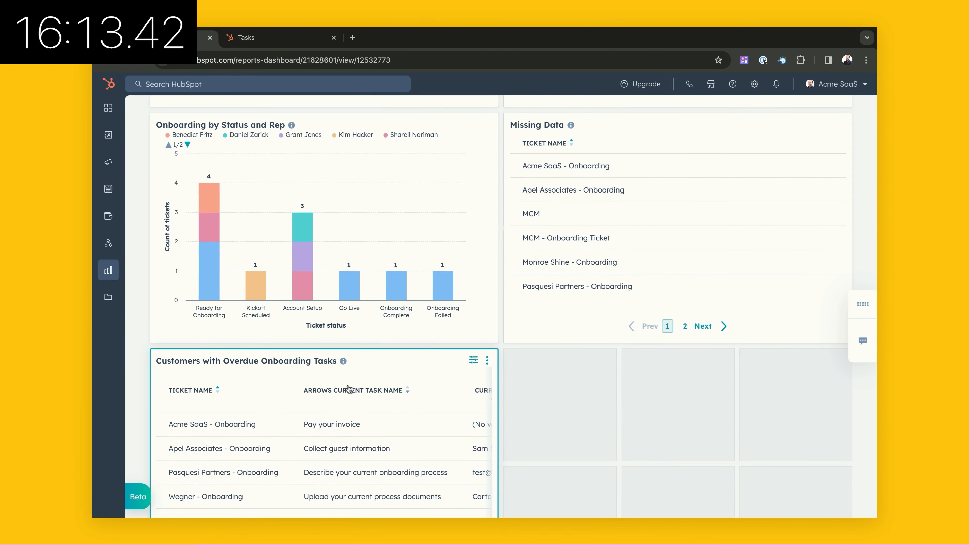
scroll(348, 389, "down", 1)
scroll(348, 388, "up", 3)
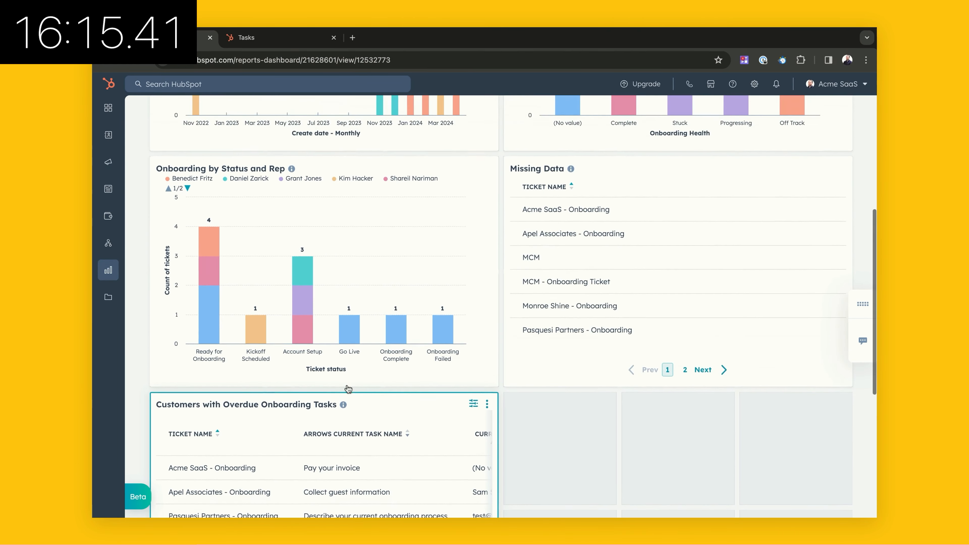
scroll(335, 436, "up", 1)
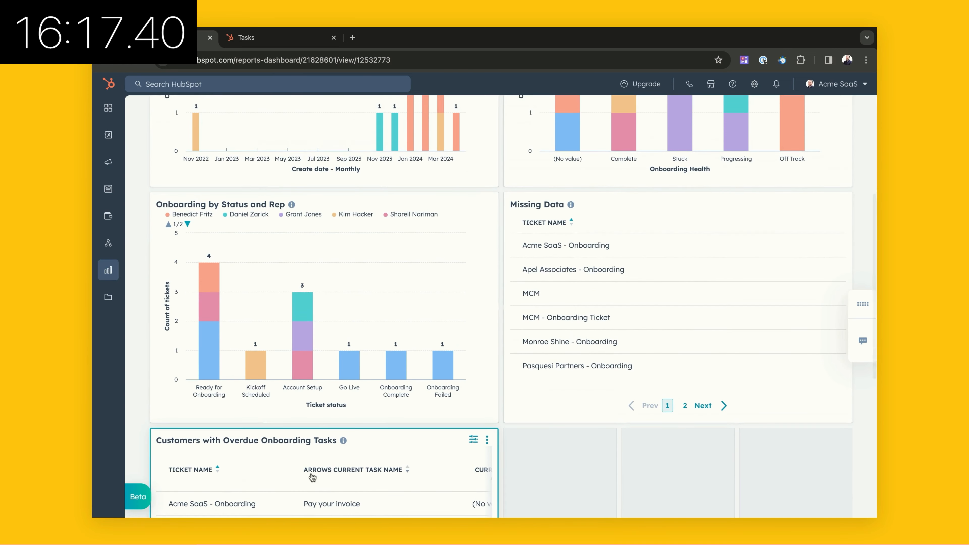
scroll(345, 454, "up", 5)
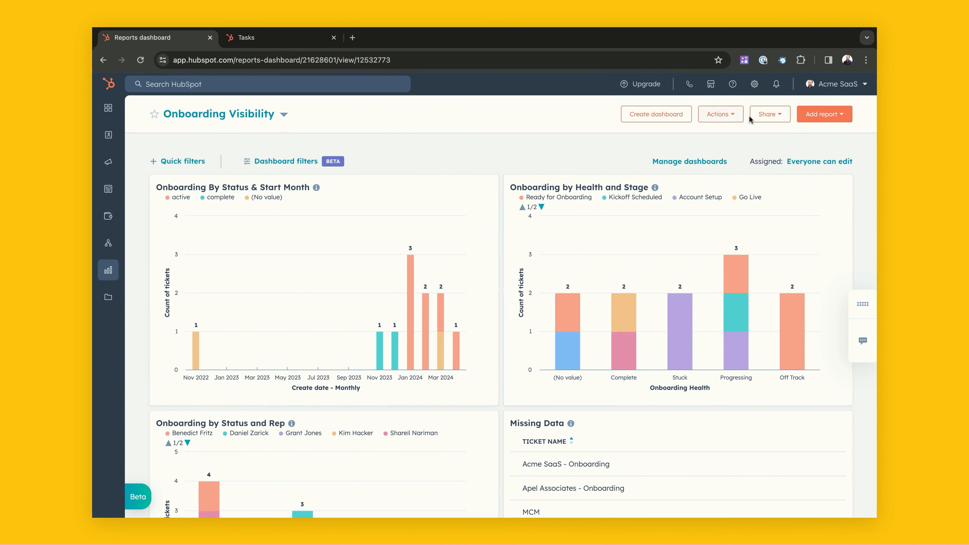
Set up a recurring email of the dashboard with the nickname "Onboarding Status Update - Weekly".
left_click(762, 119)
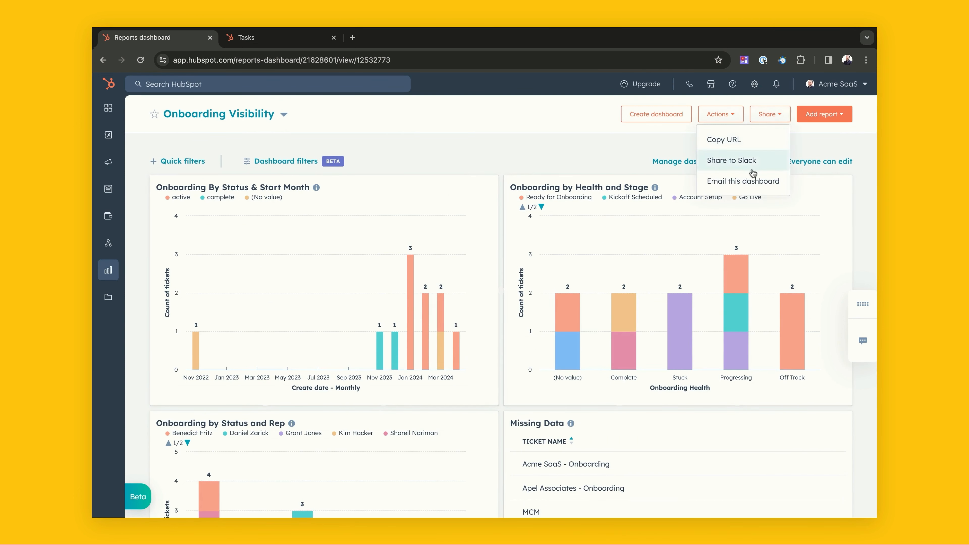
left_click(745, 181)
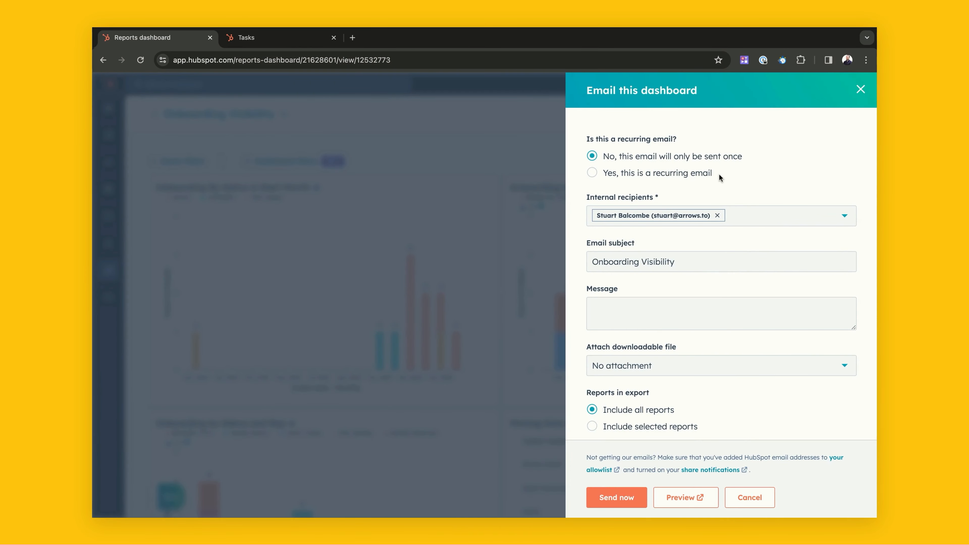
left_click(671, 174)
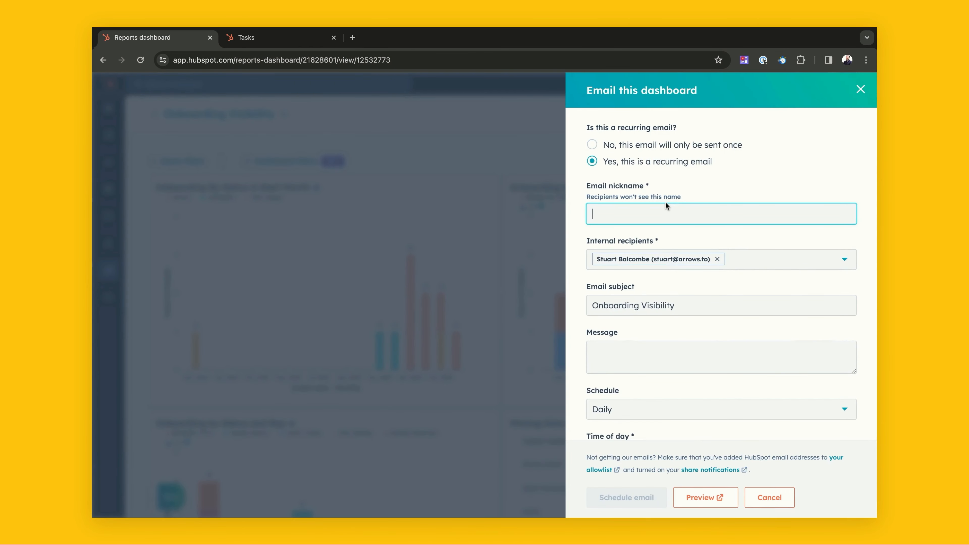
type("Onboarding Status Update")
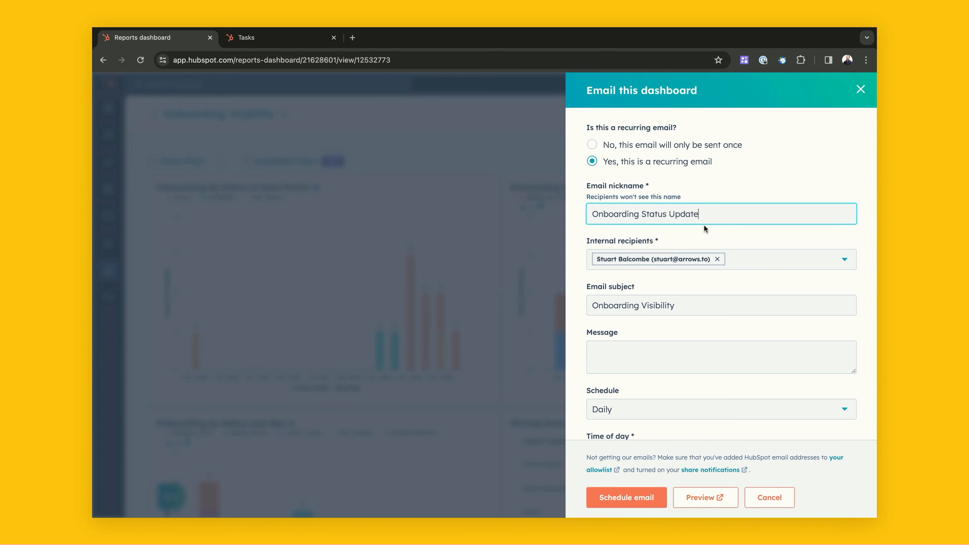
type("- Weekly")
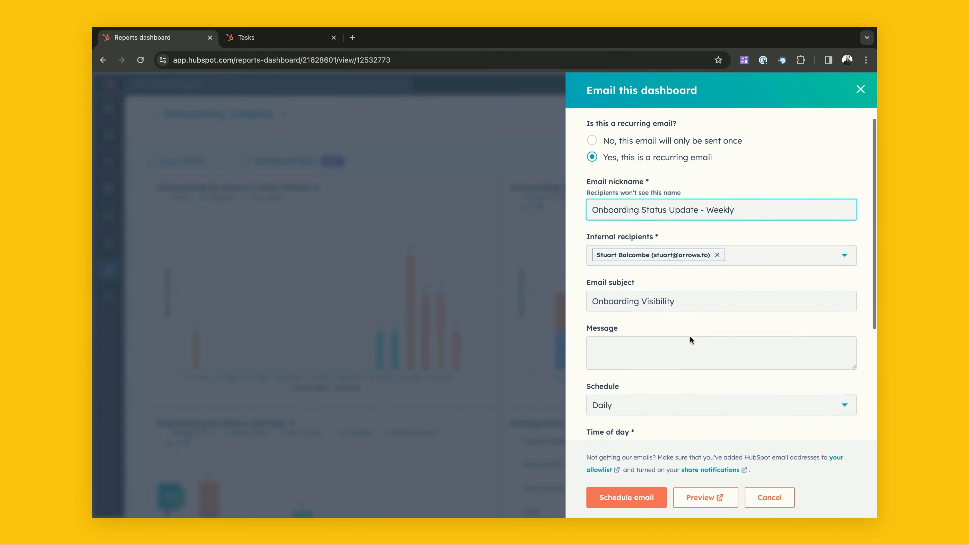
Set the recurring email's schedule to Weekly with Sunday as the day of the week.
scroll(689, 335, "down", 4)
scroll(720, 250, "down", 3)
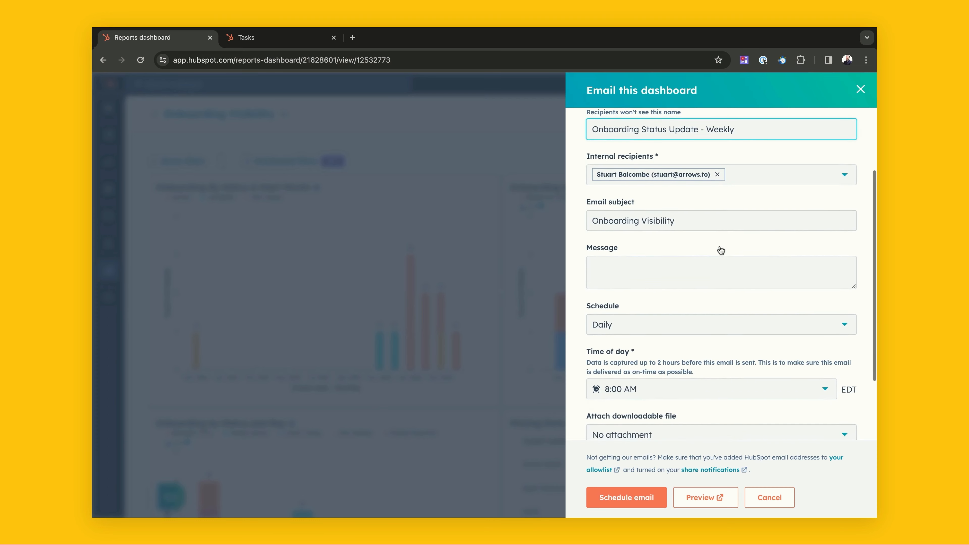
scroll(686, 279, "down", 1)
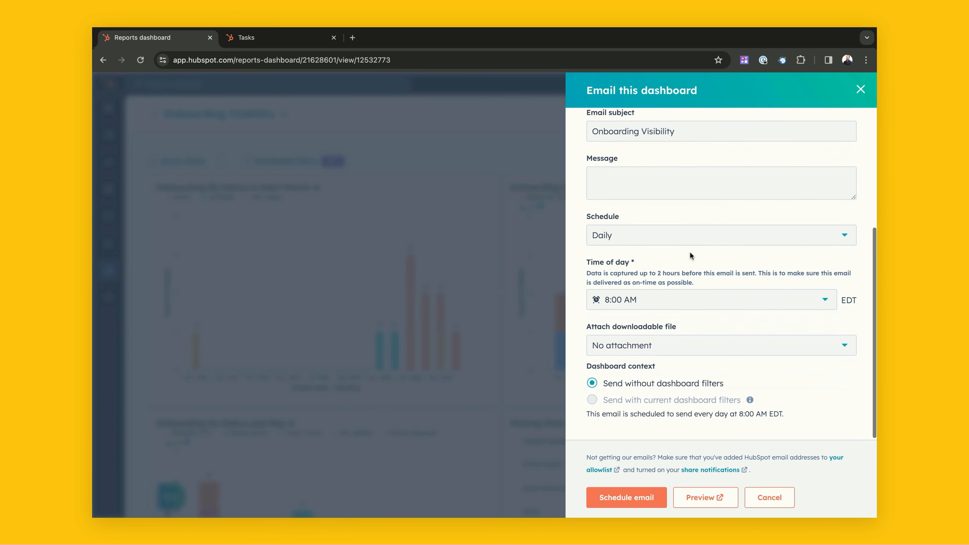
left_click(691, 237)
left_click(651, 283)
left_click(650, 290)
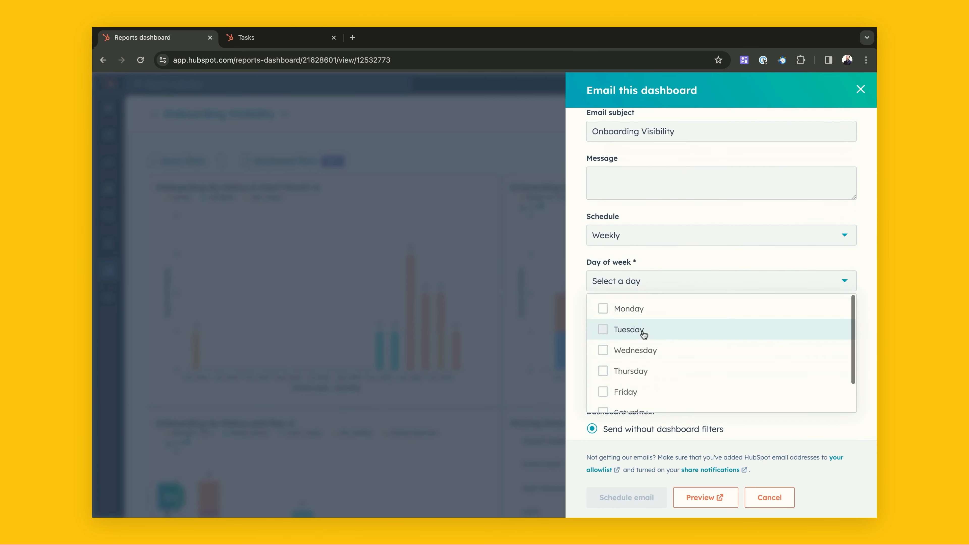
scroll(643, 343, "down", 2)
left_click(641, 397)
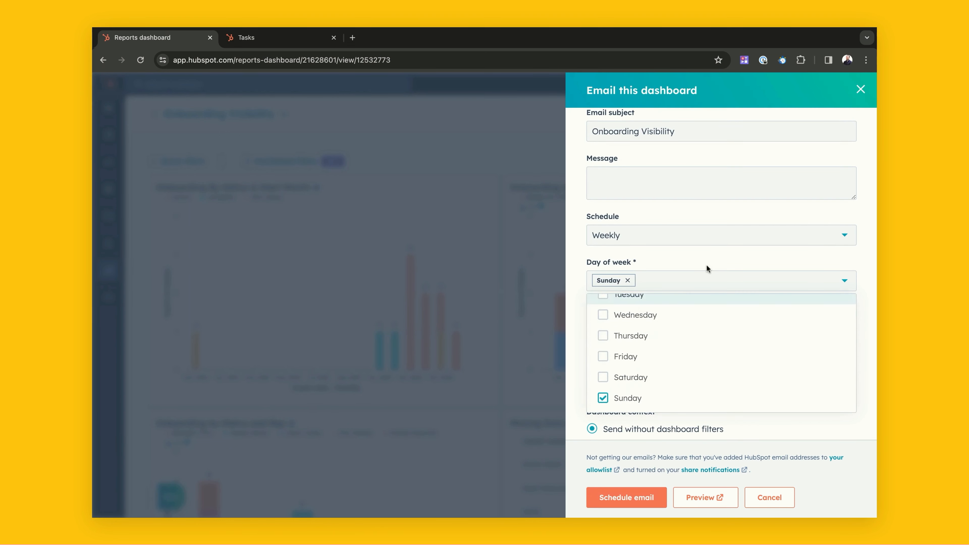
left_click(651, 273)
Set the email's time of day to 8:00 PM and schedule the email.
left_click(654, 345)
scroll(657, 414, "down", 10)
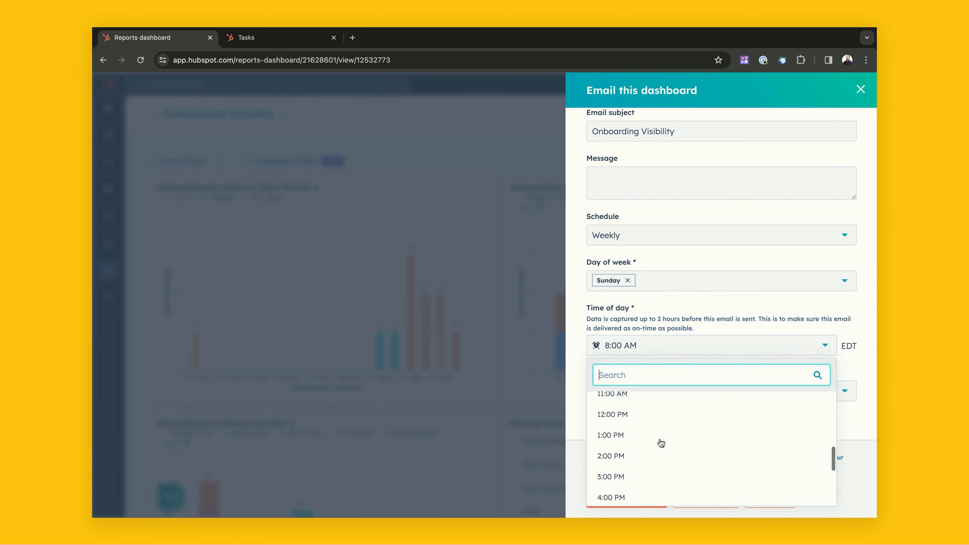
scroll(661, 443, "up", 2)
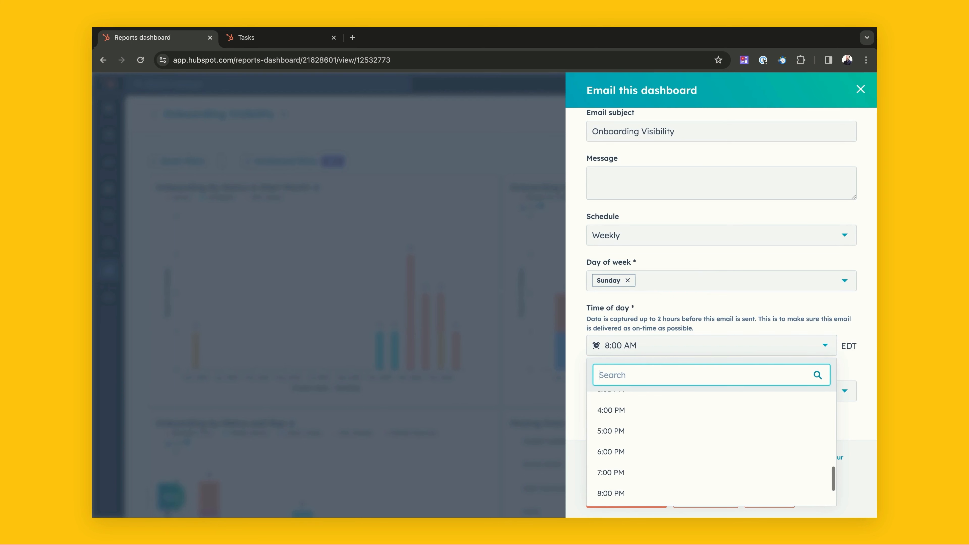
left_click(653, 459)
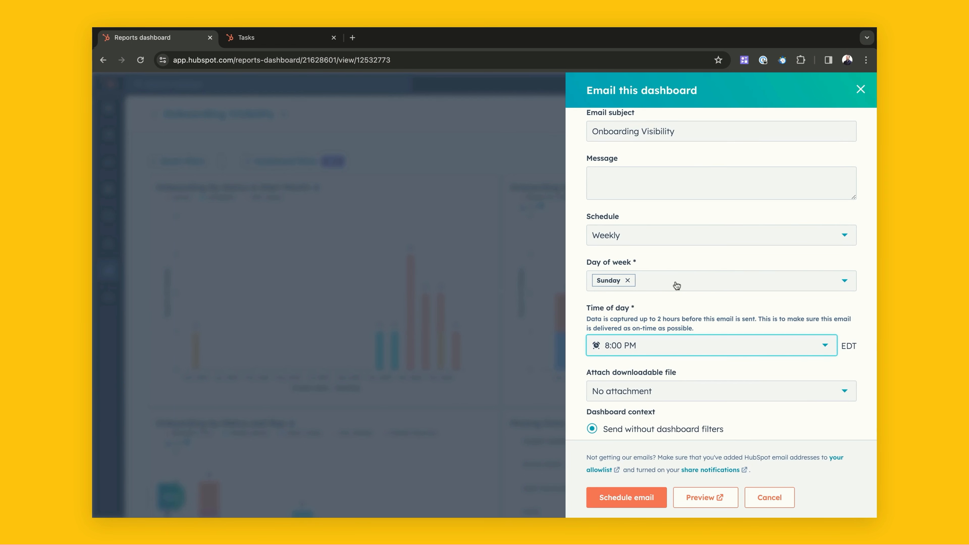
scroll(672, 303, "down", 2)
scroll(672, 363, "up", 8)
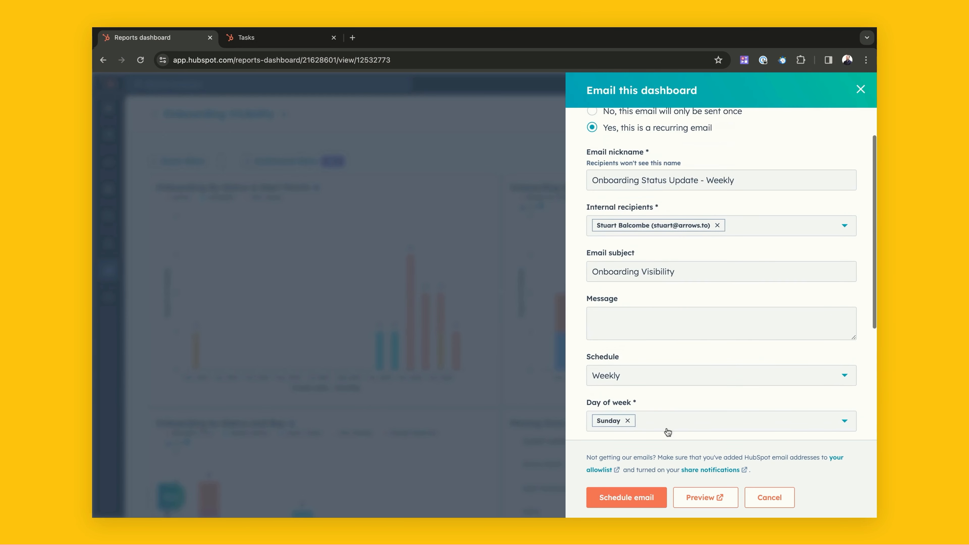
left_click(632, 497)
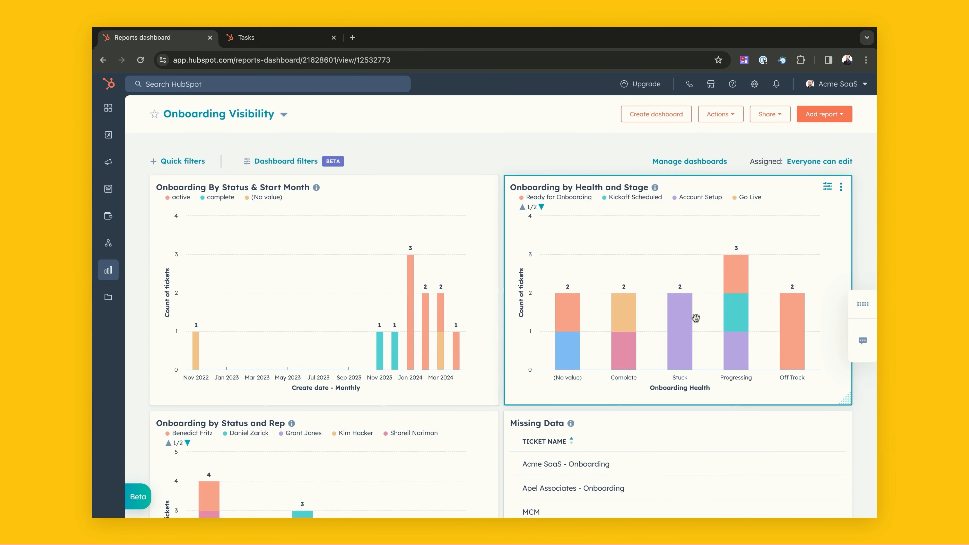